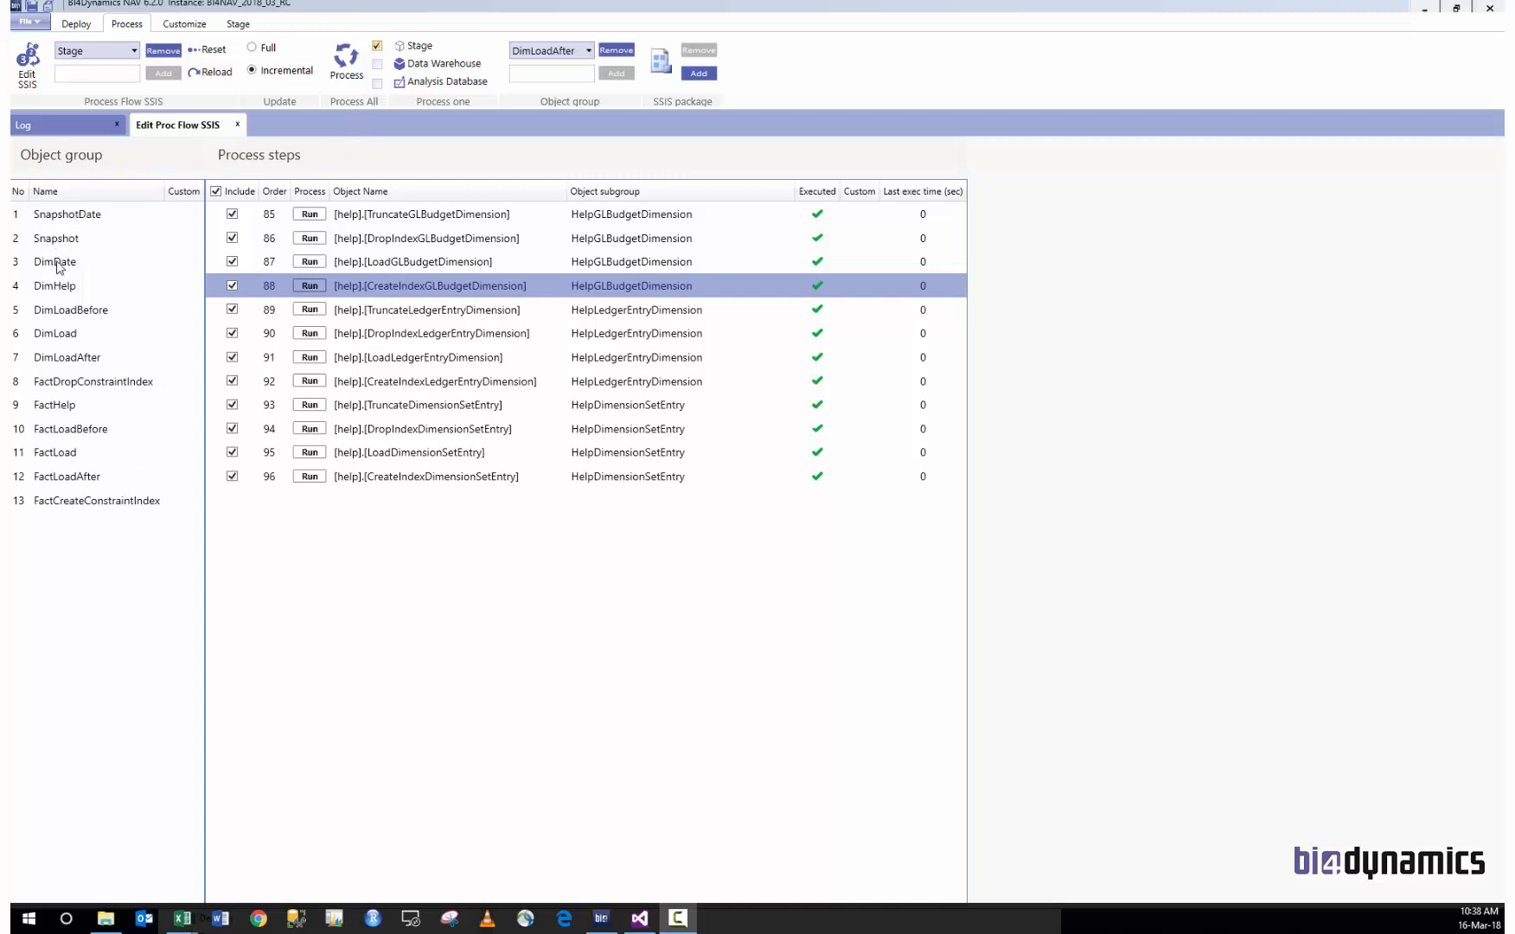
Step: Examine the process steps in the DimLoad and FactLoad object groups of the Stage process flow
click(57, 334)
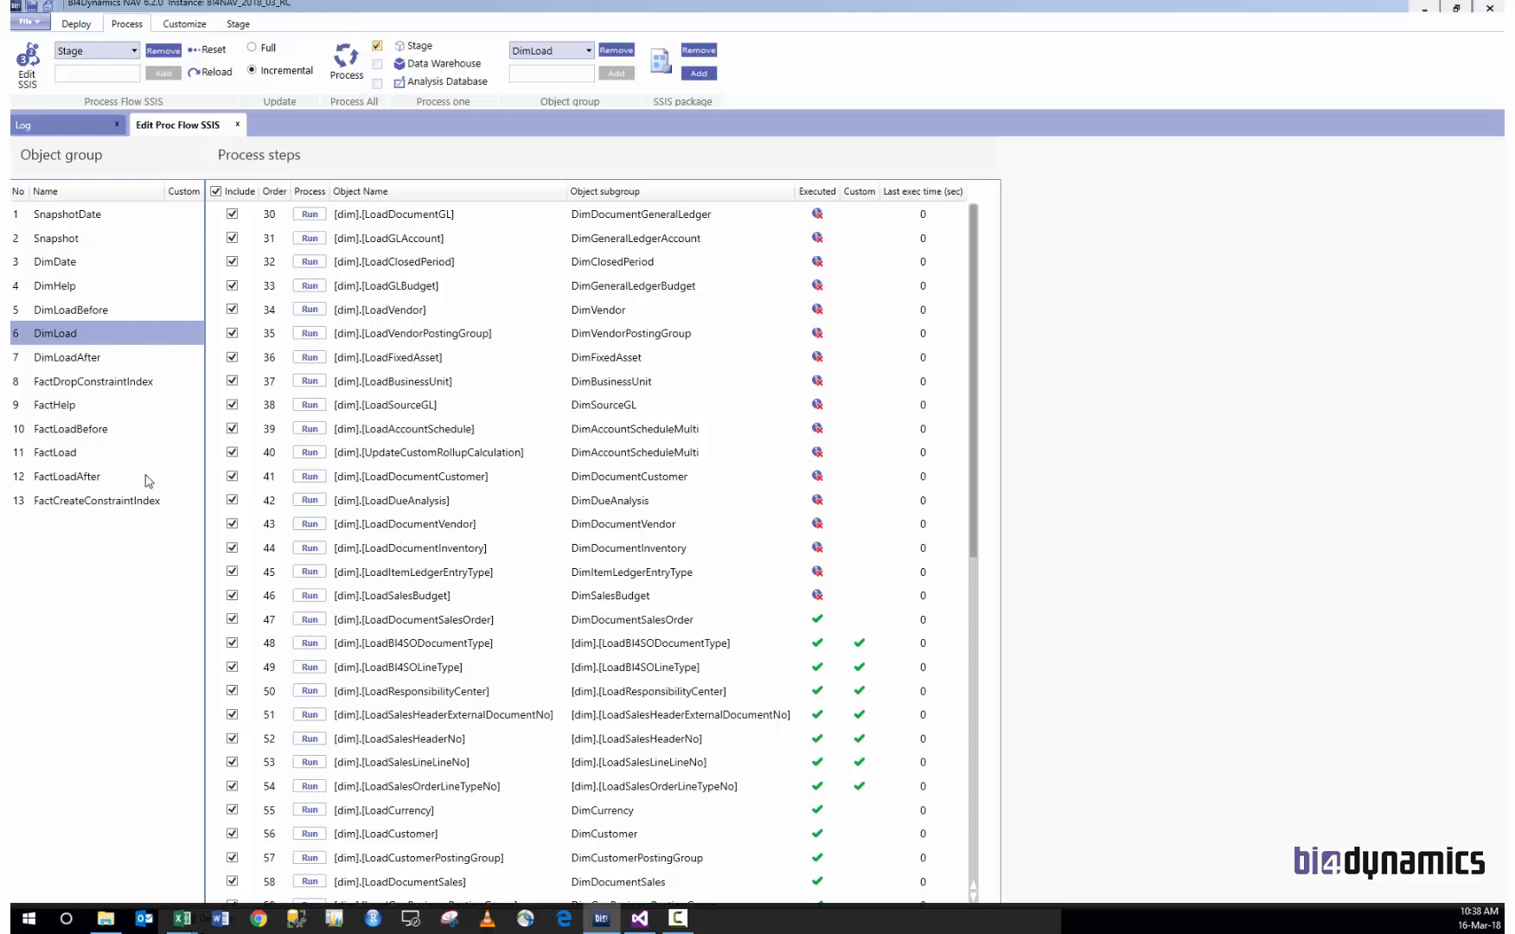
click(73, 459)
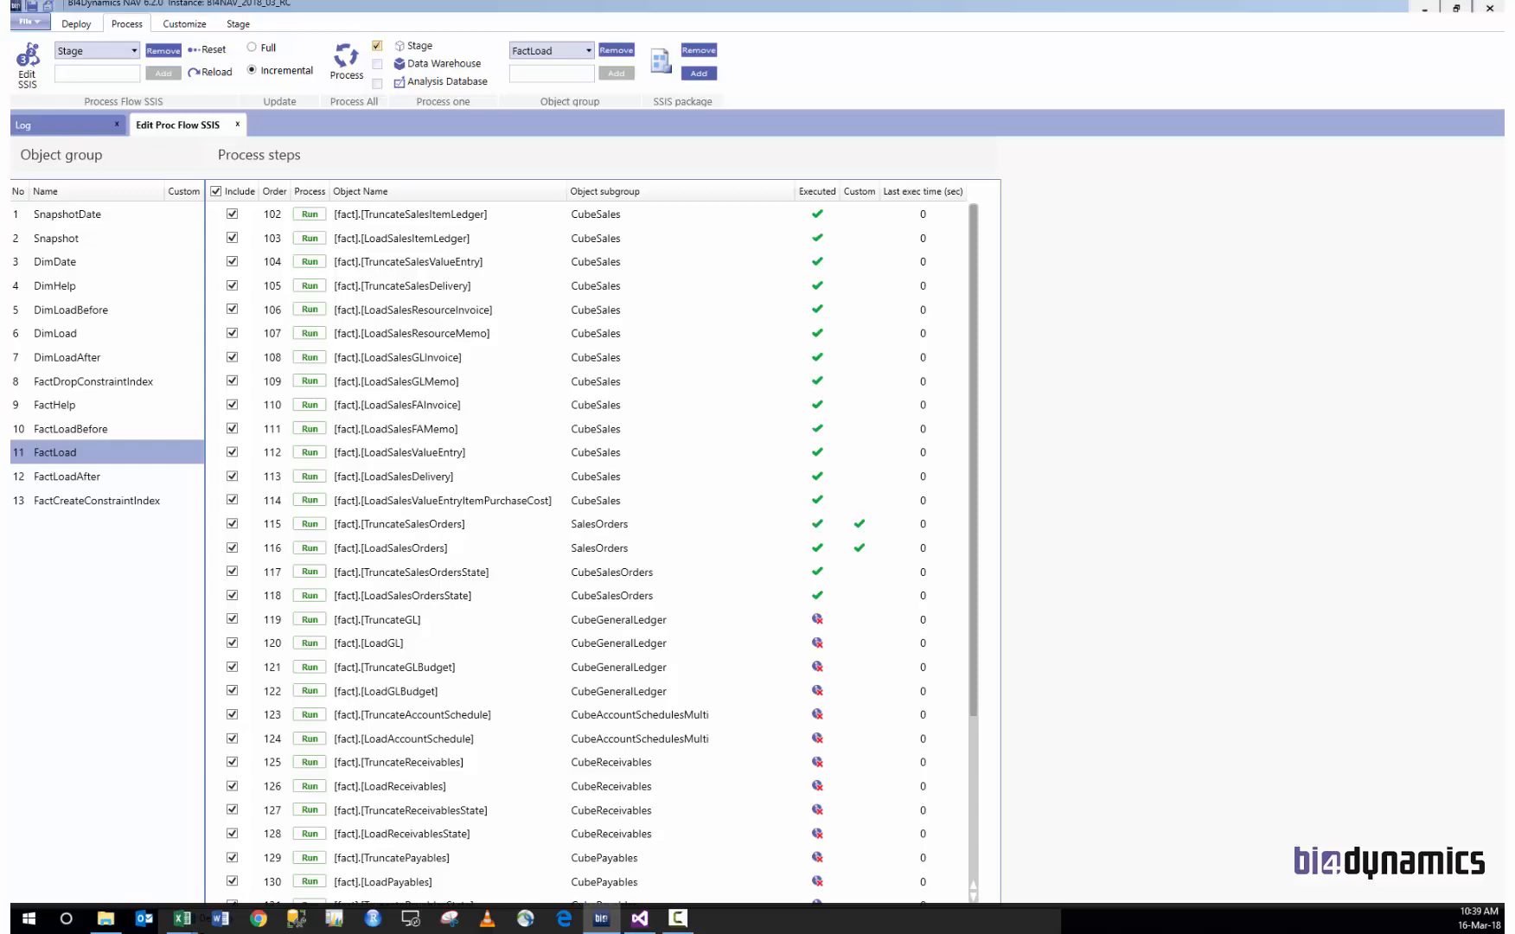
Step: Switch to the Sales Budget 2018 workbook in Excel and examine its date, location, budget and net sales rows
key(alt+Tab)
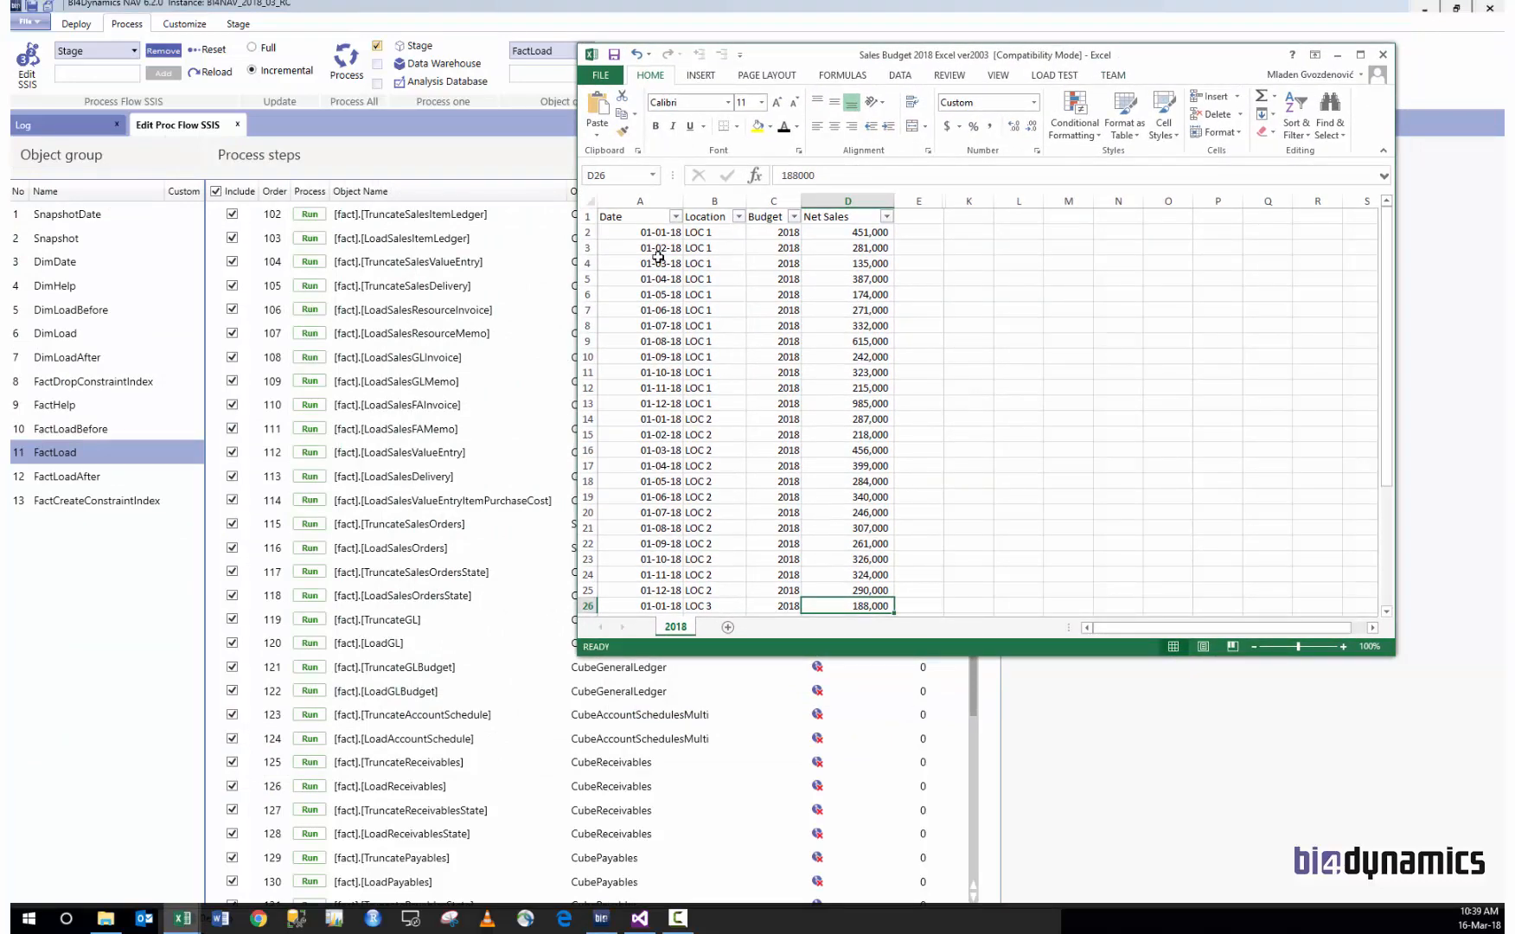
scroll(742, 308, down, 5)
scroll(742, 309, up, 5)
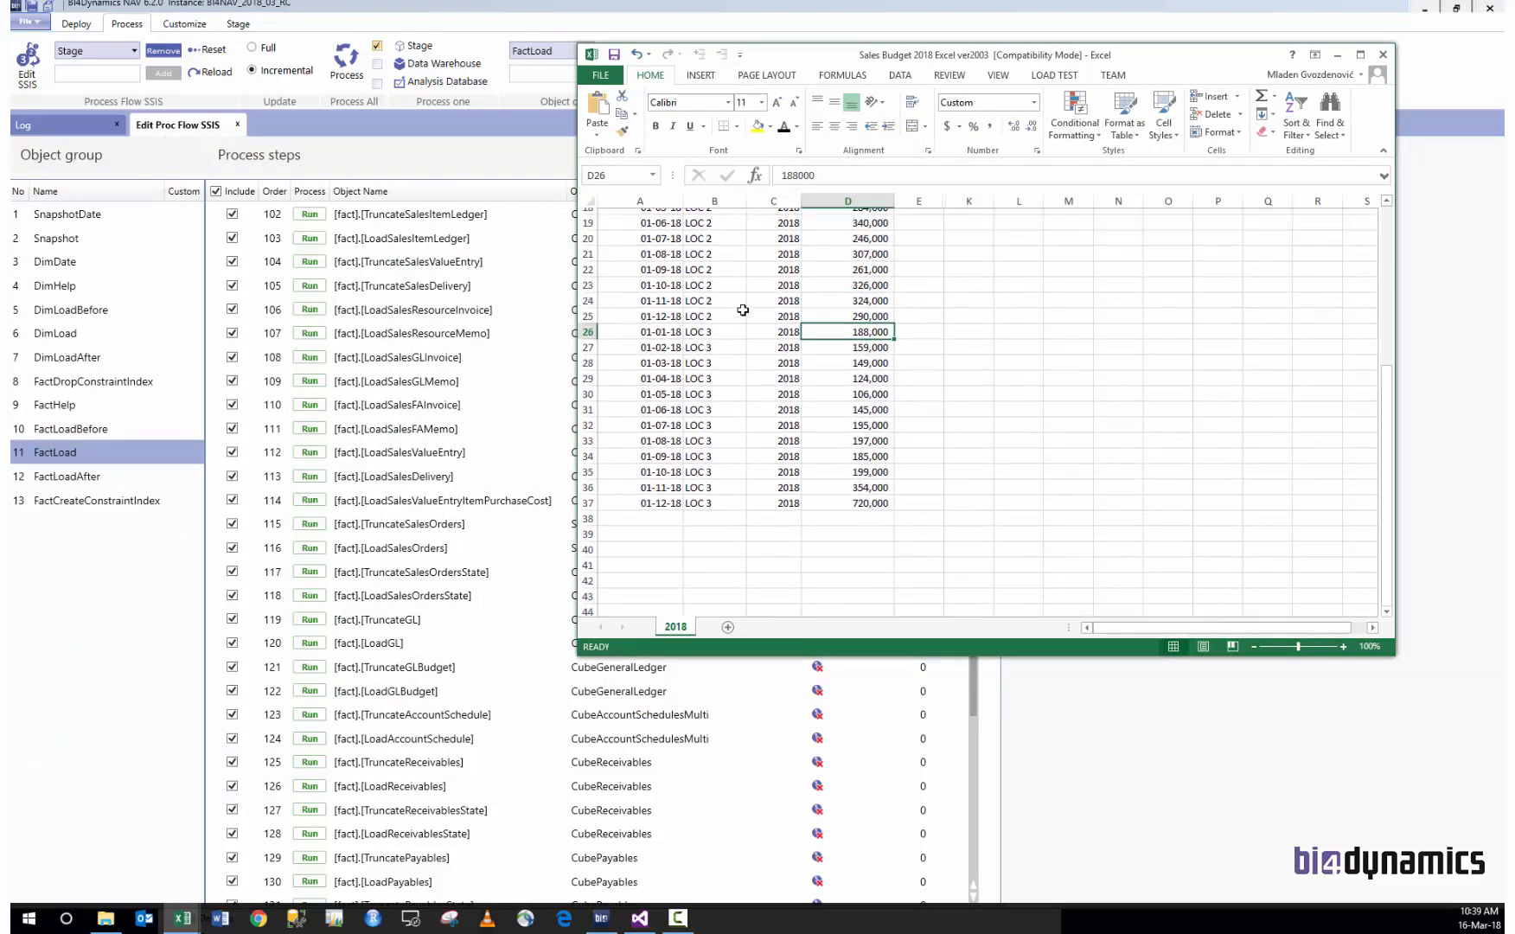
scroll(742, 310, down, 3)
scroll(742, 310, up, 3)
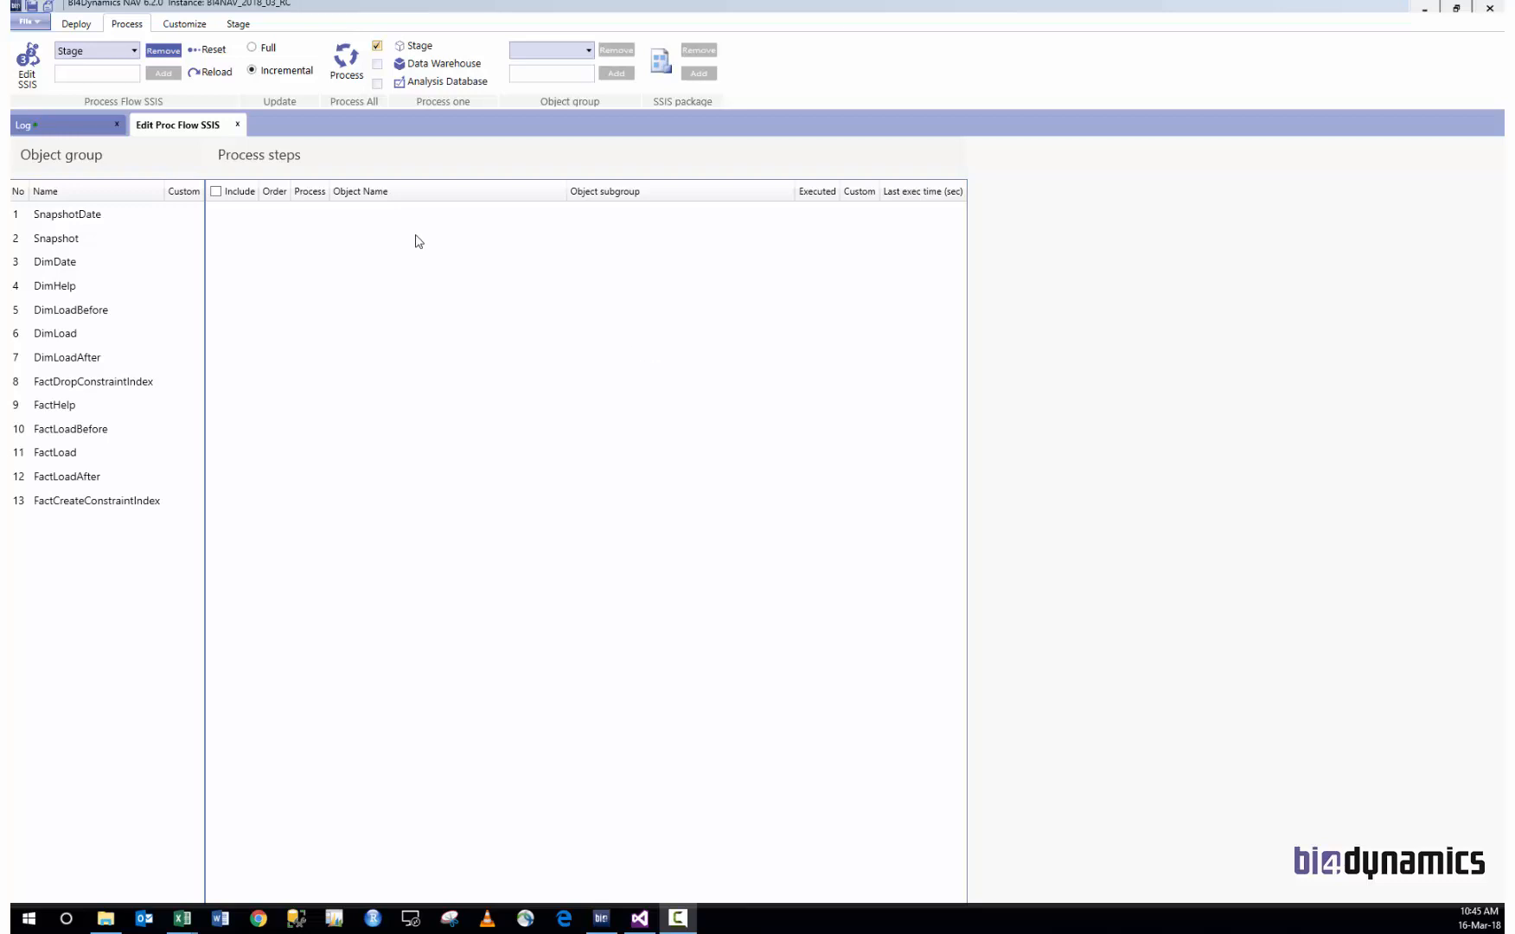
Step: Add a process flow named Import Sales Budget 2008 and limit its processing to the data warehouse
click(94, 73)
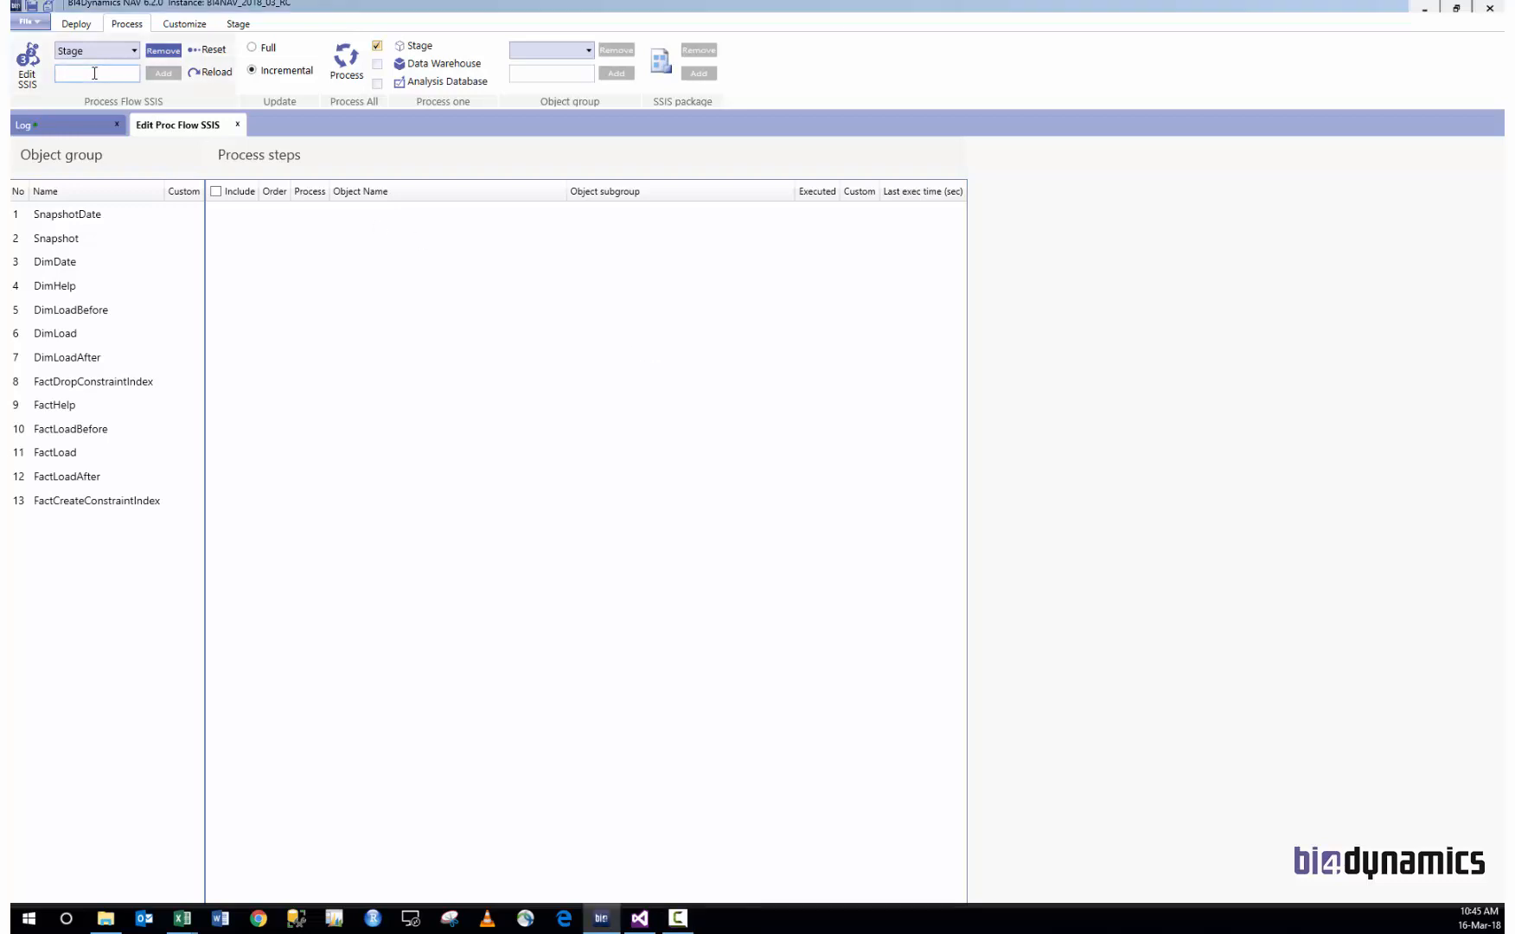
text(Imp)
text(ort Sales Budget 200)
text(8)
click(162, 72)
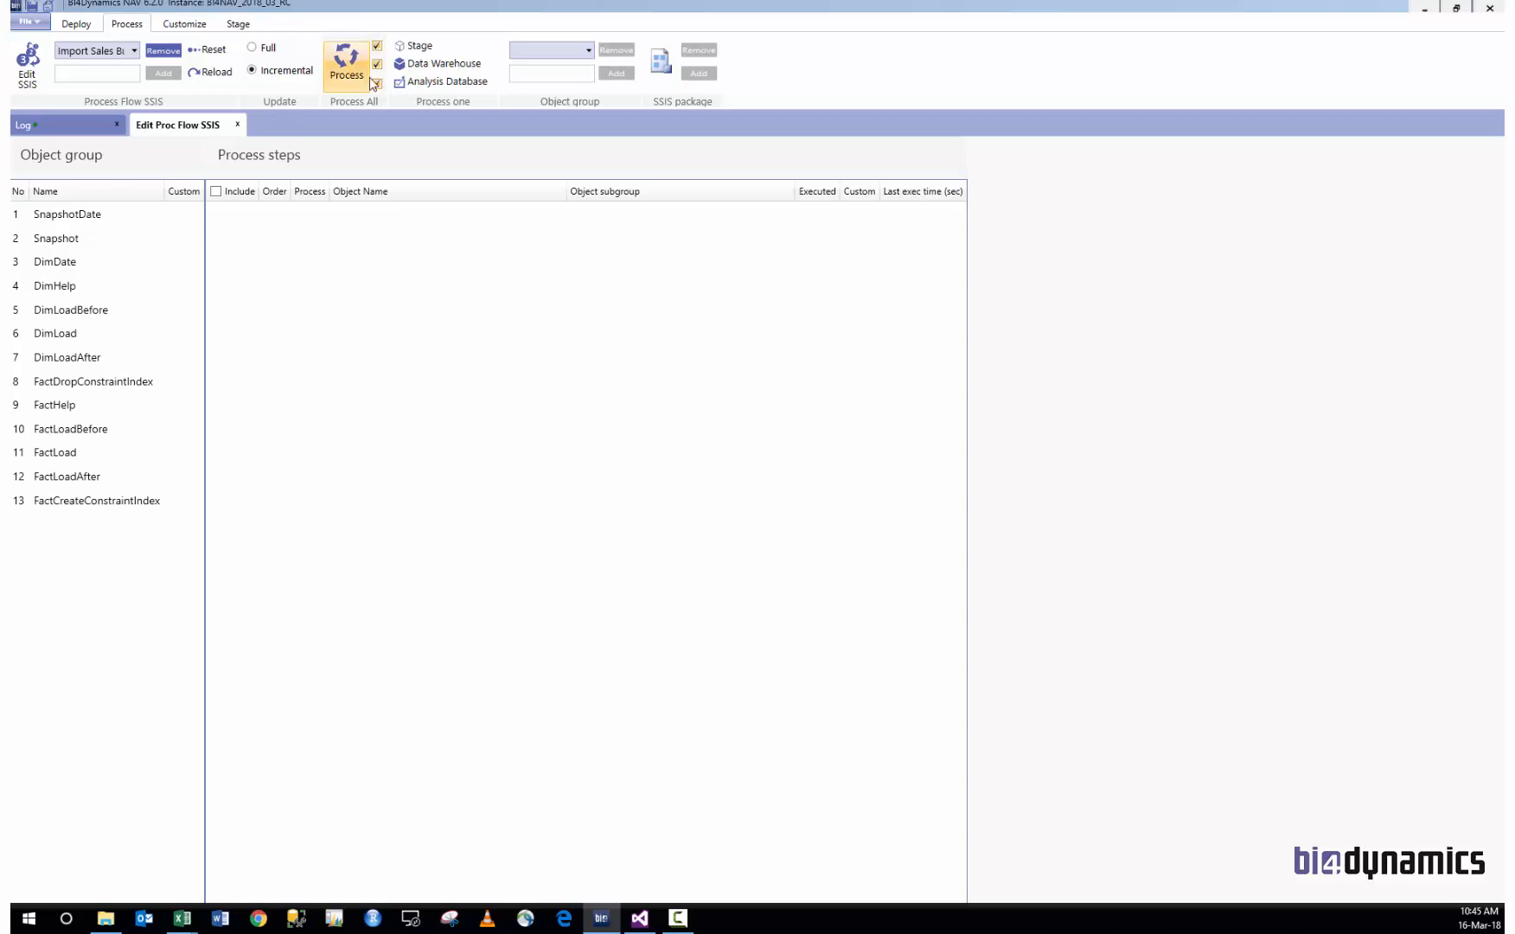
click(377, 46)
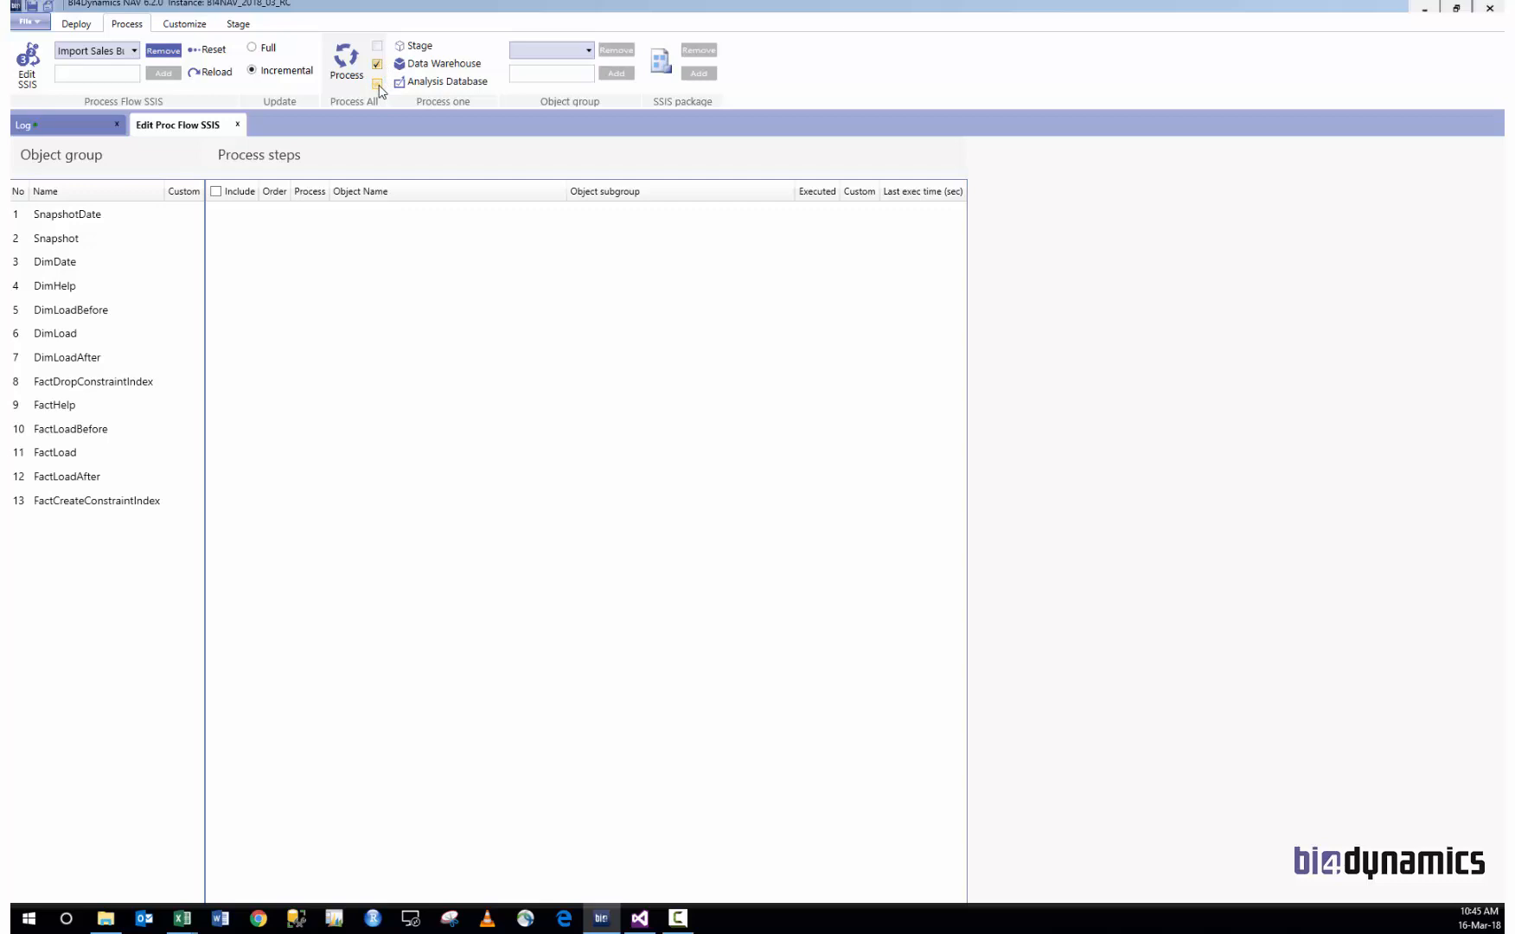
Step: Exclude all process steps in the SnapshotDate, Snapshot, DimDate and DimHelp object groups
click(85, 218)
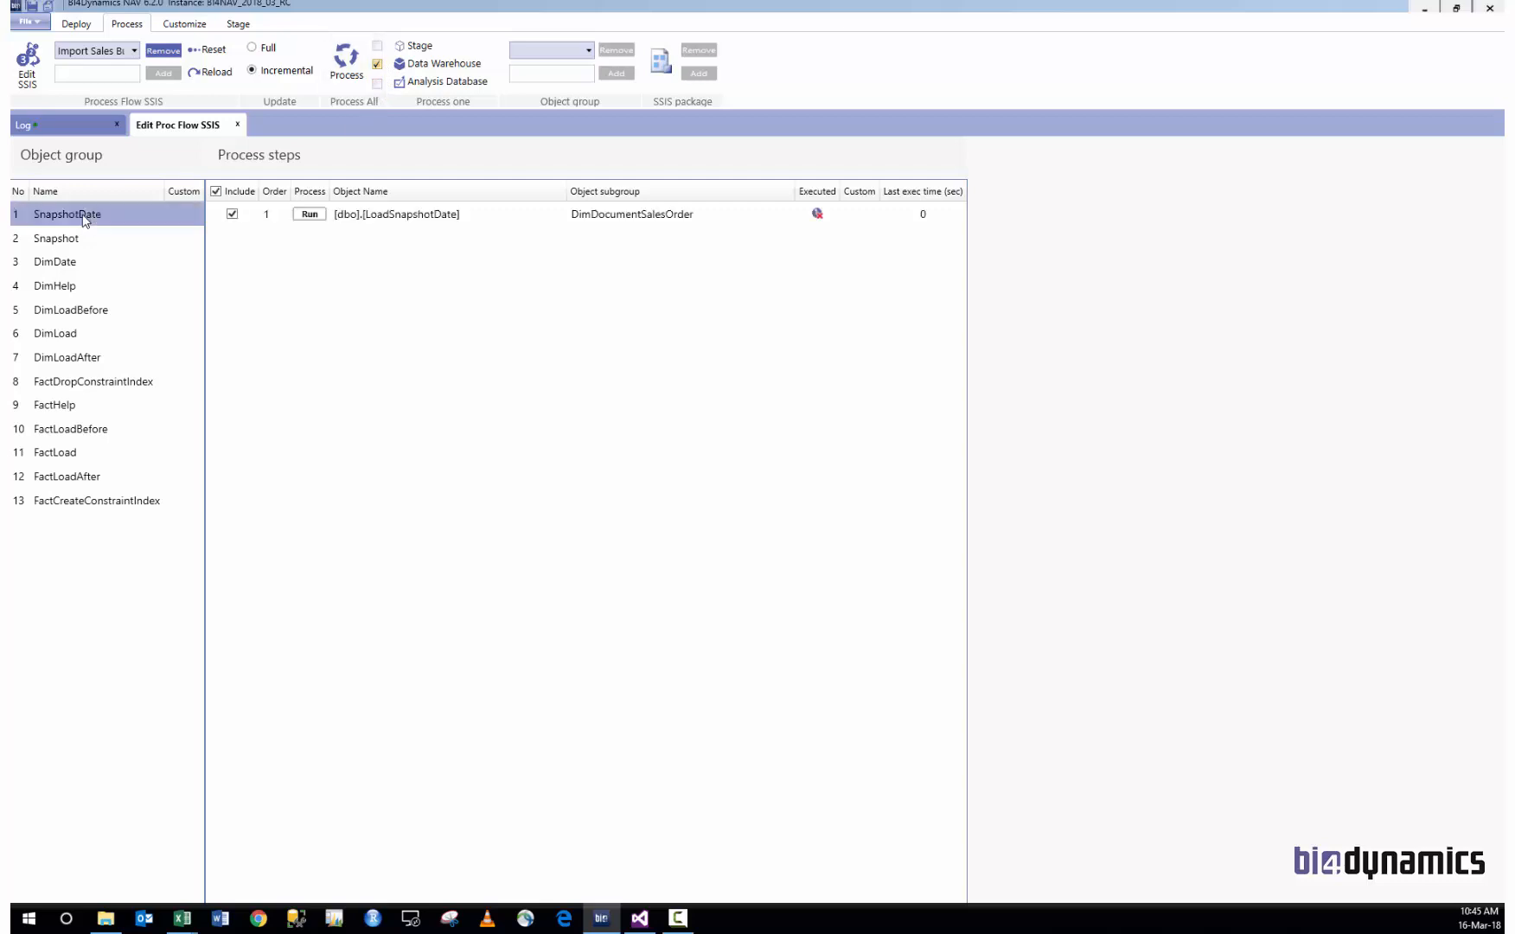
click(71, 242)
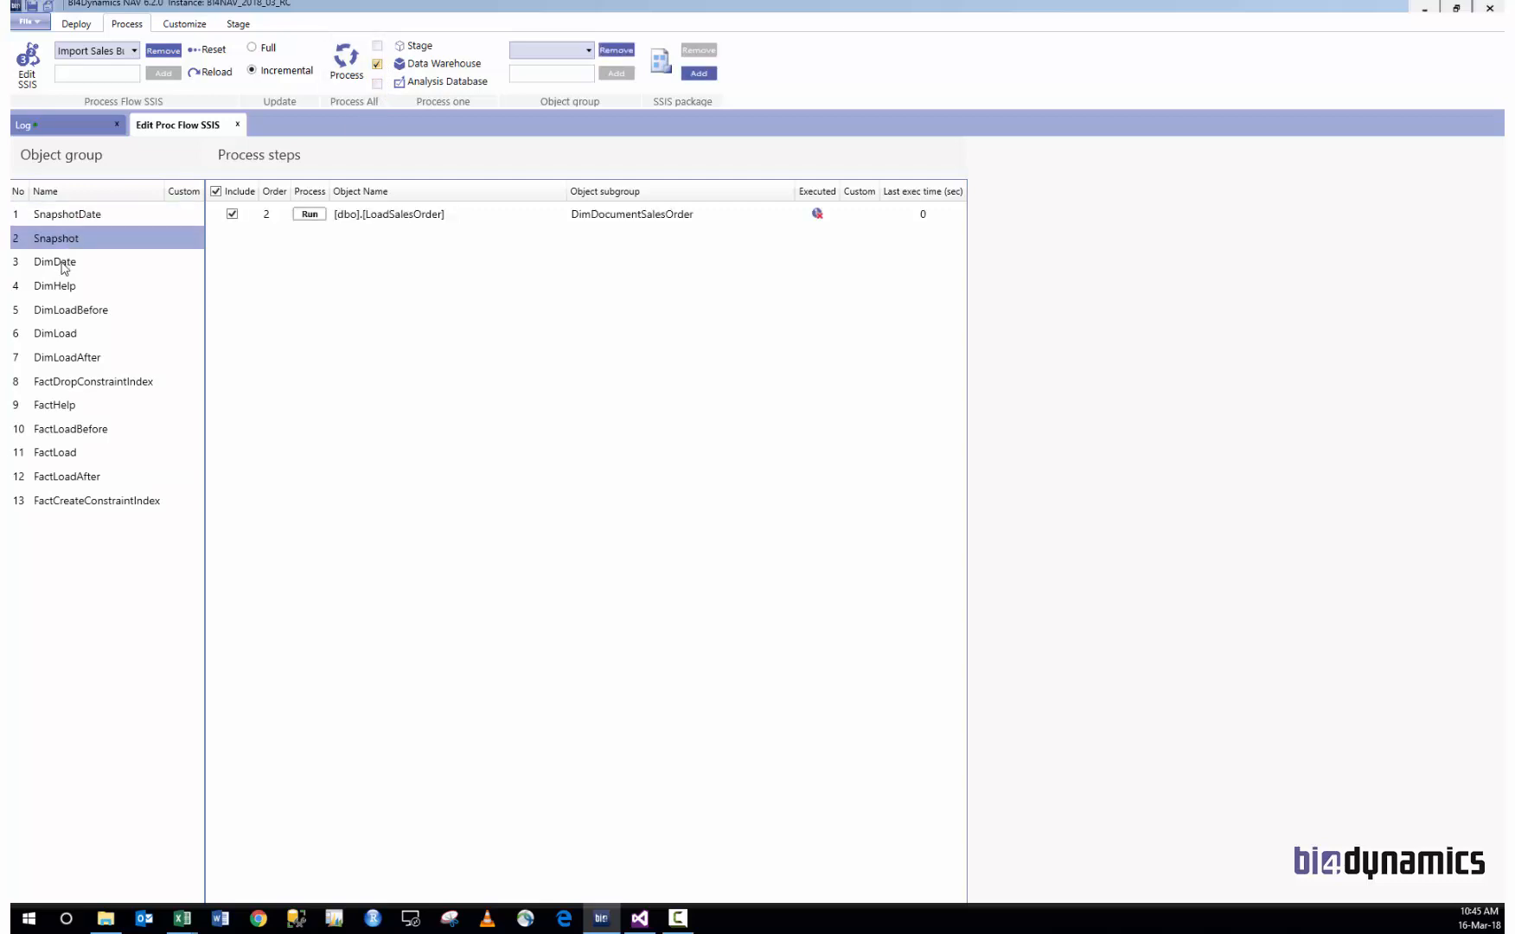
click(62, 266)
click(60, 292)
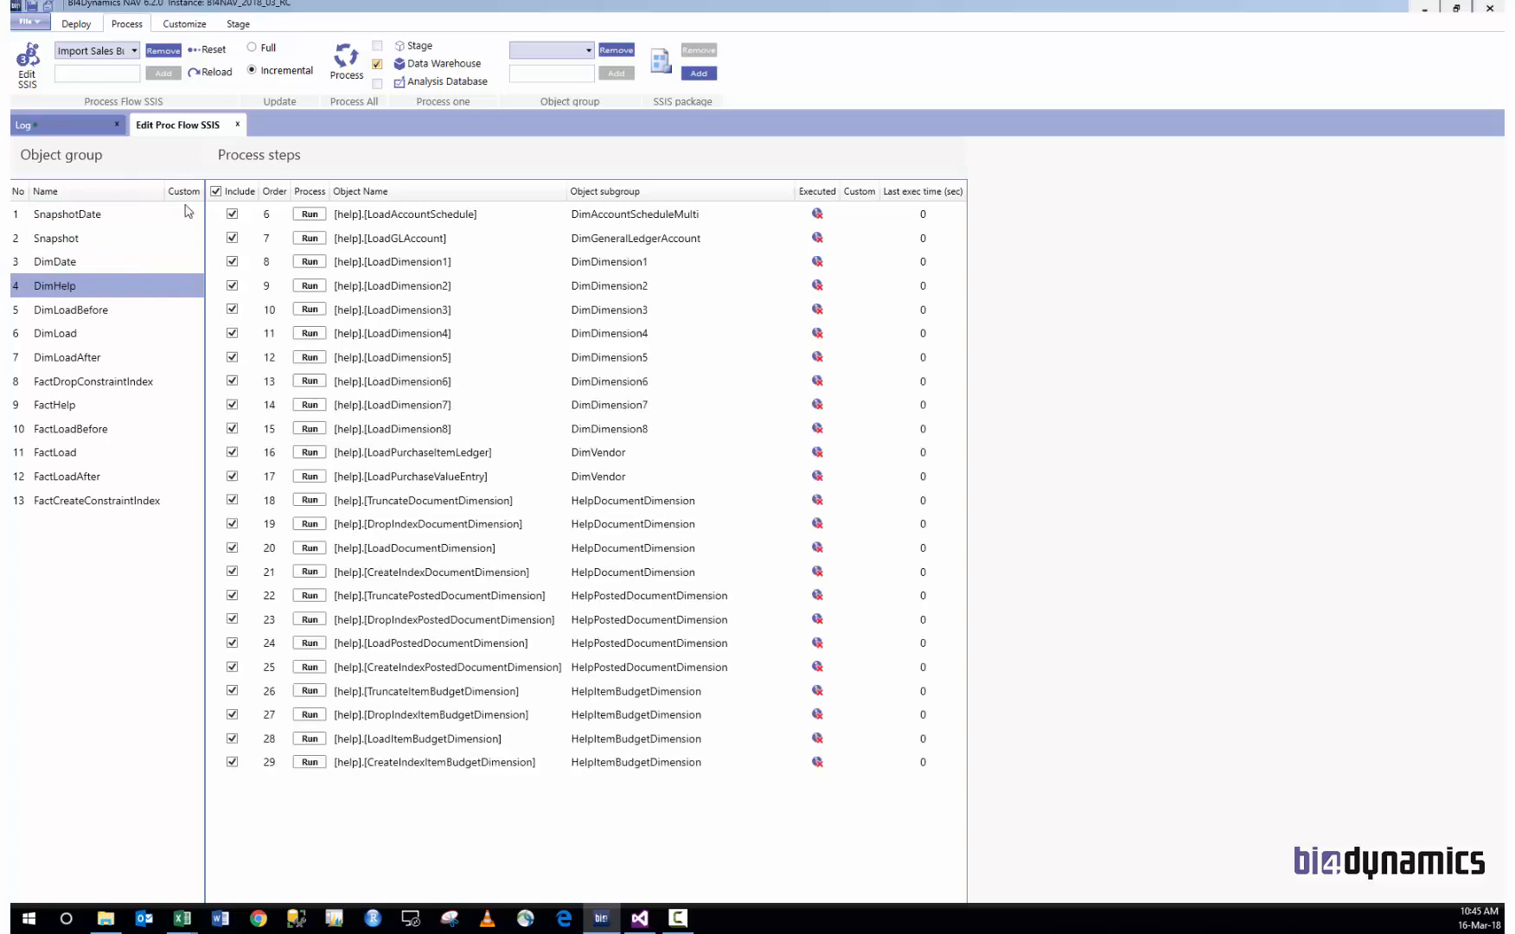
click(217, 192)
Step: Check the DimLoadBefore group and exclude all process steps in the DimLoad and DimLoadAfter groups
click(82, 313)
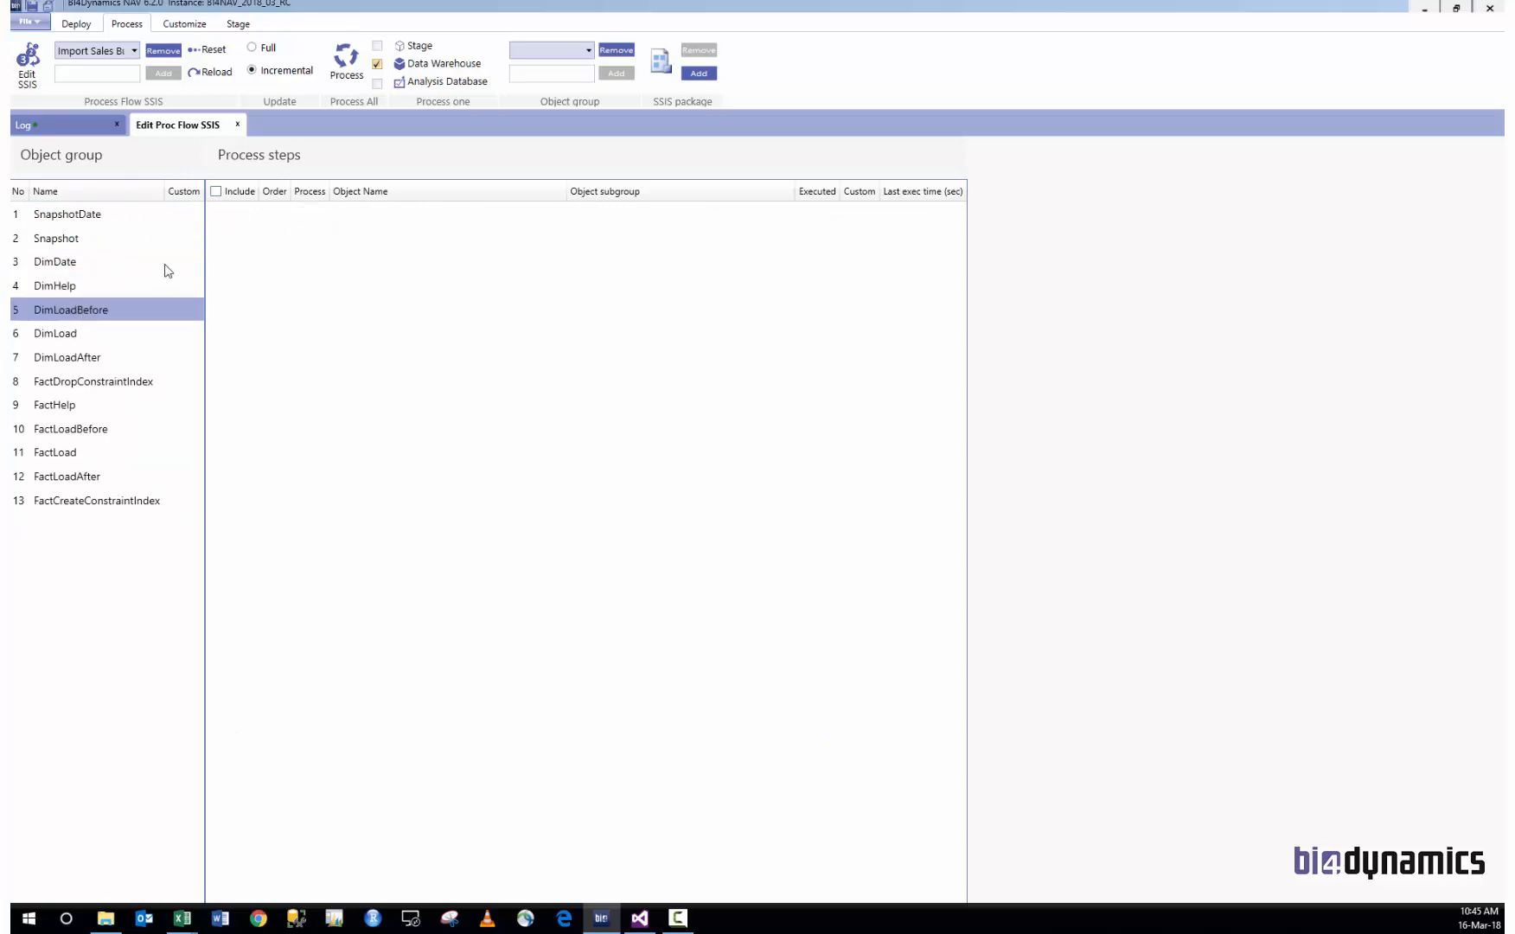
click(65, 335)
click(216, 192)
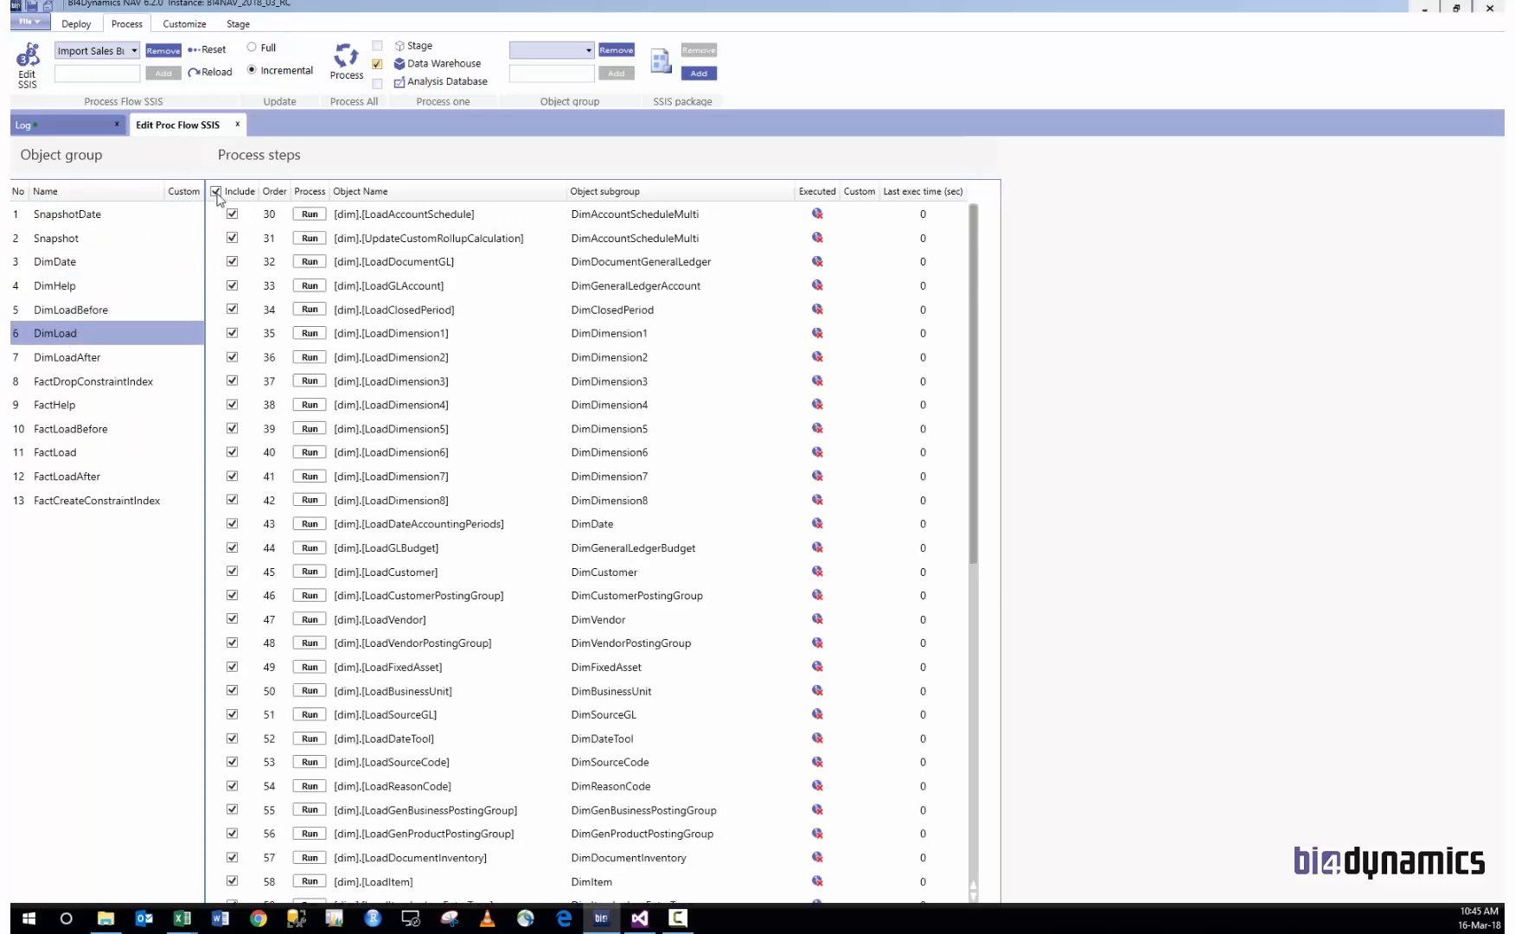
click(87, 360)
click(217, 192)
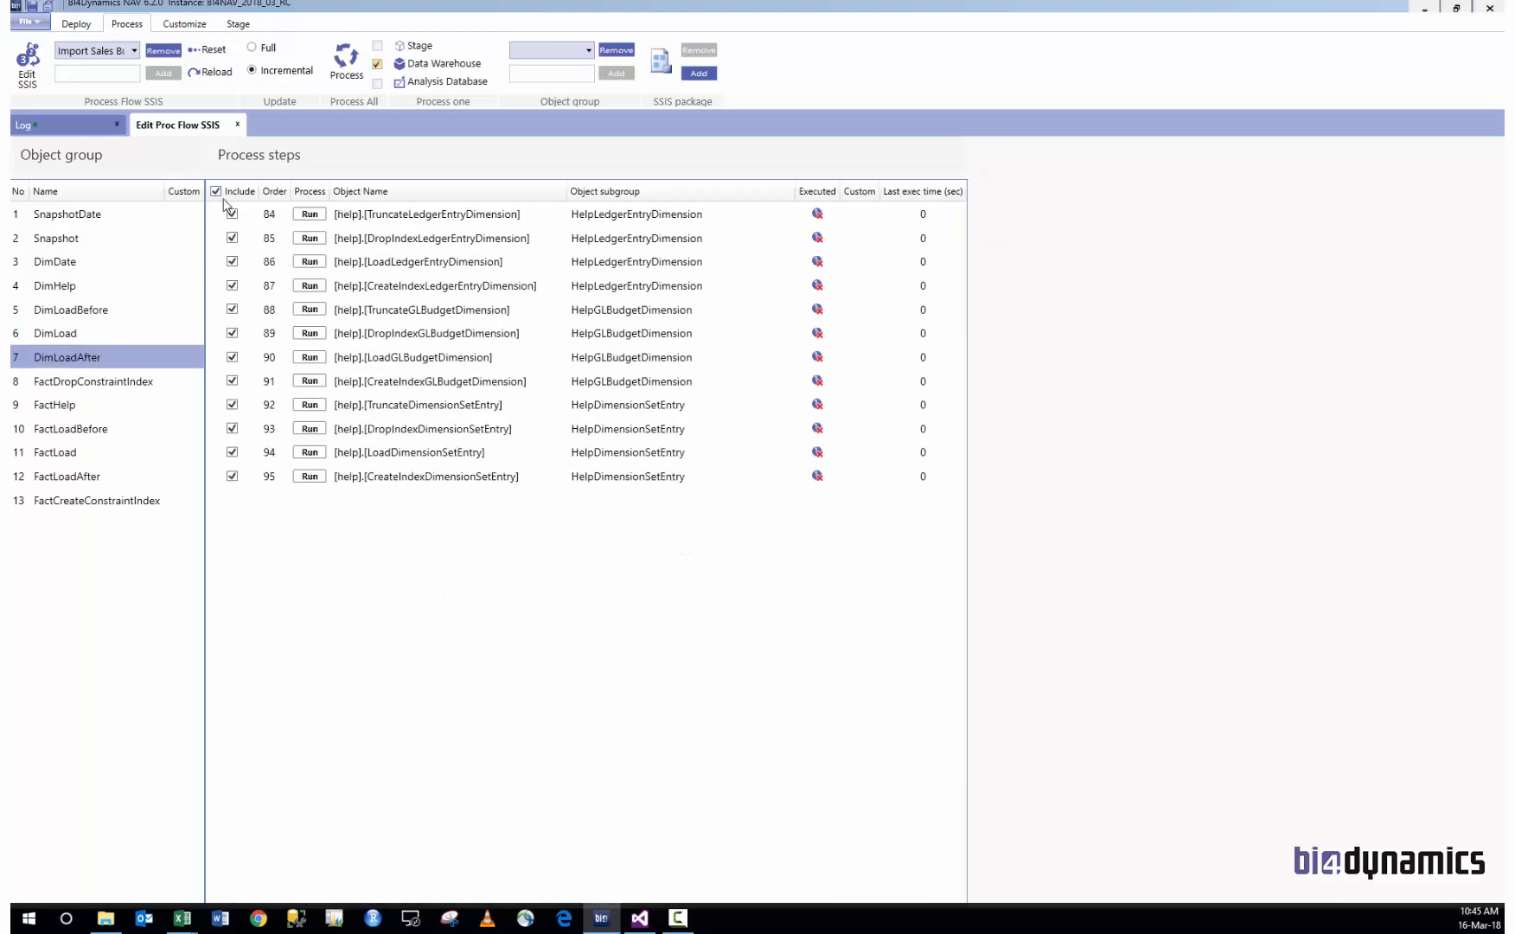
Step: Exclude all process steps in the remaining fact groups, from FactDropConstraintIndex through FactCreateConstraintIndex
click(114, 381)
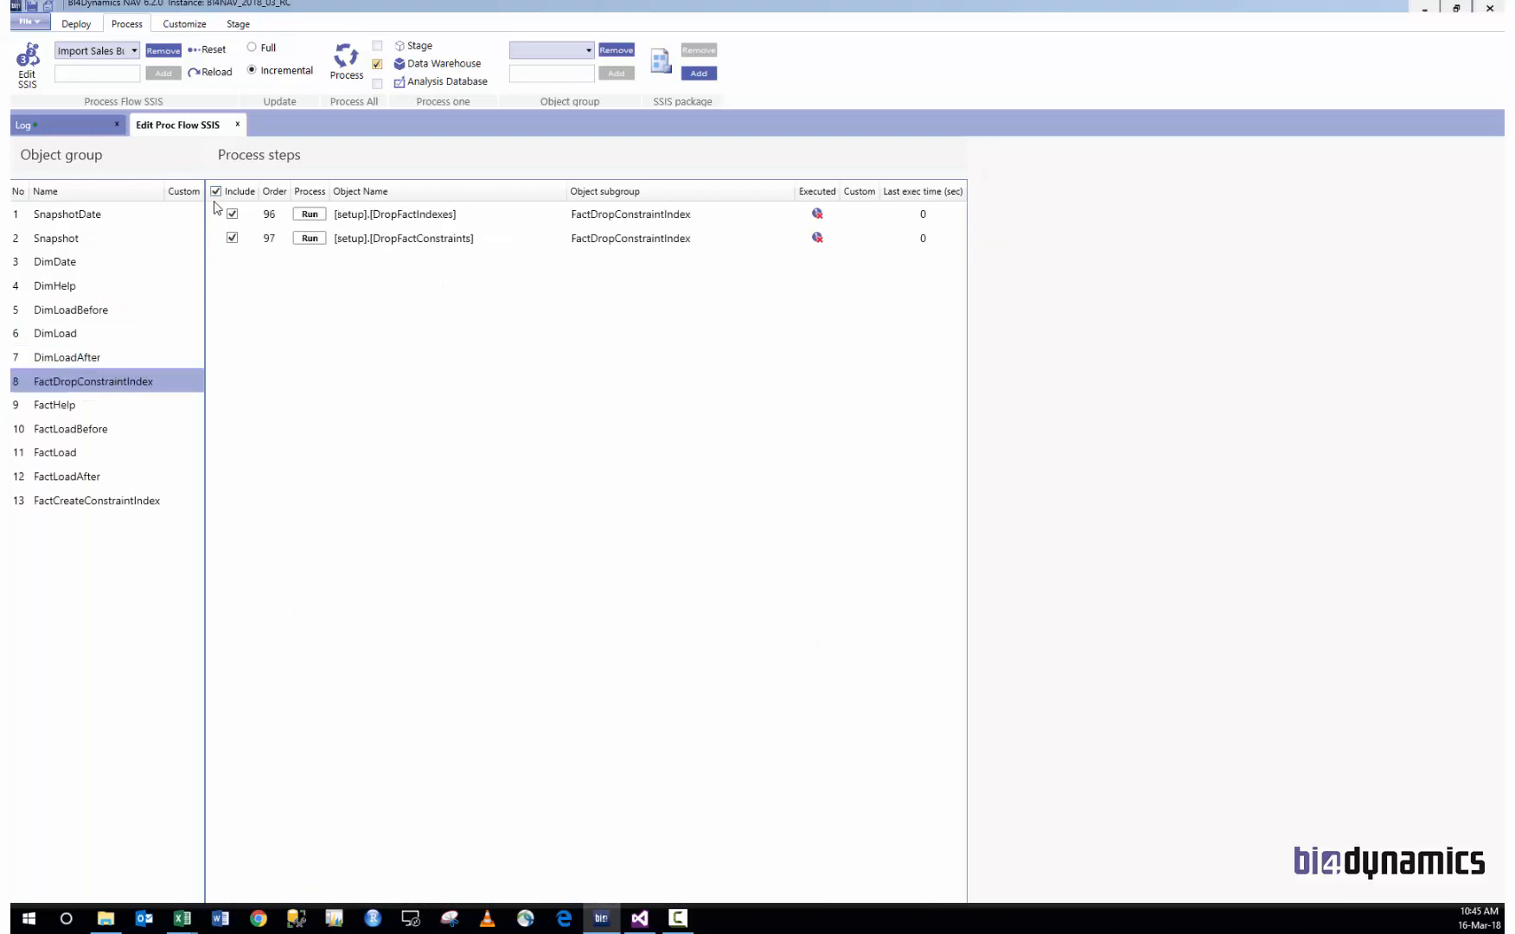
click(69, 407)
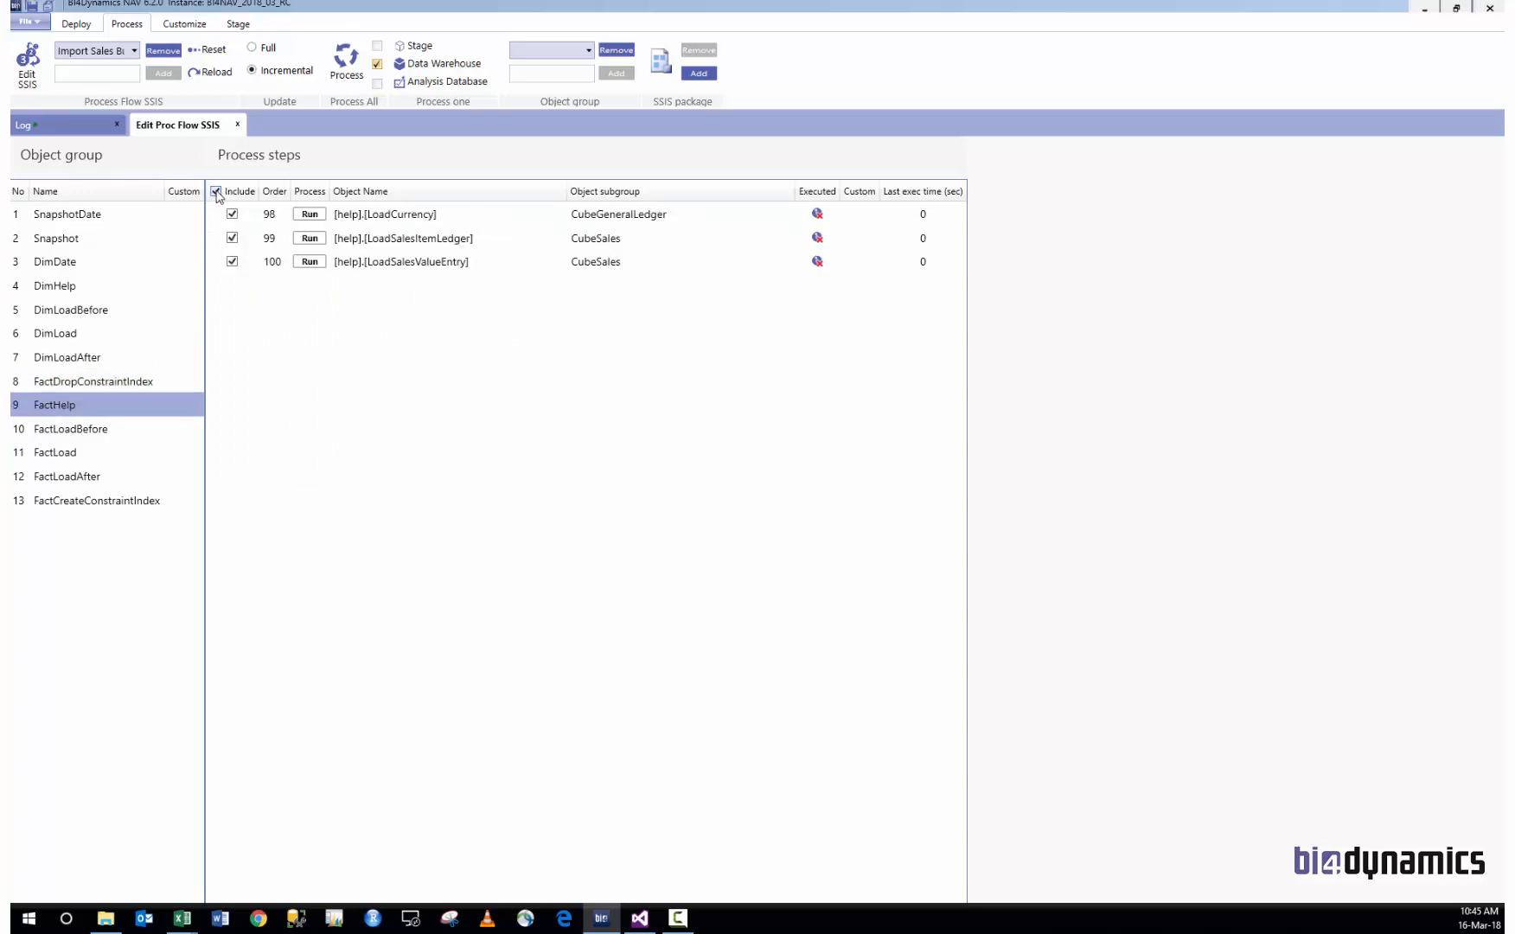
click(216, 192)
click(83, 435)
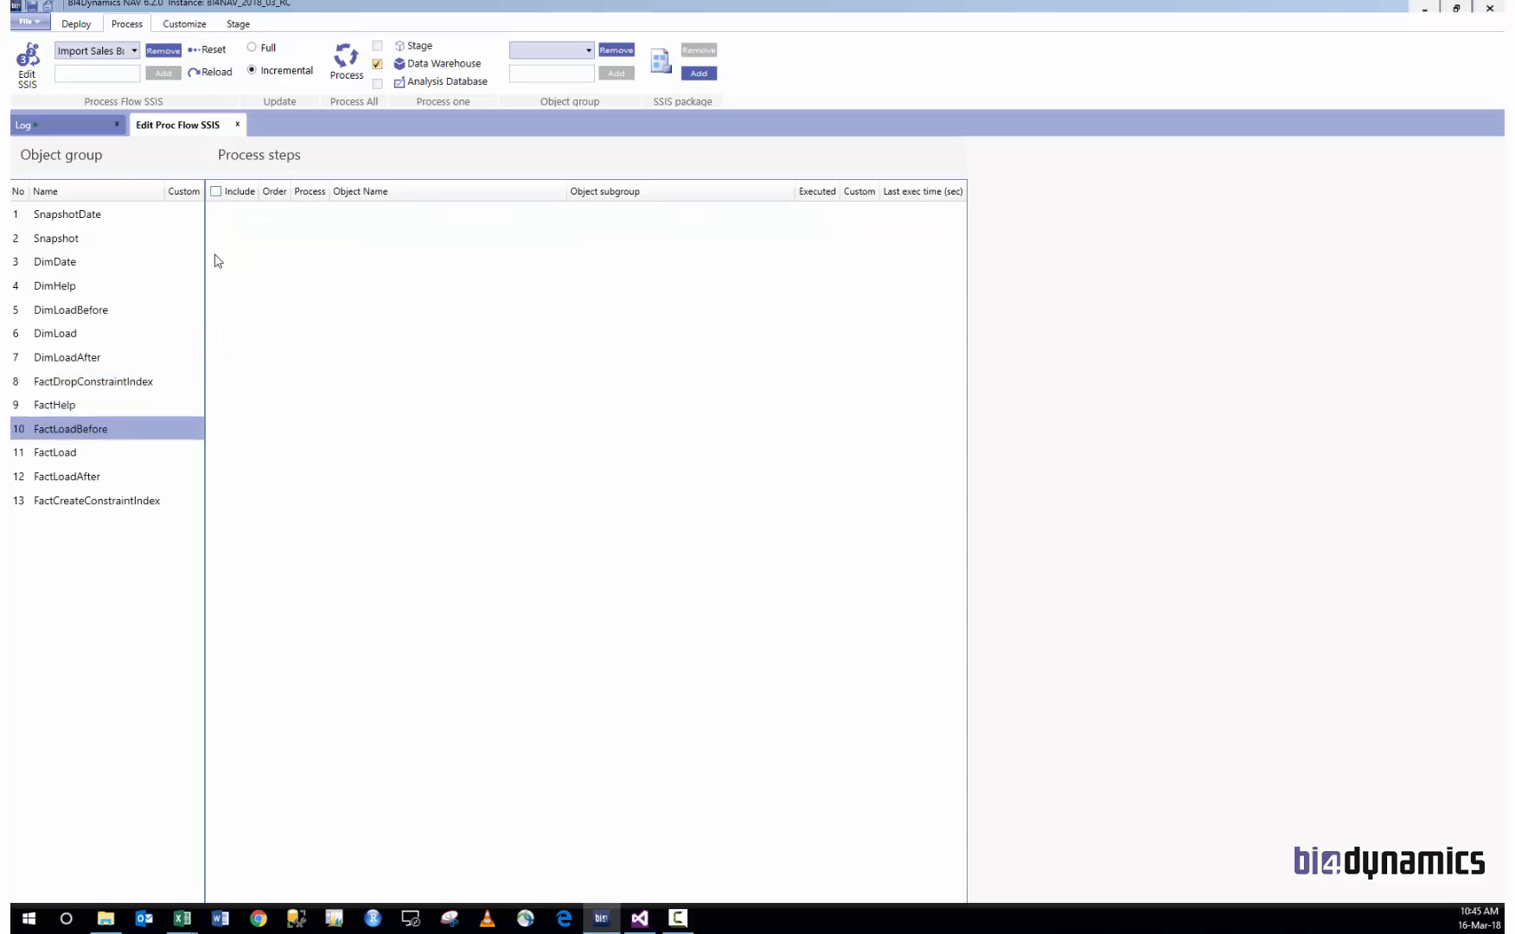
click(75, 453)
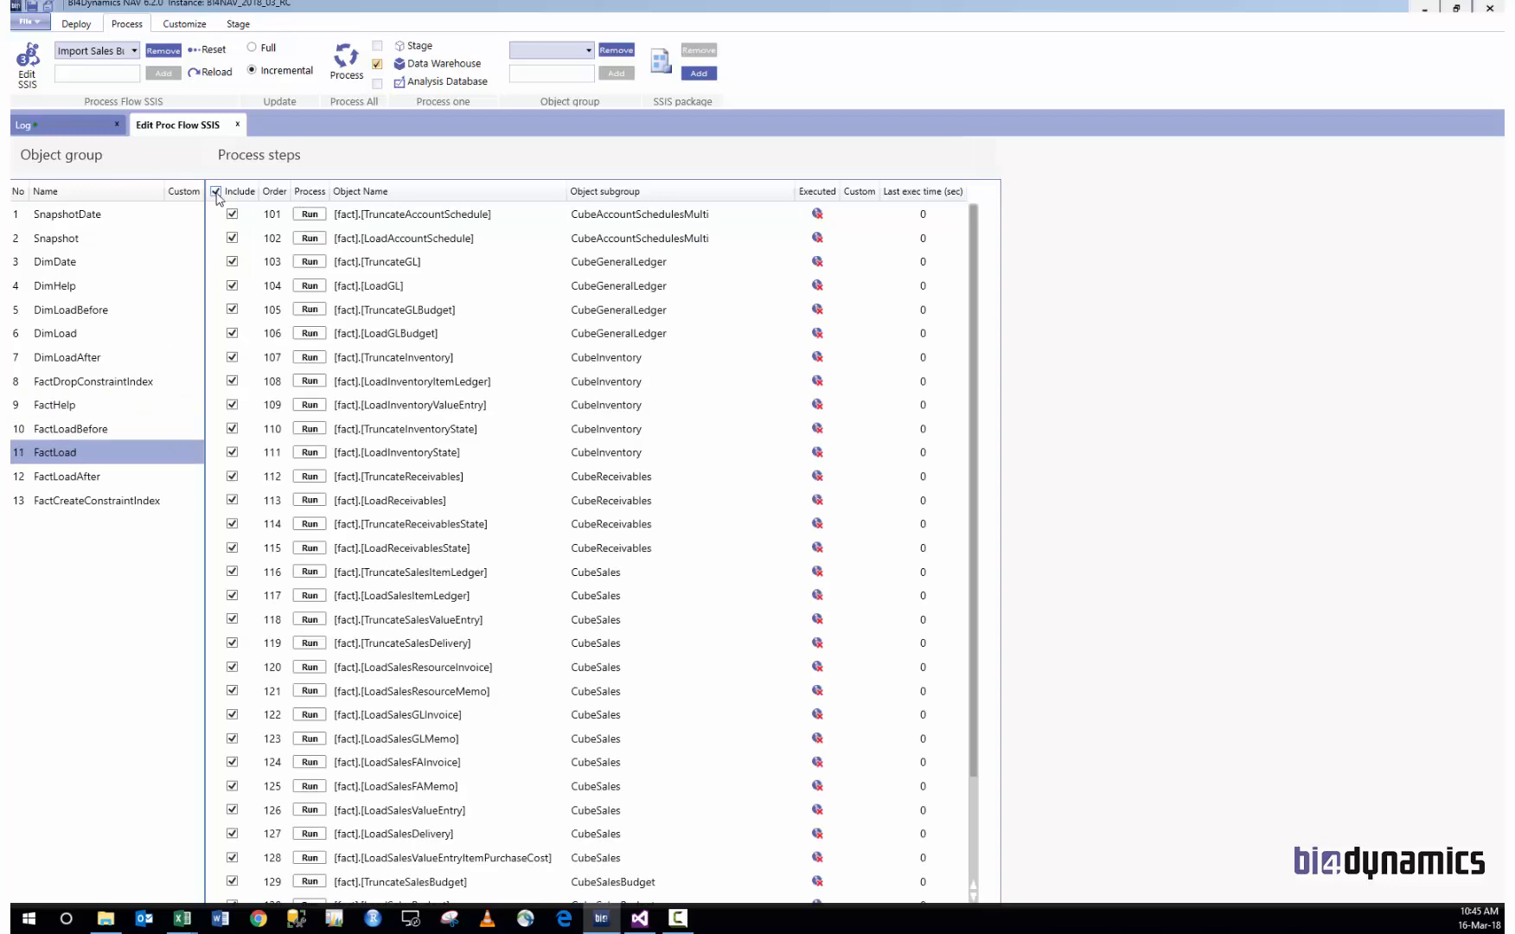
click(90, 476)
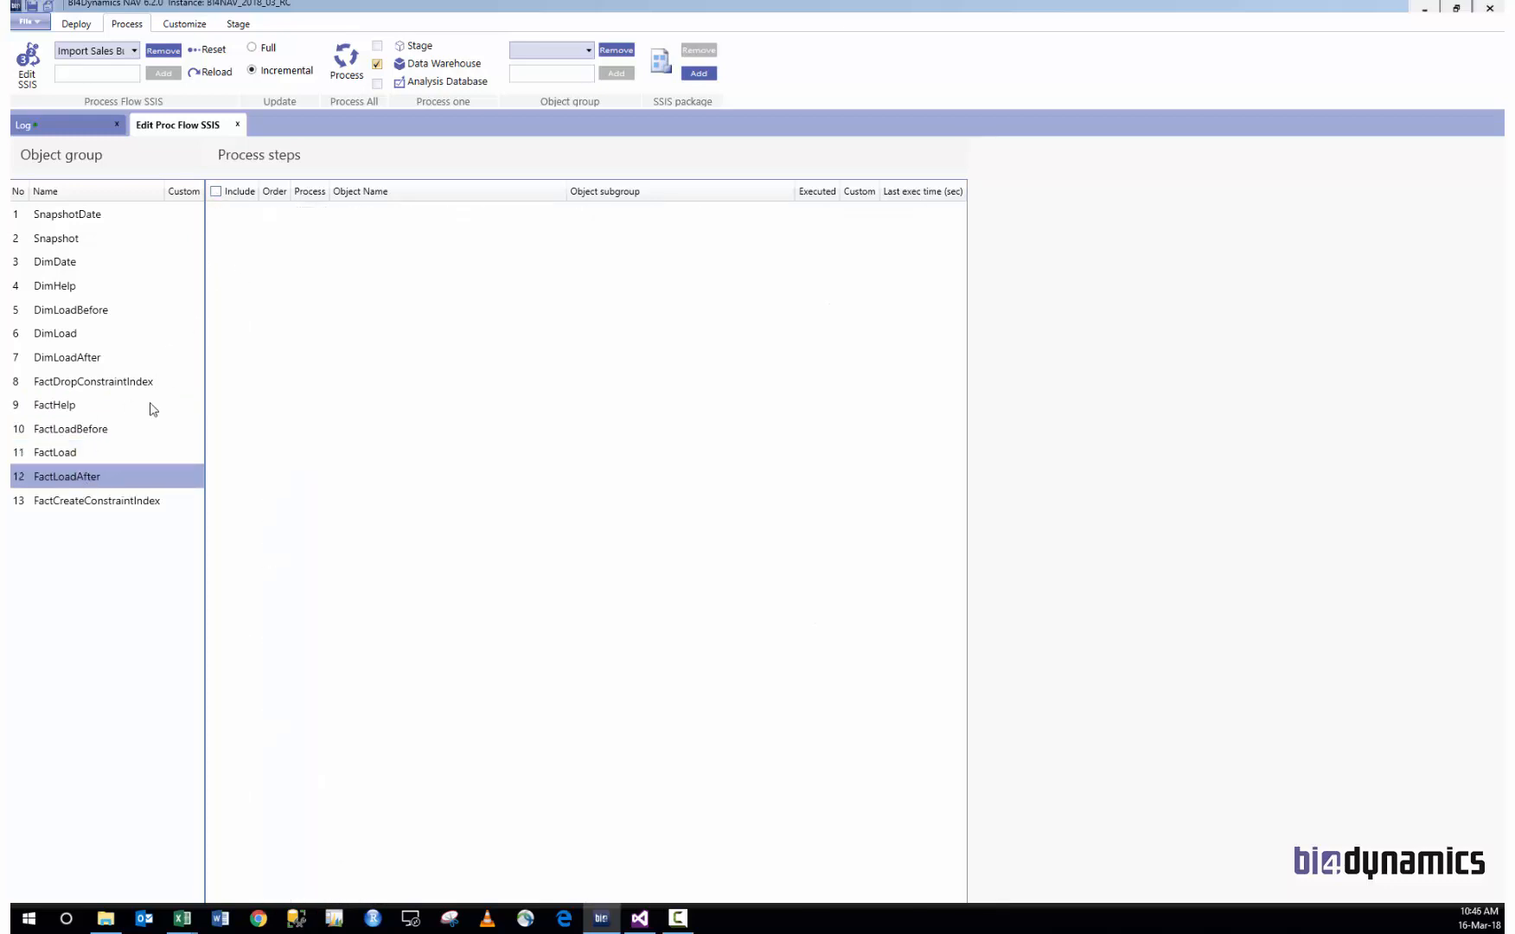
click(109, 504)
click(215, 191)
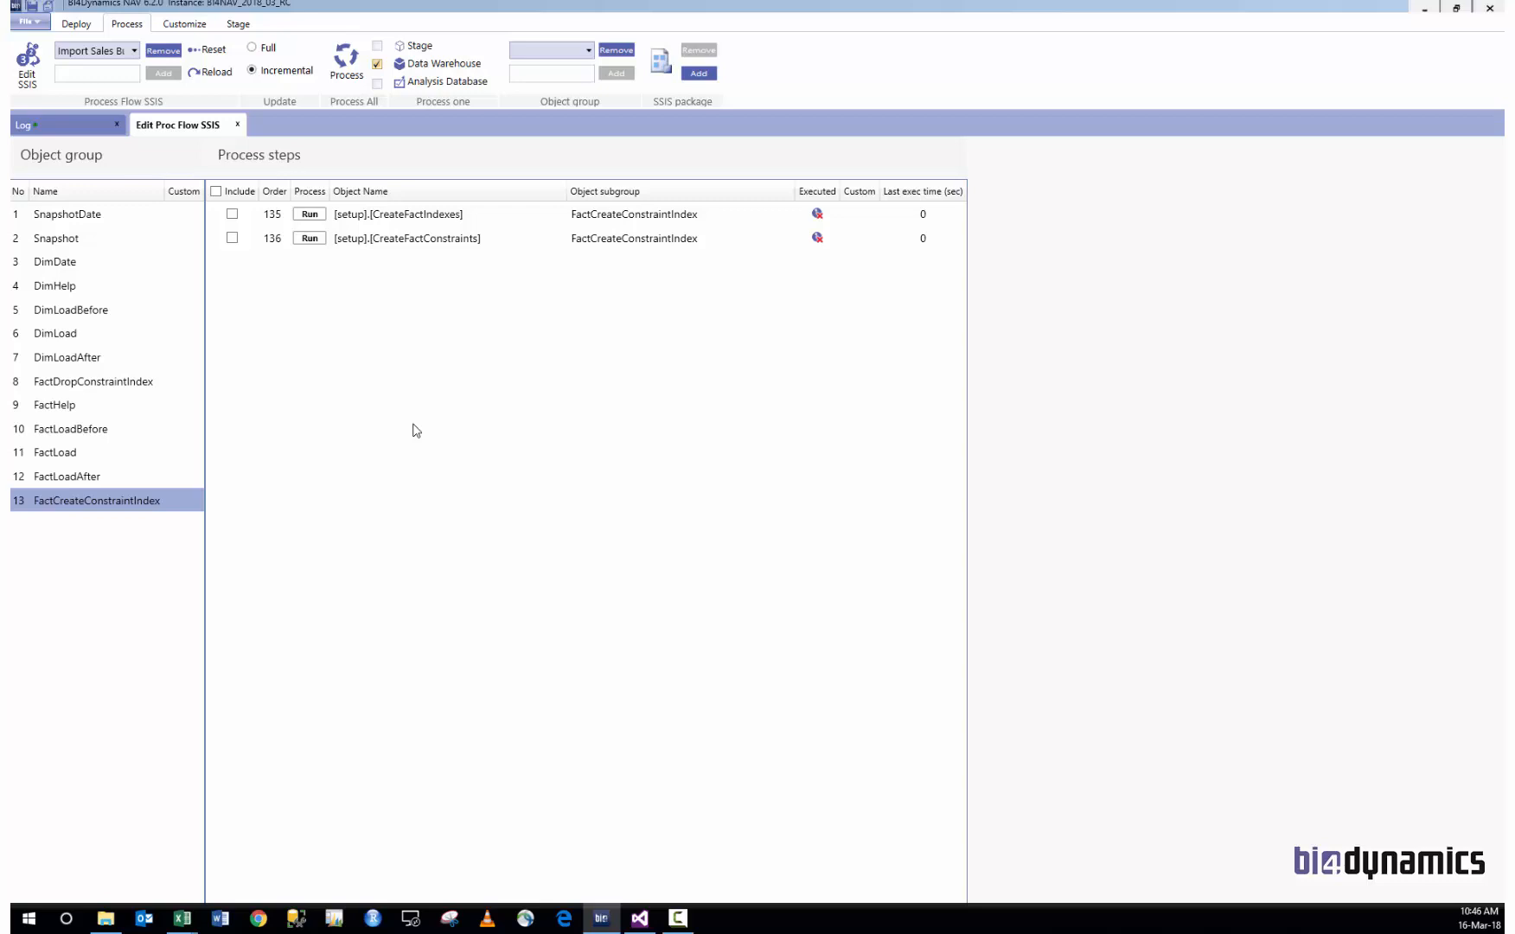
Step: Switch to Visual Studio and examine the control flow and data flow of the Import Sales Budget package
click(644, 920)
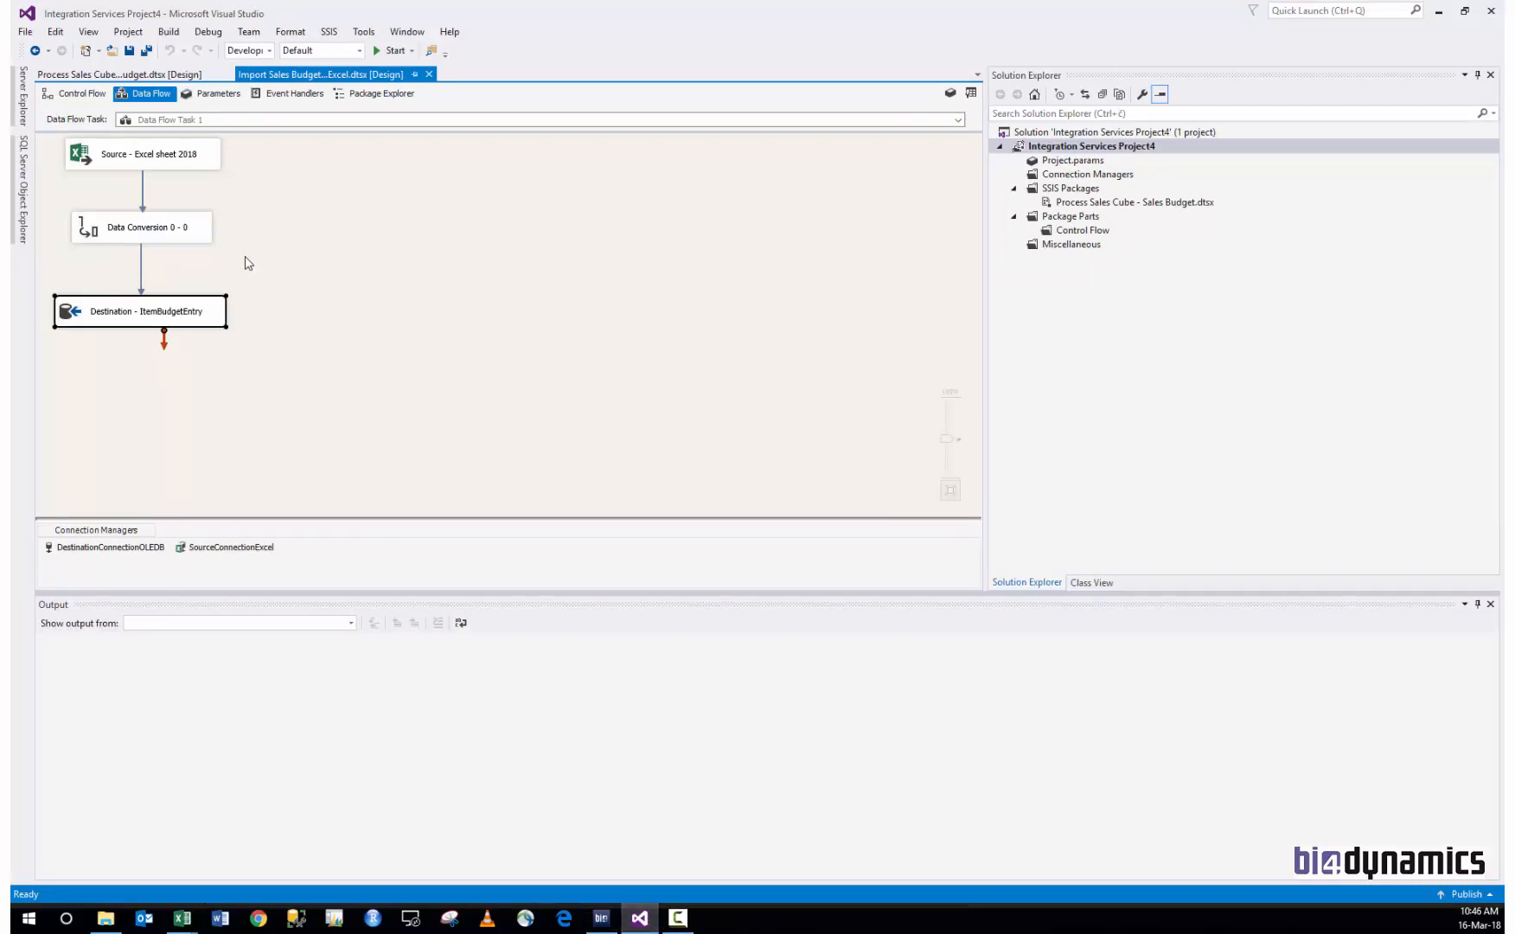
click(80, 93)
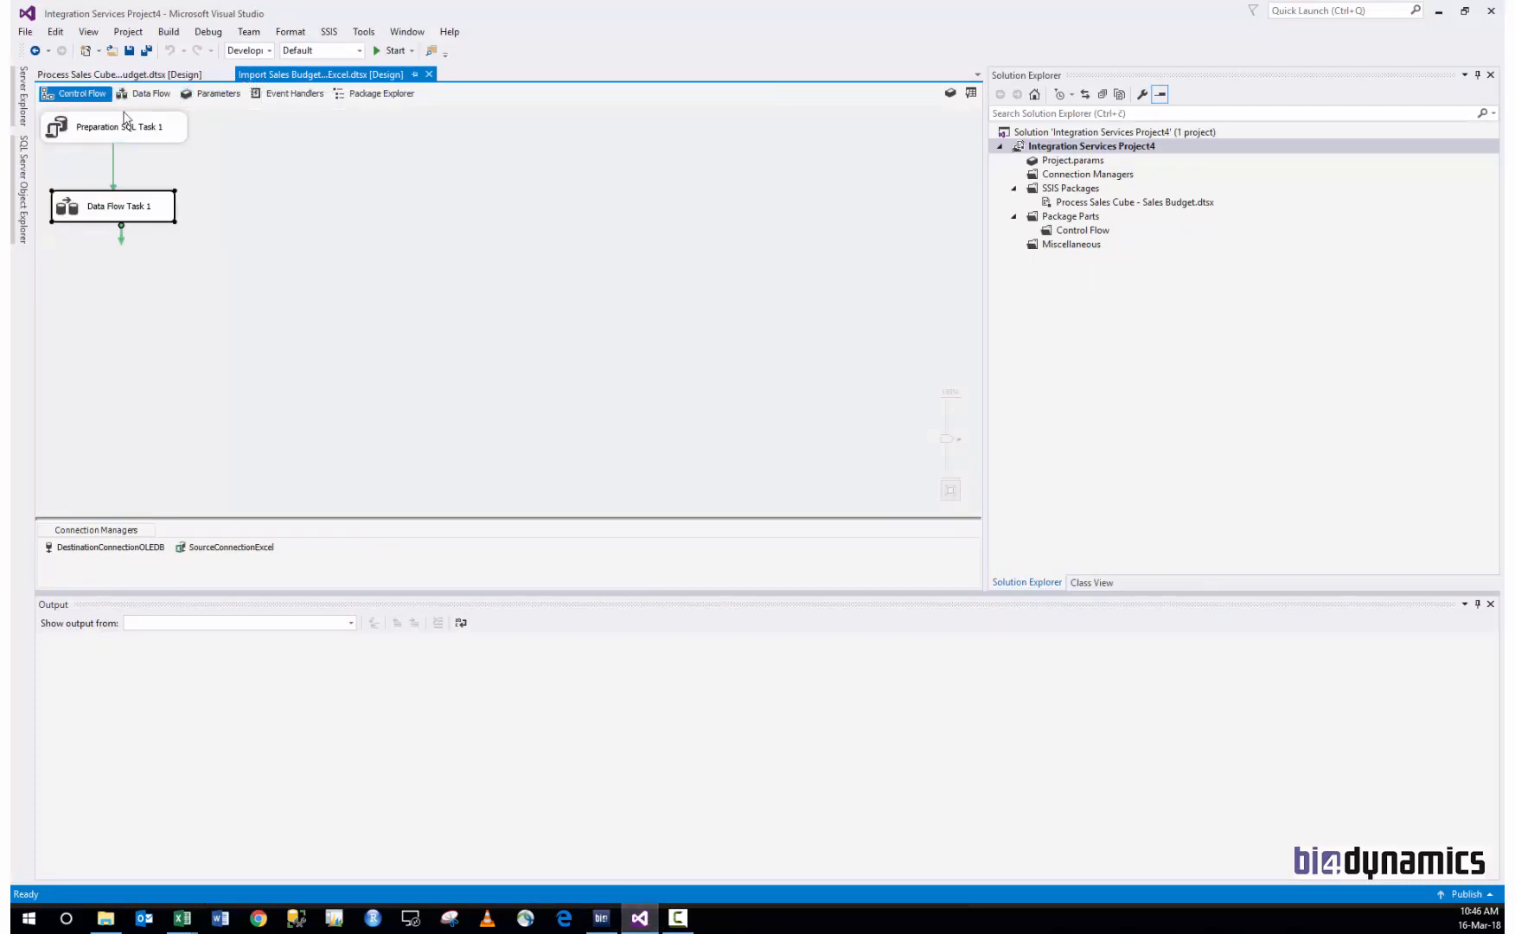
click(145, 93)
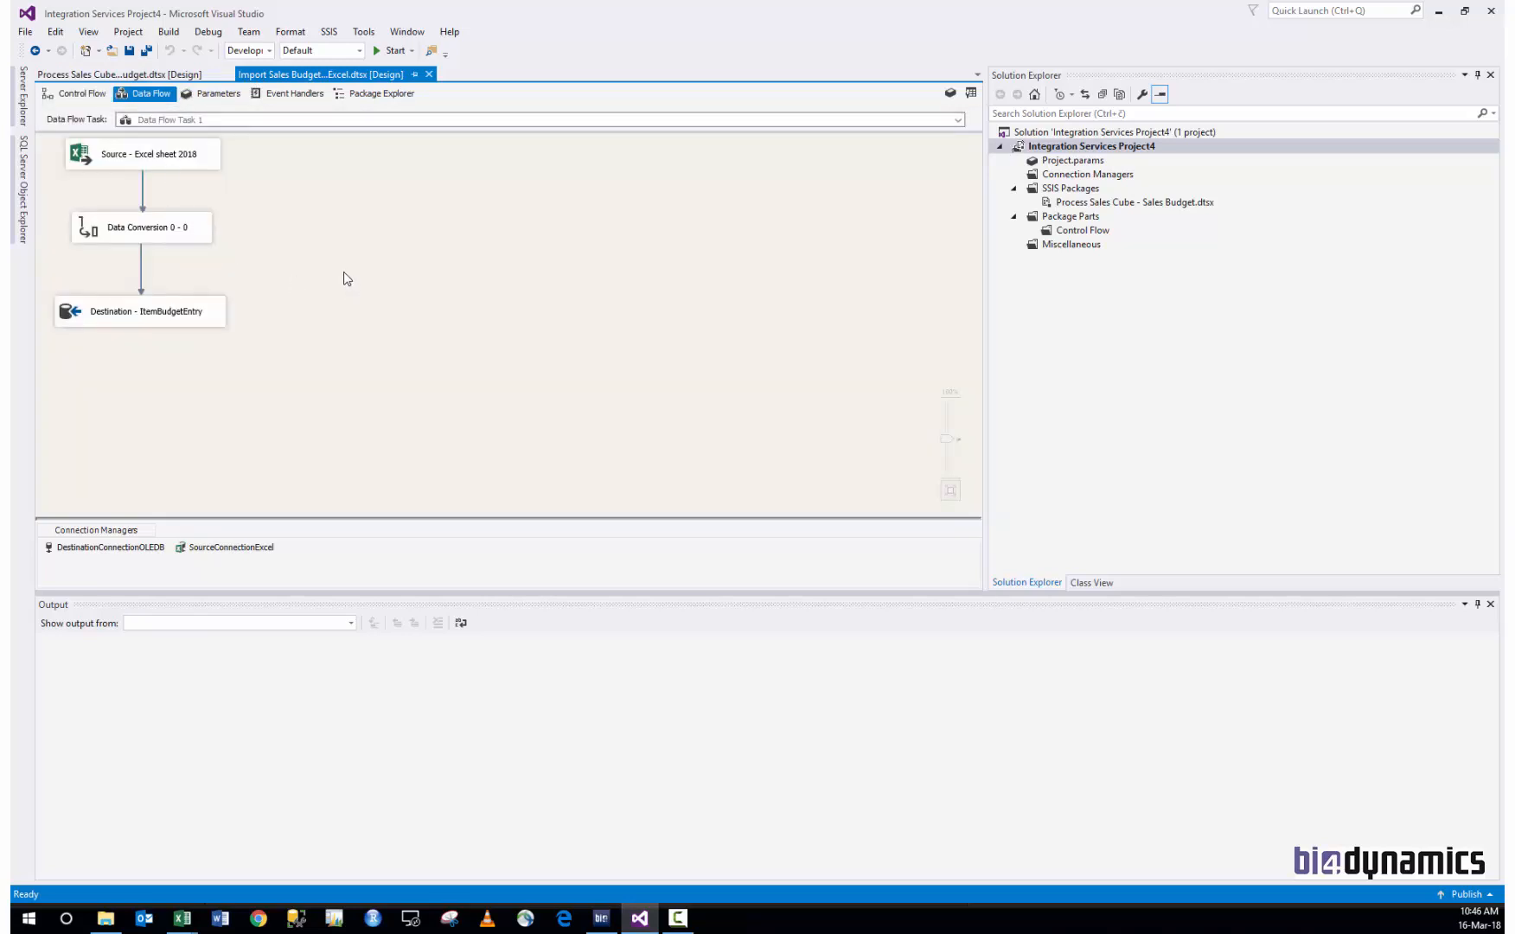
Step: Inspect the connection and column settings of the Excel sheet 2018 source, leaving them unchanged
click(192, 161)
double_click(192, 161)
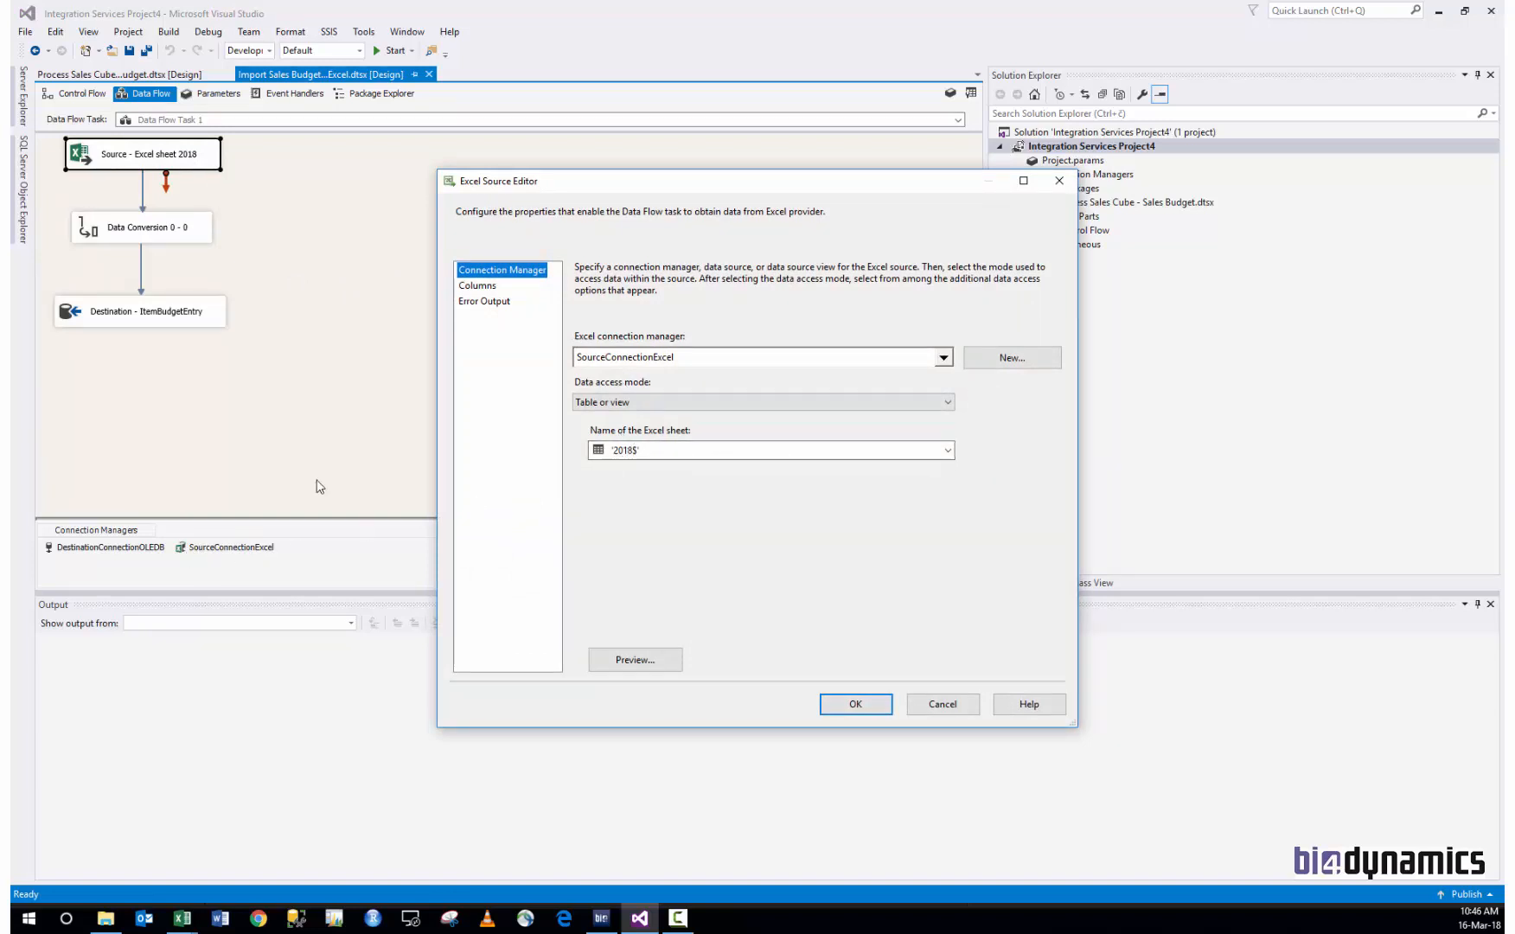
click(478, 286)
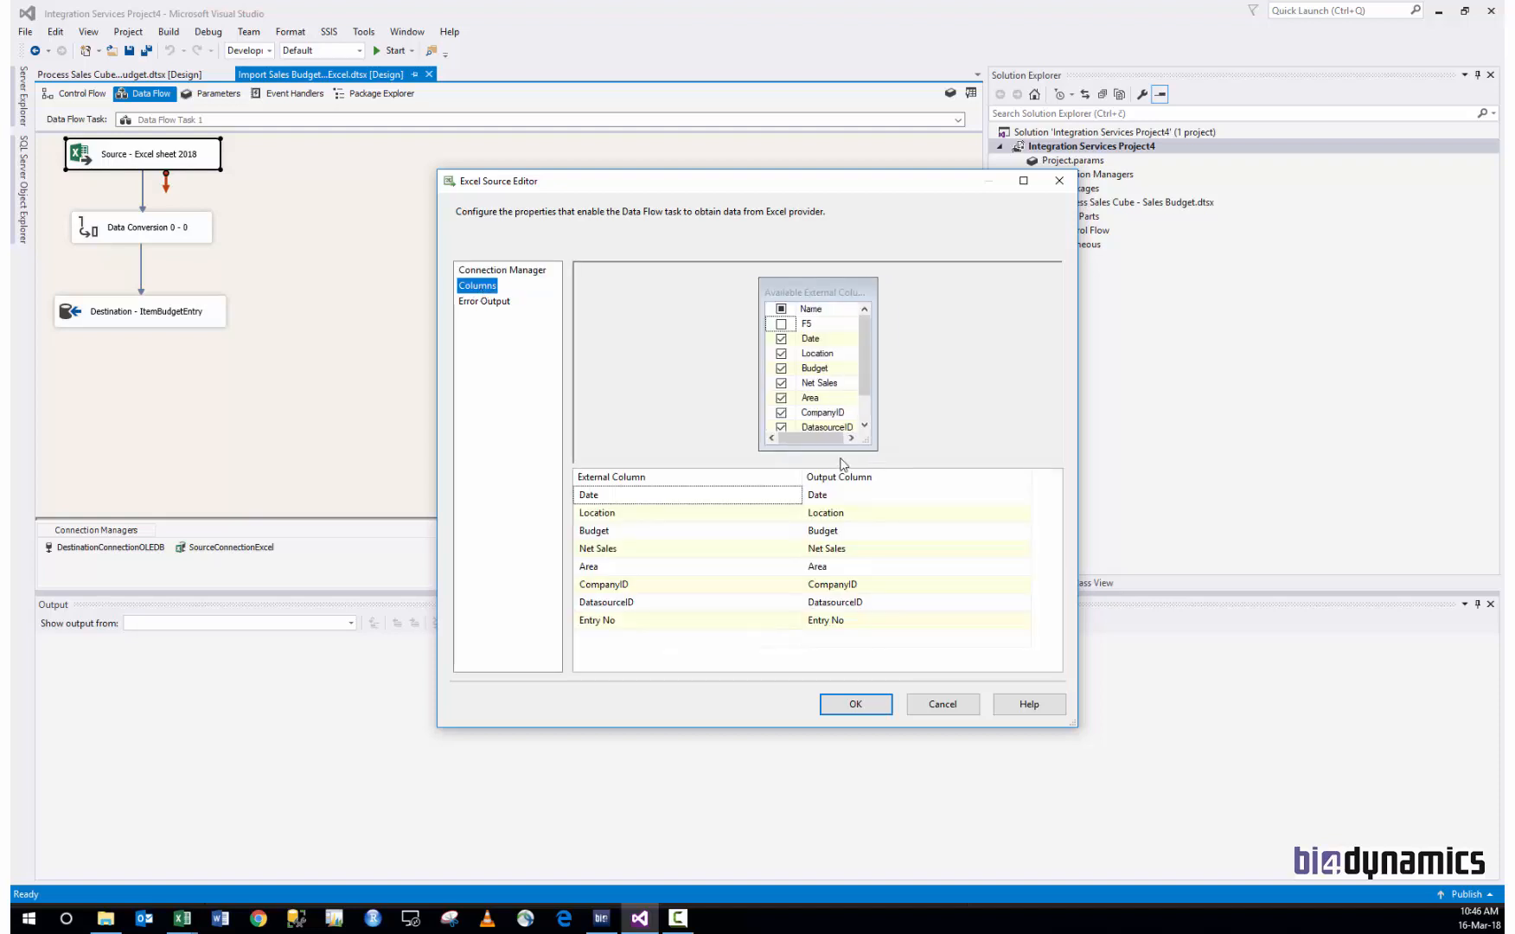
click(953, 699)
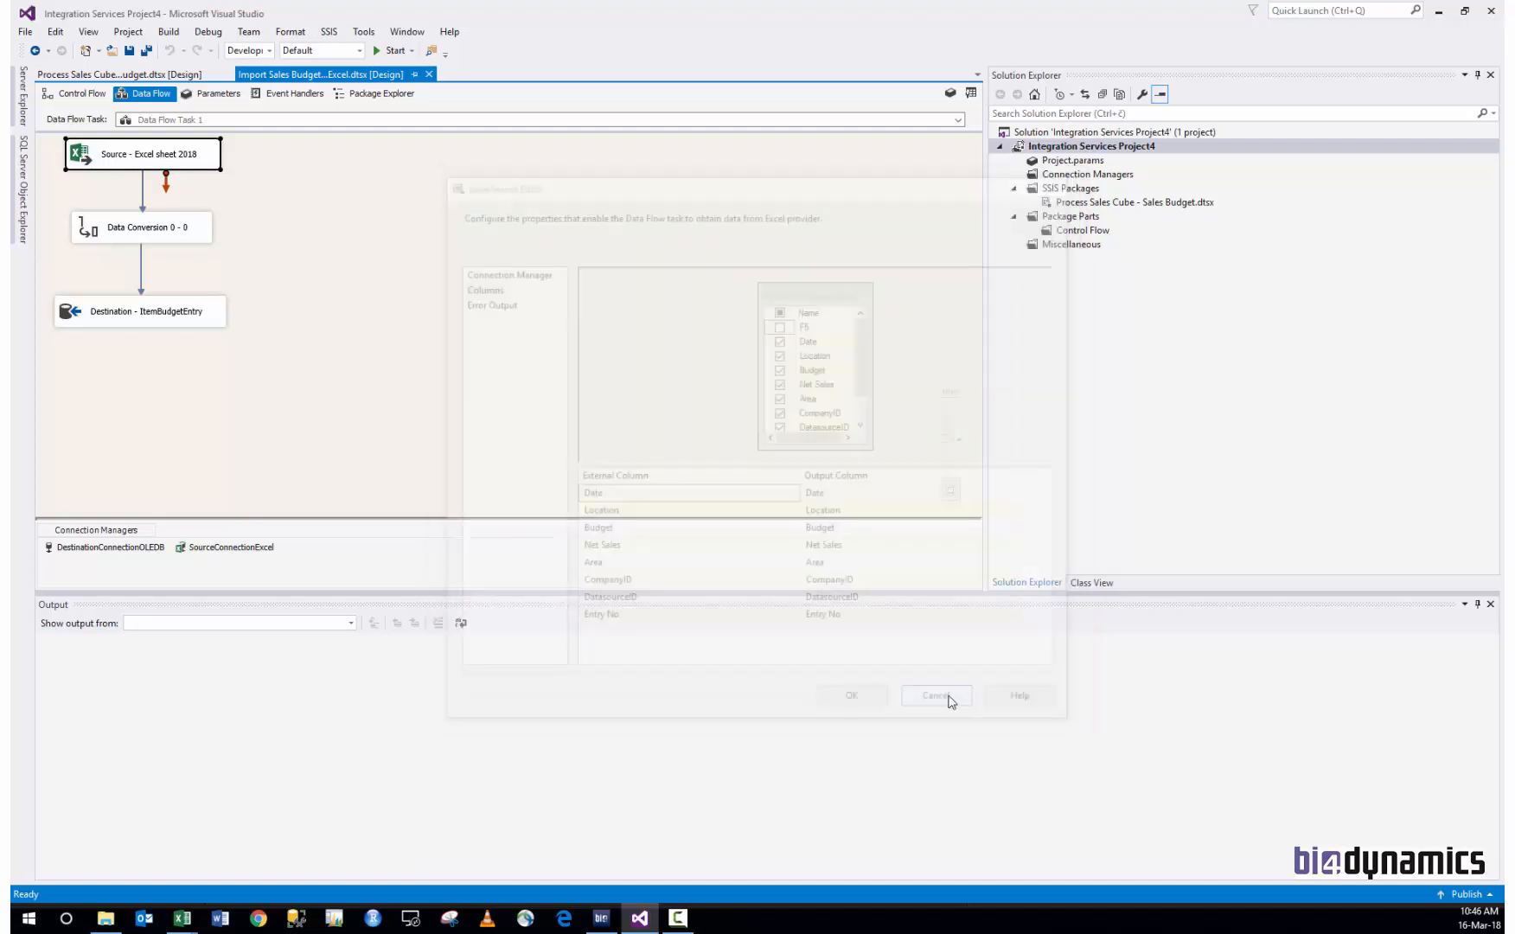
Step: Inspect the settings of the data conversion and the ItemBudgetEntry destination without changing them
double_click(173, 242)
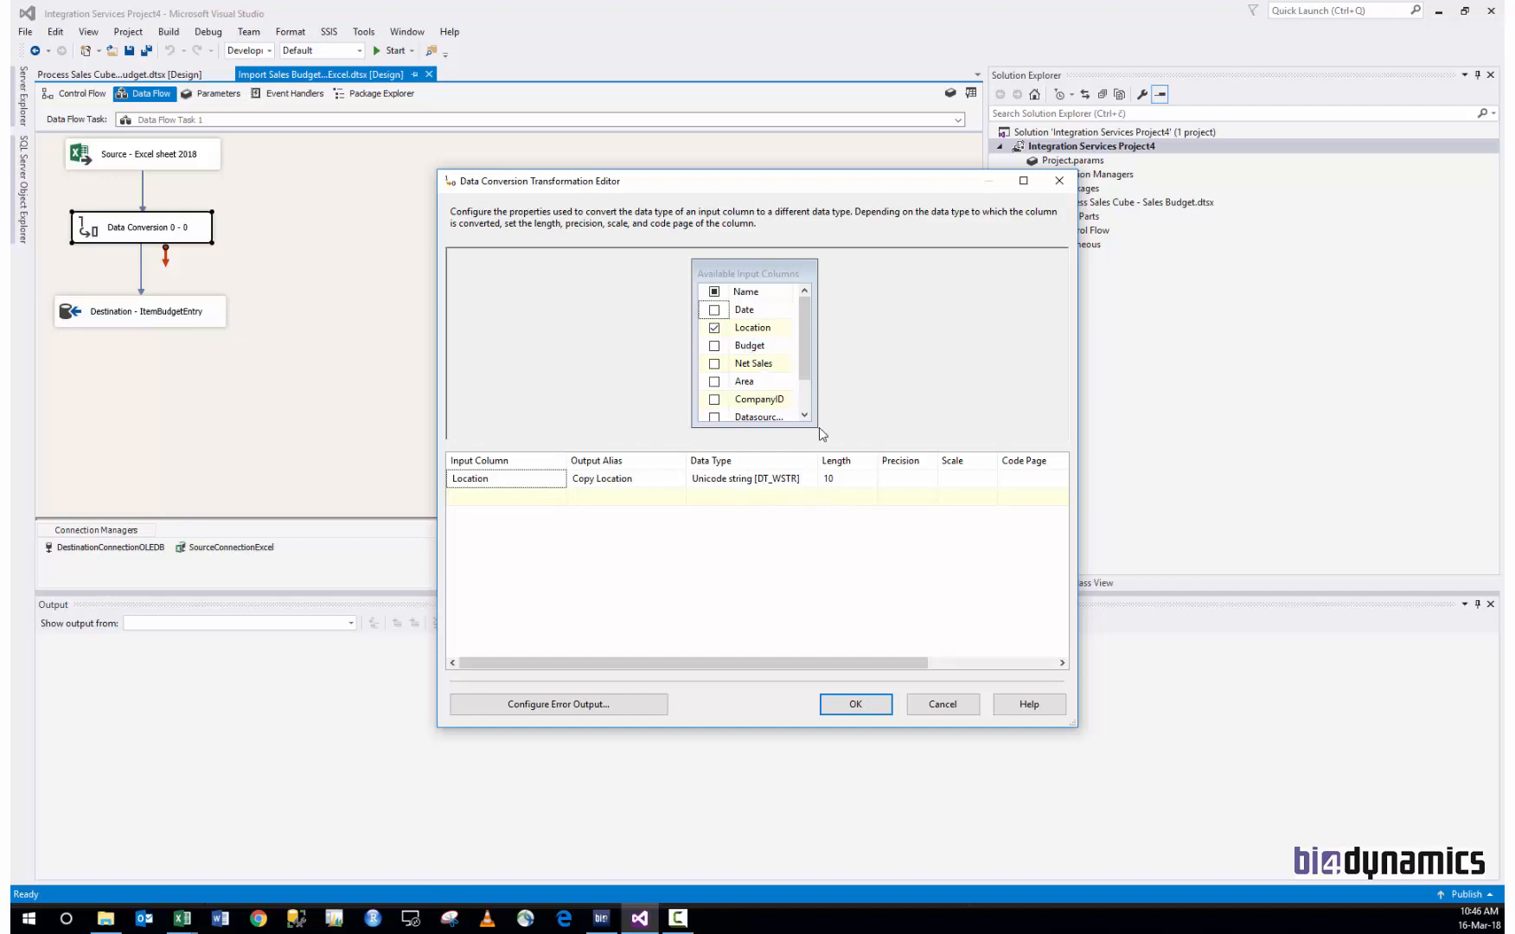
click(1058, 180)
click(189, 314)
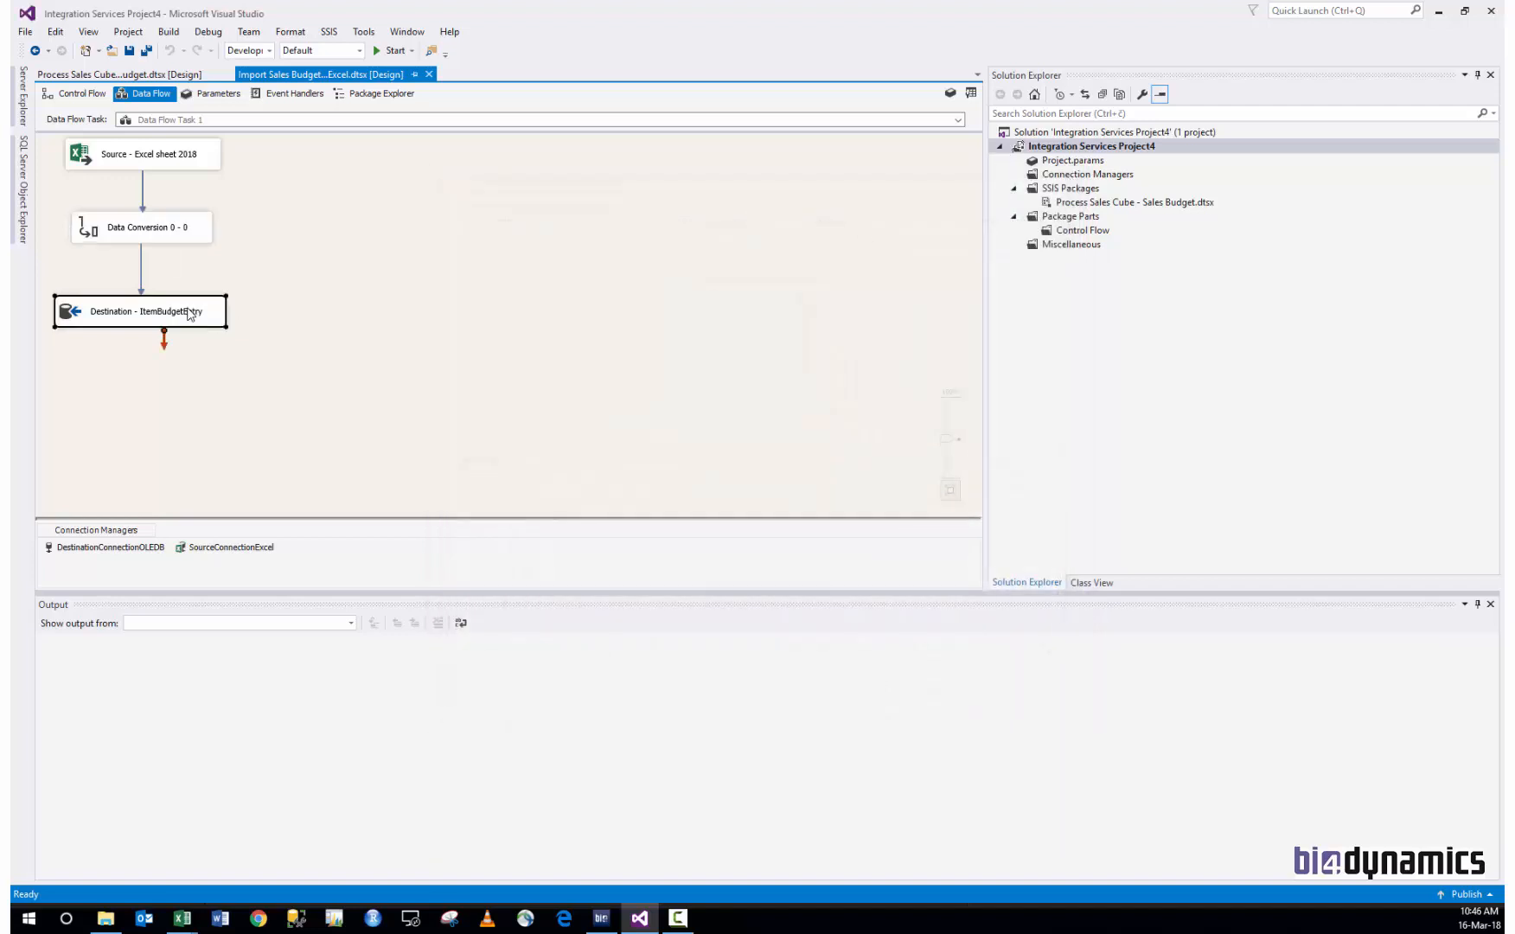
double_click(189, 314)
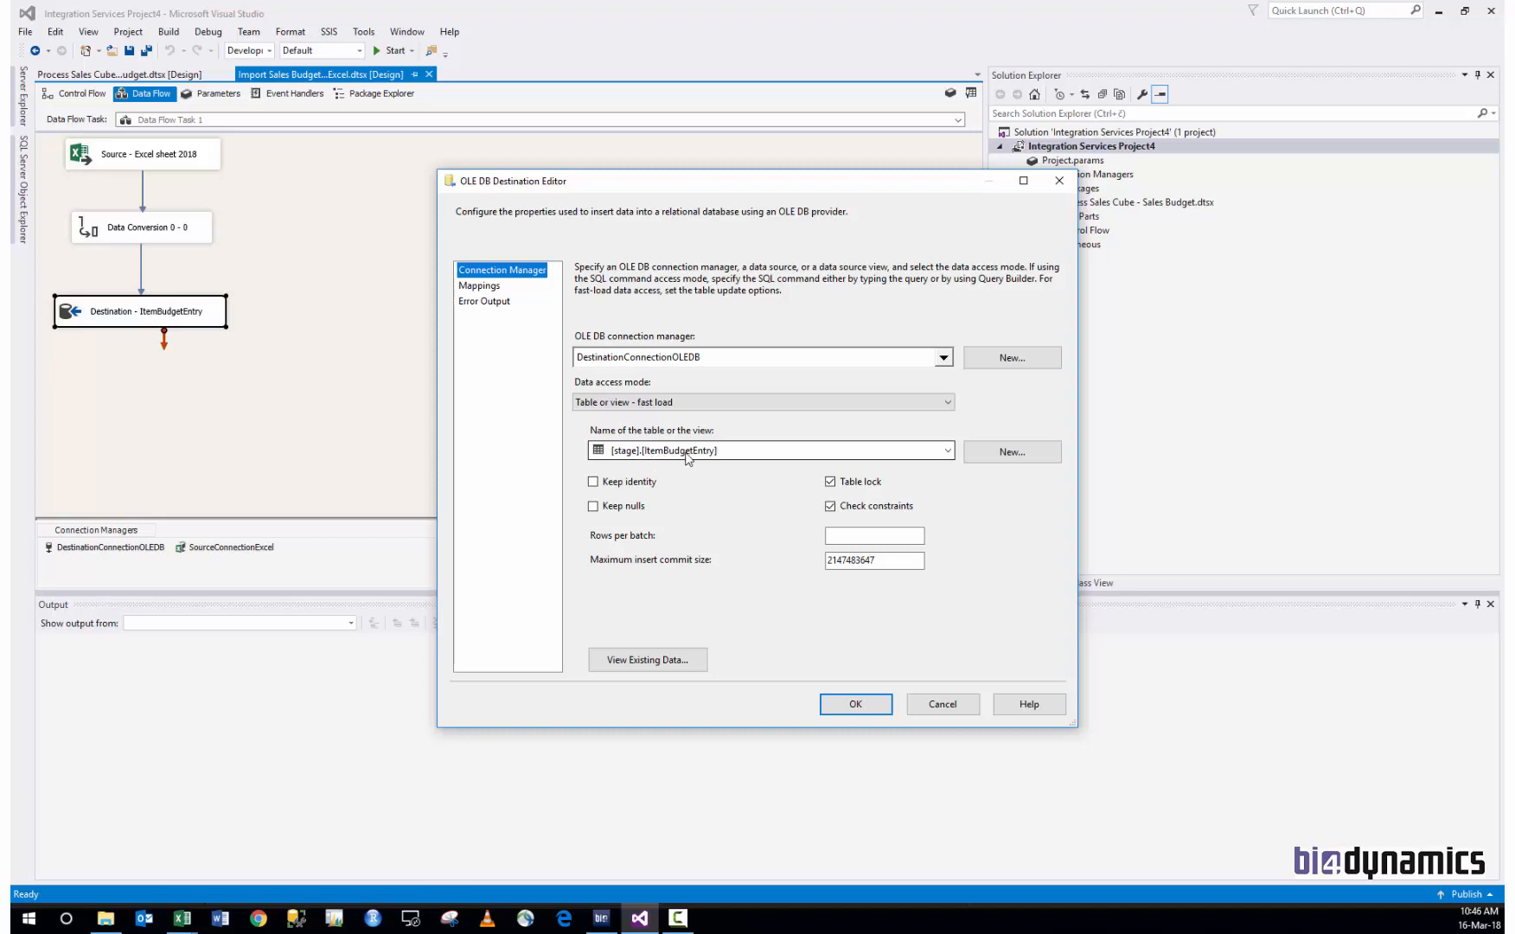
click(1058, 181)
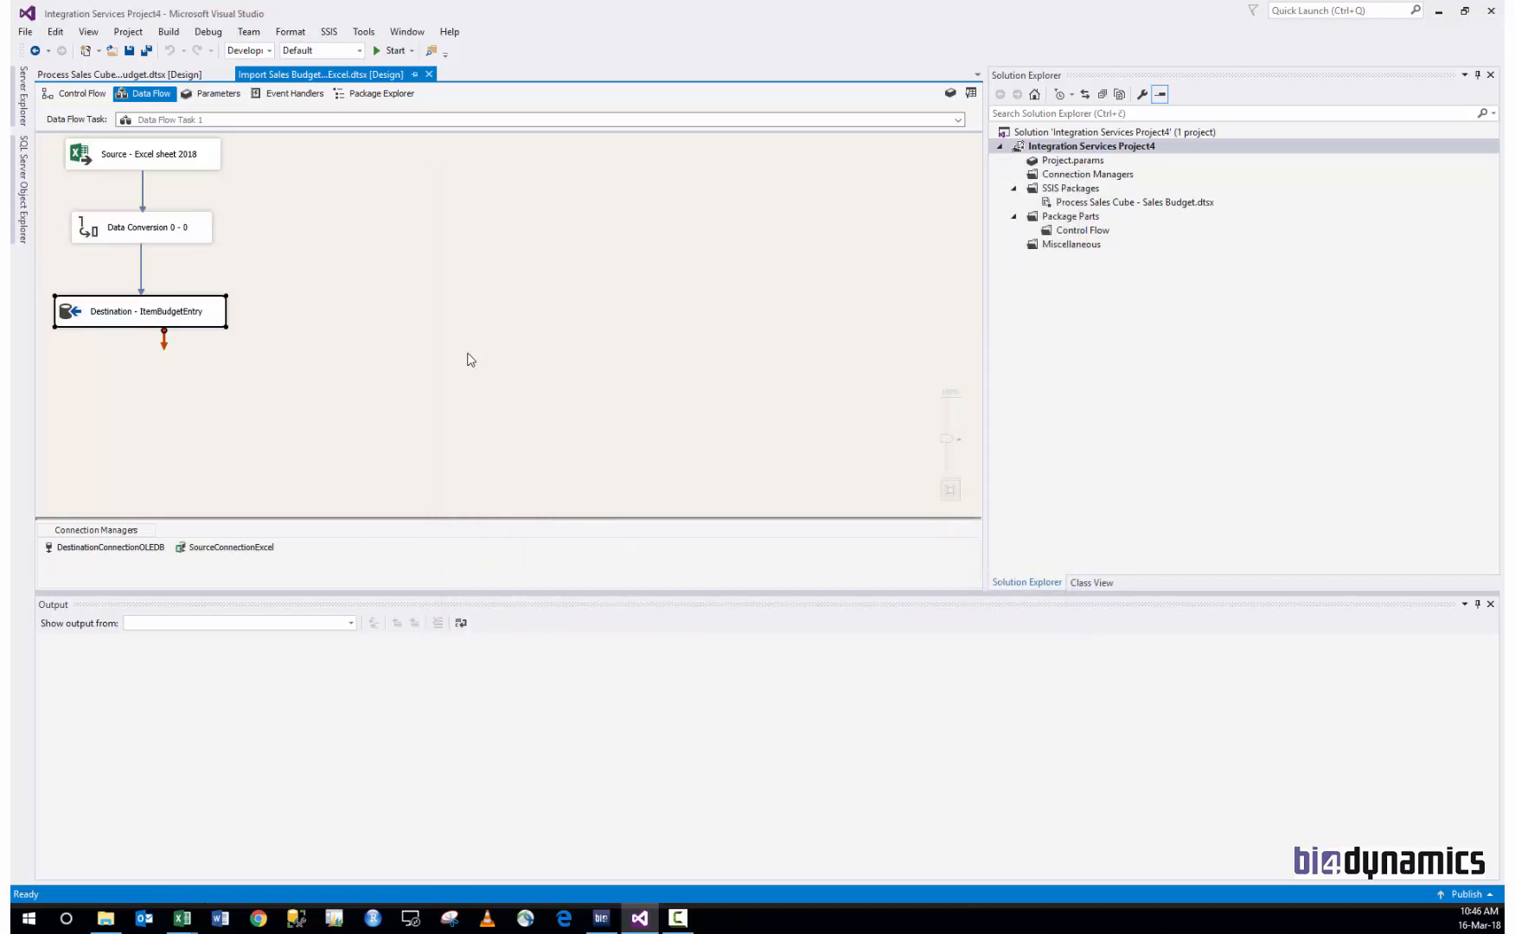
Step: Look at the package files in the Integration Services Project4 - Import Sales Budget folder in File Explorer
click(212, 93)
mouse_move(109, 923)
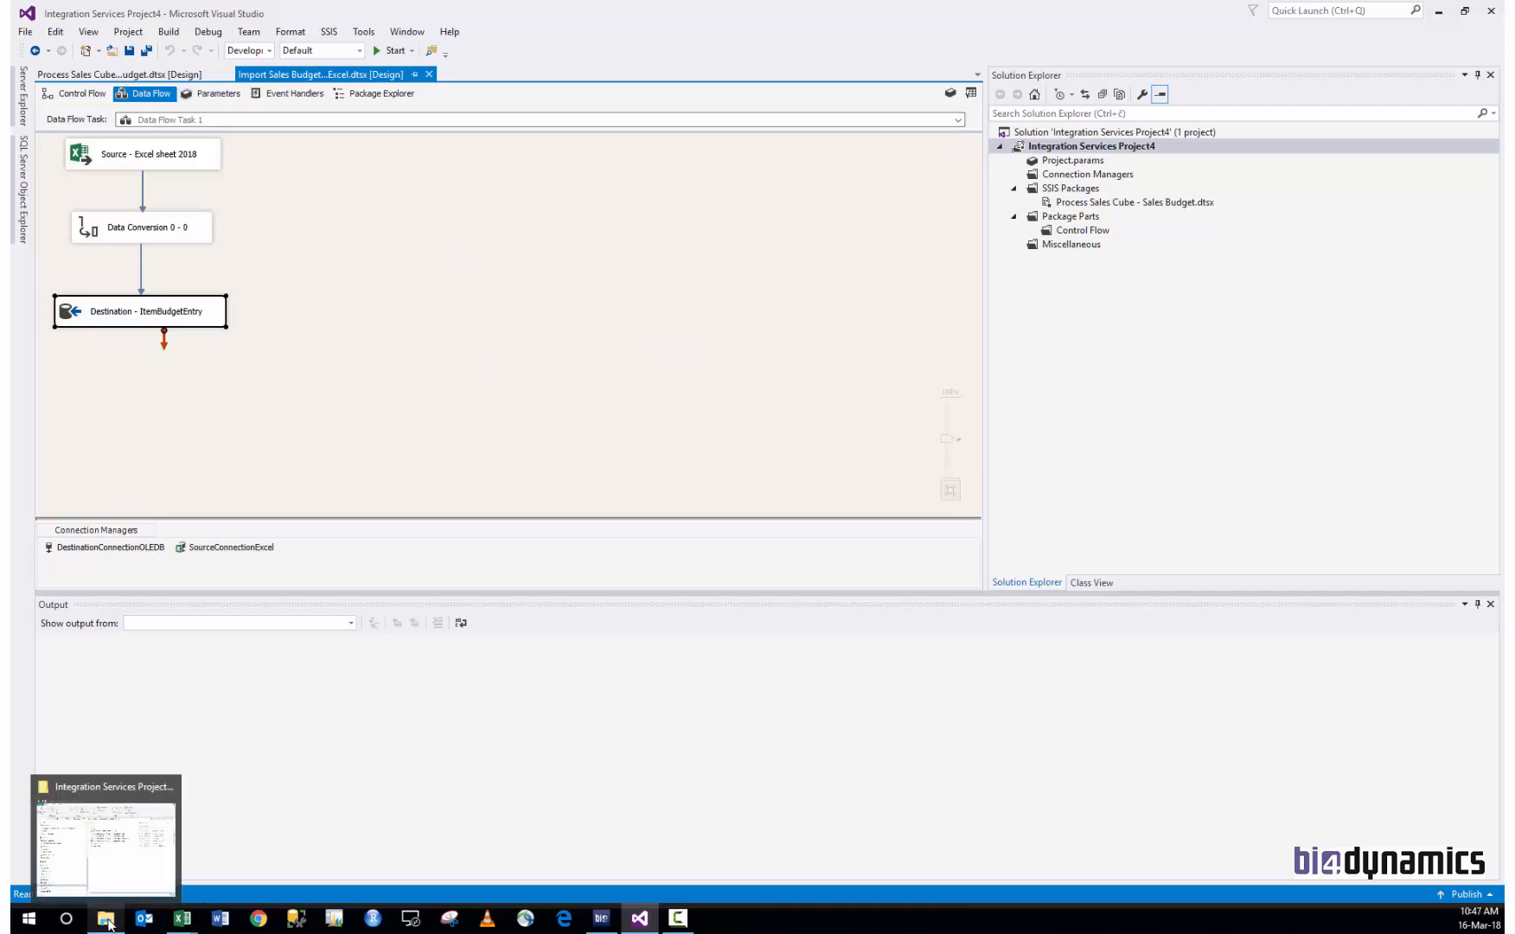
click(109, 923)
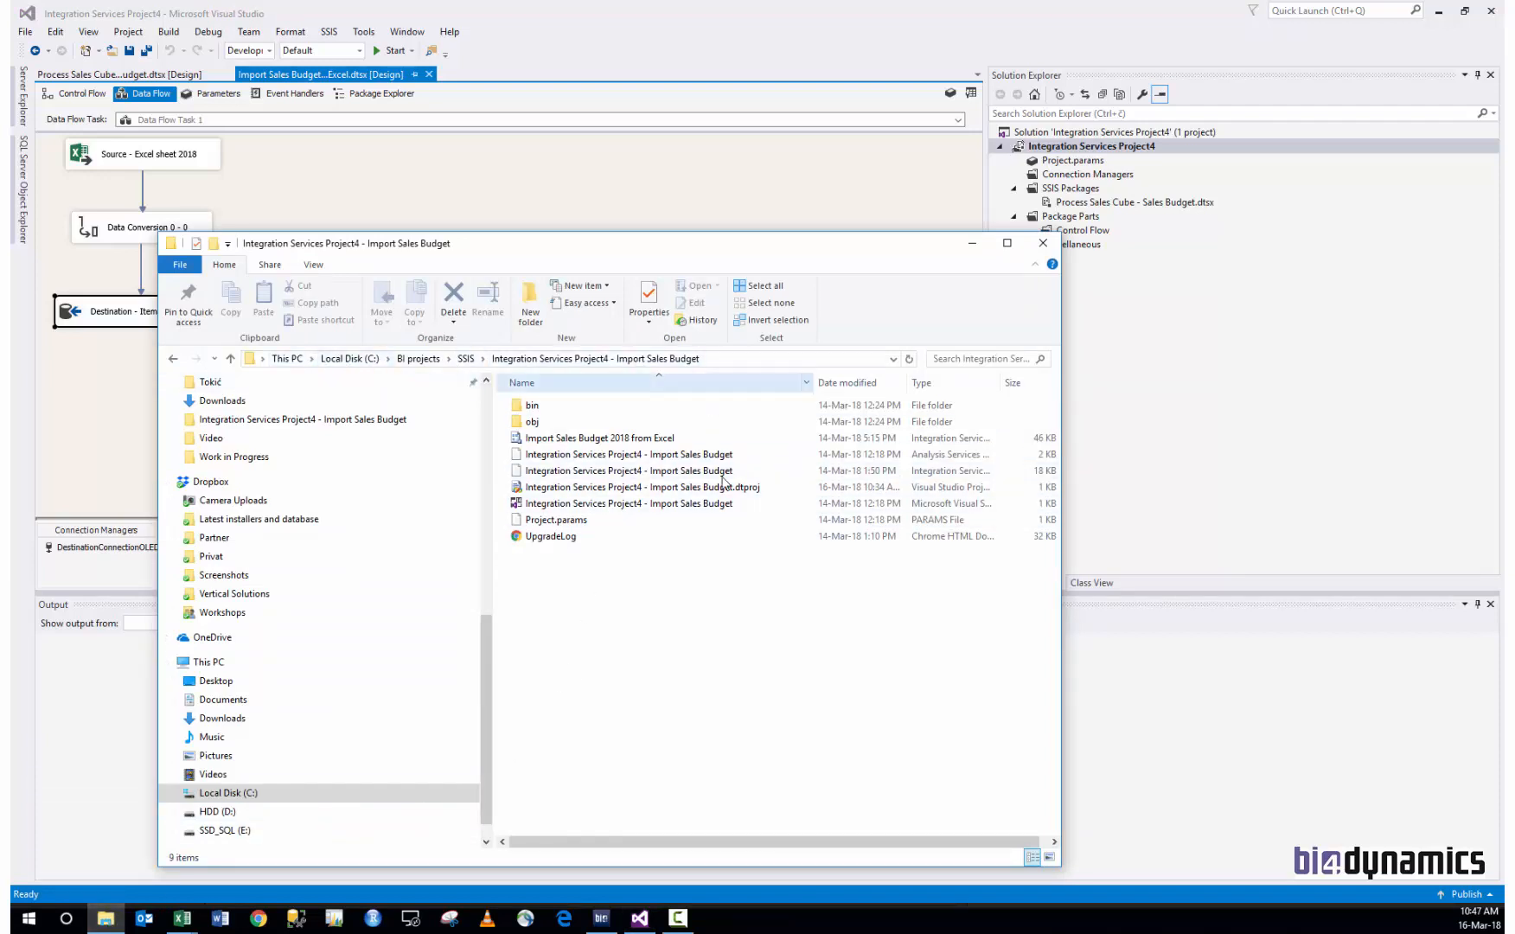
Step: Switch to BI4Dynamics, add an object group named SSIS Stage, and move it between DimDate and DimHelp
click(590, 918)
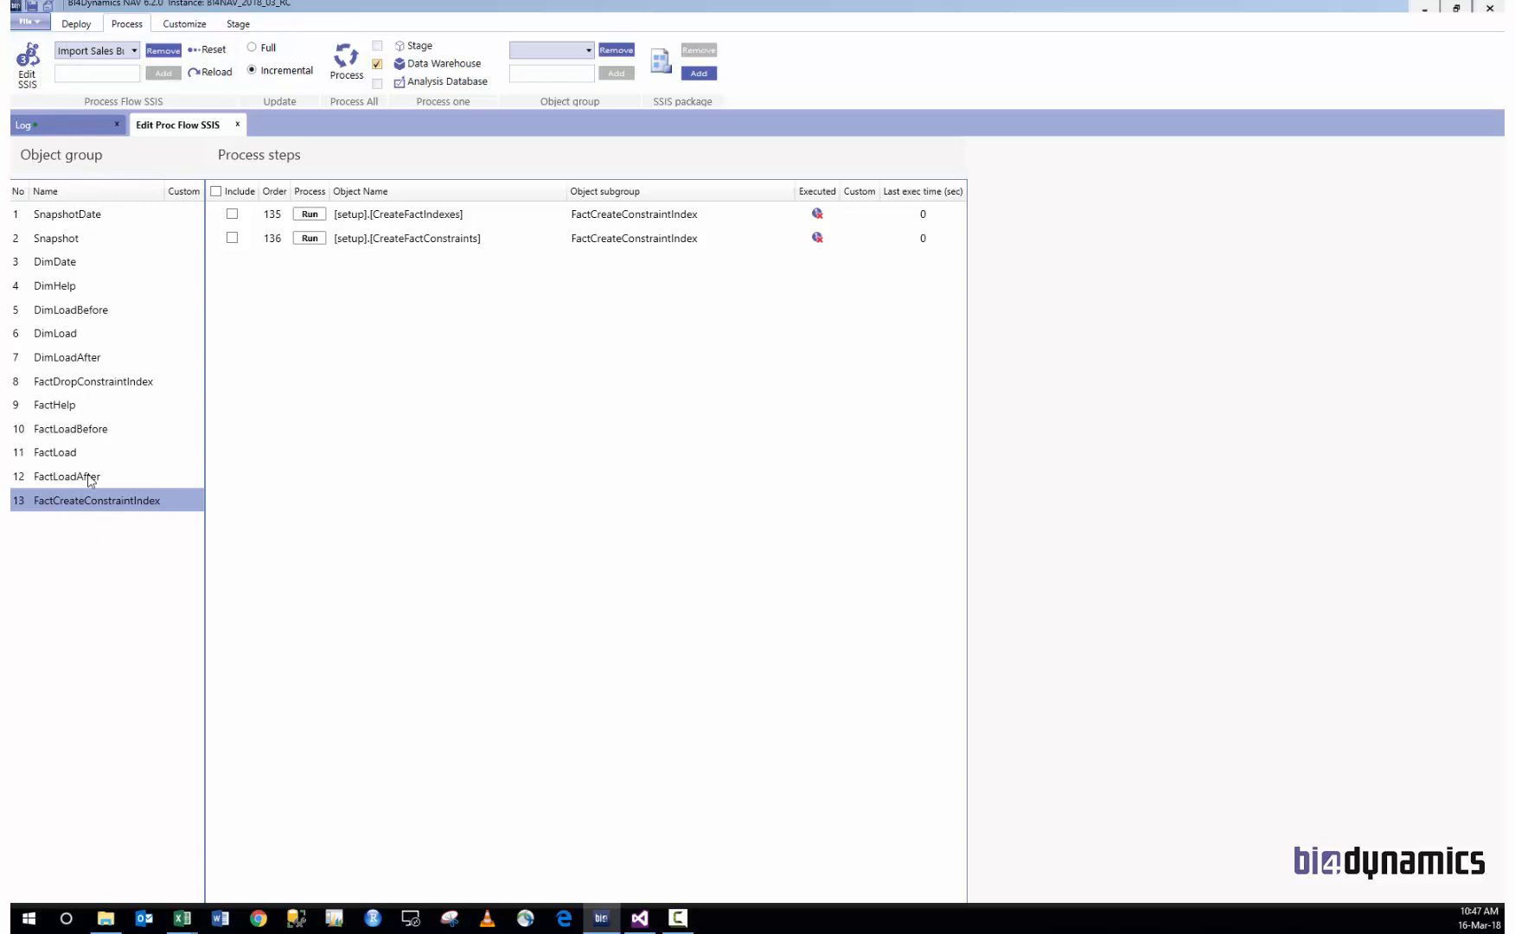
click(534, 72)
text(C)
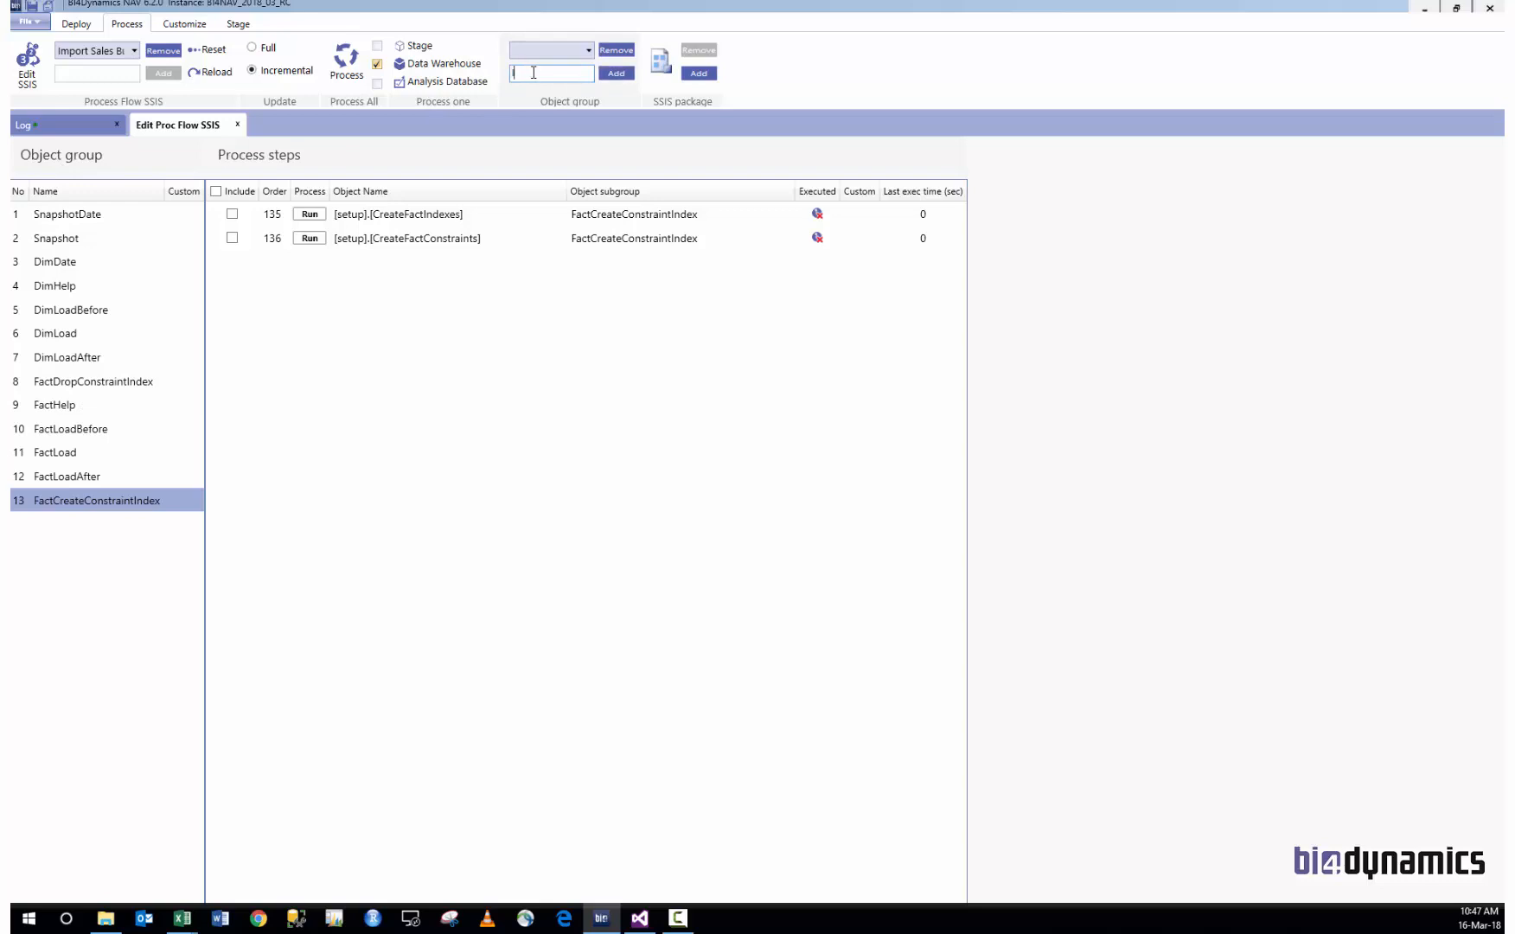
text(SSIS Stage)
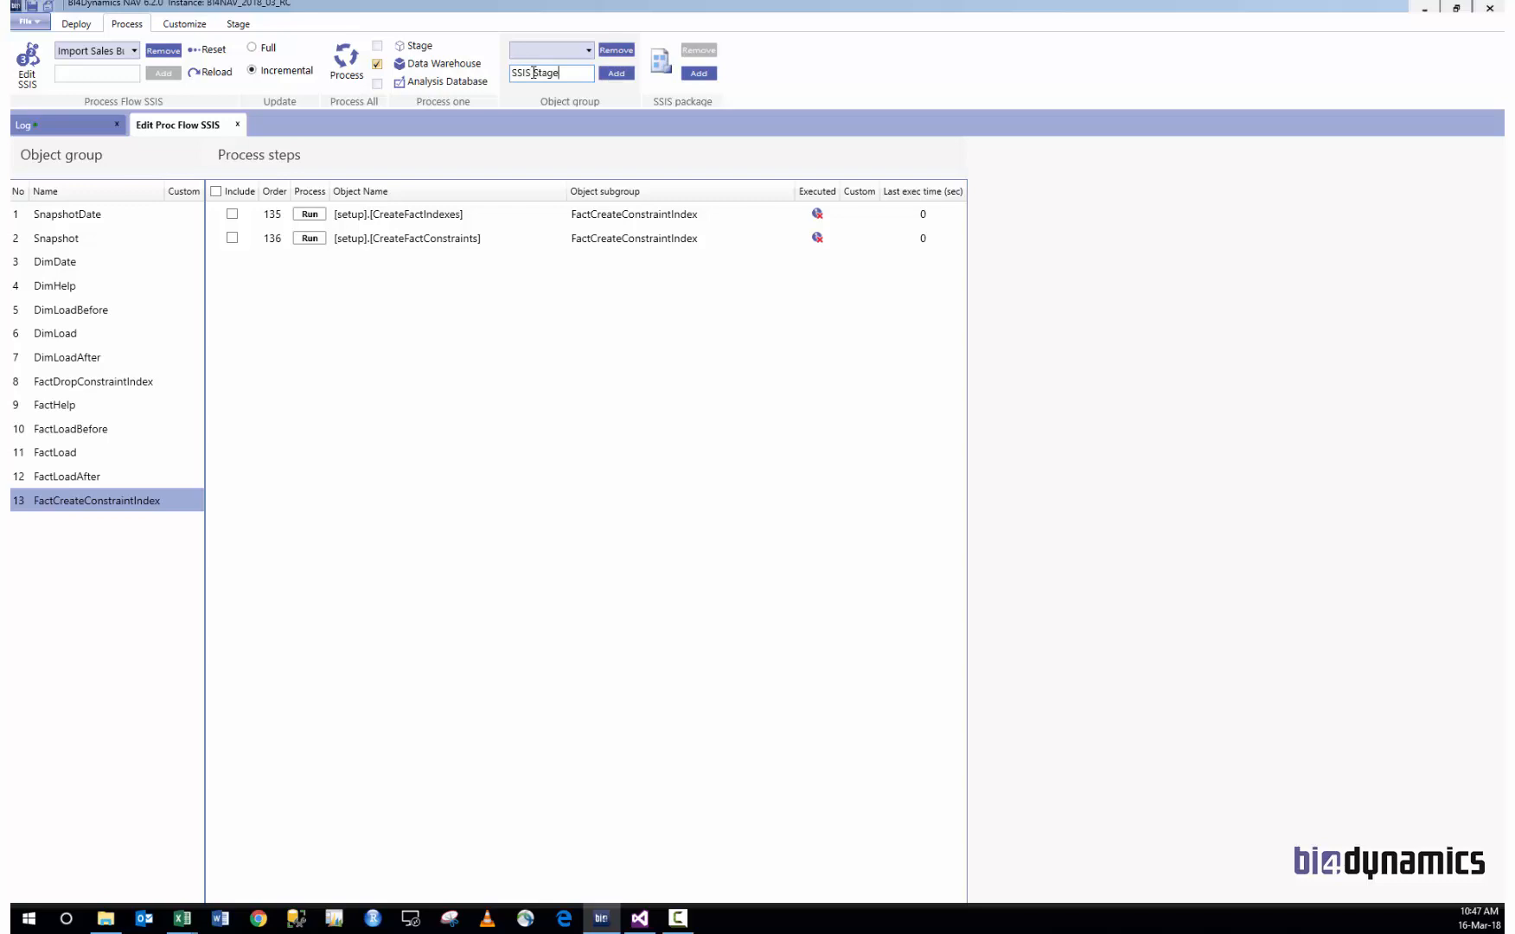
click(615, 73)
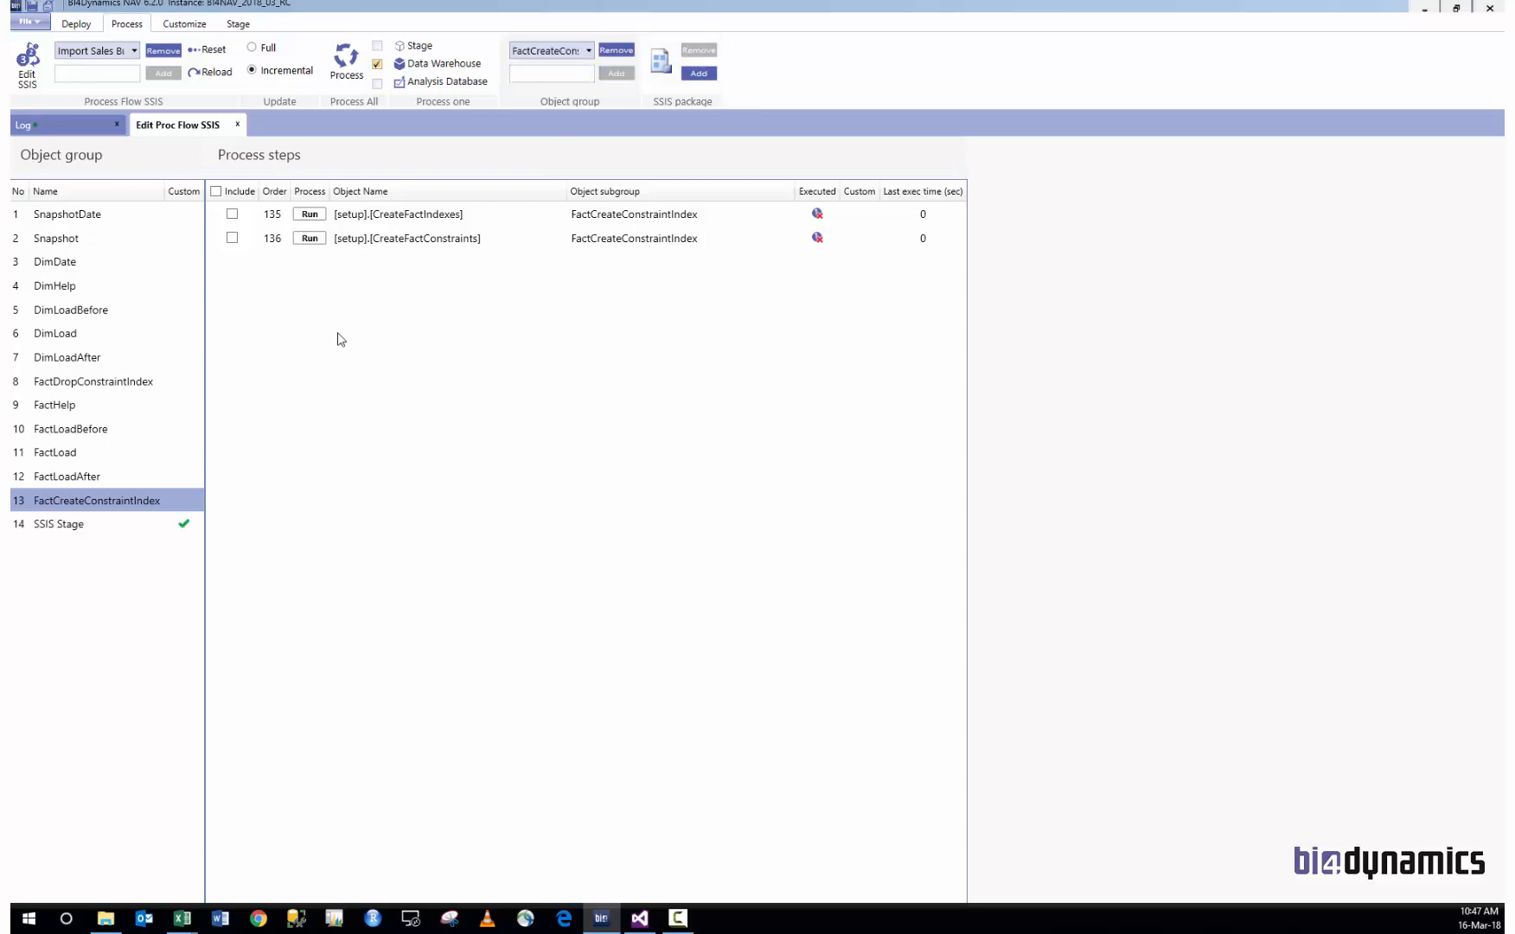
drag(67, 526, 75, 290)
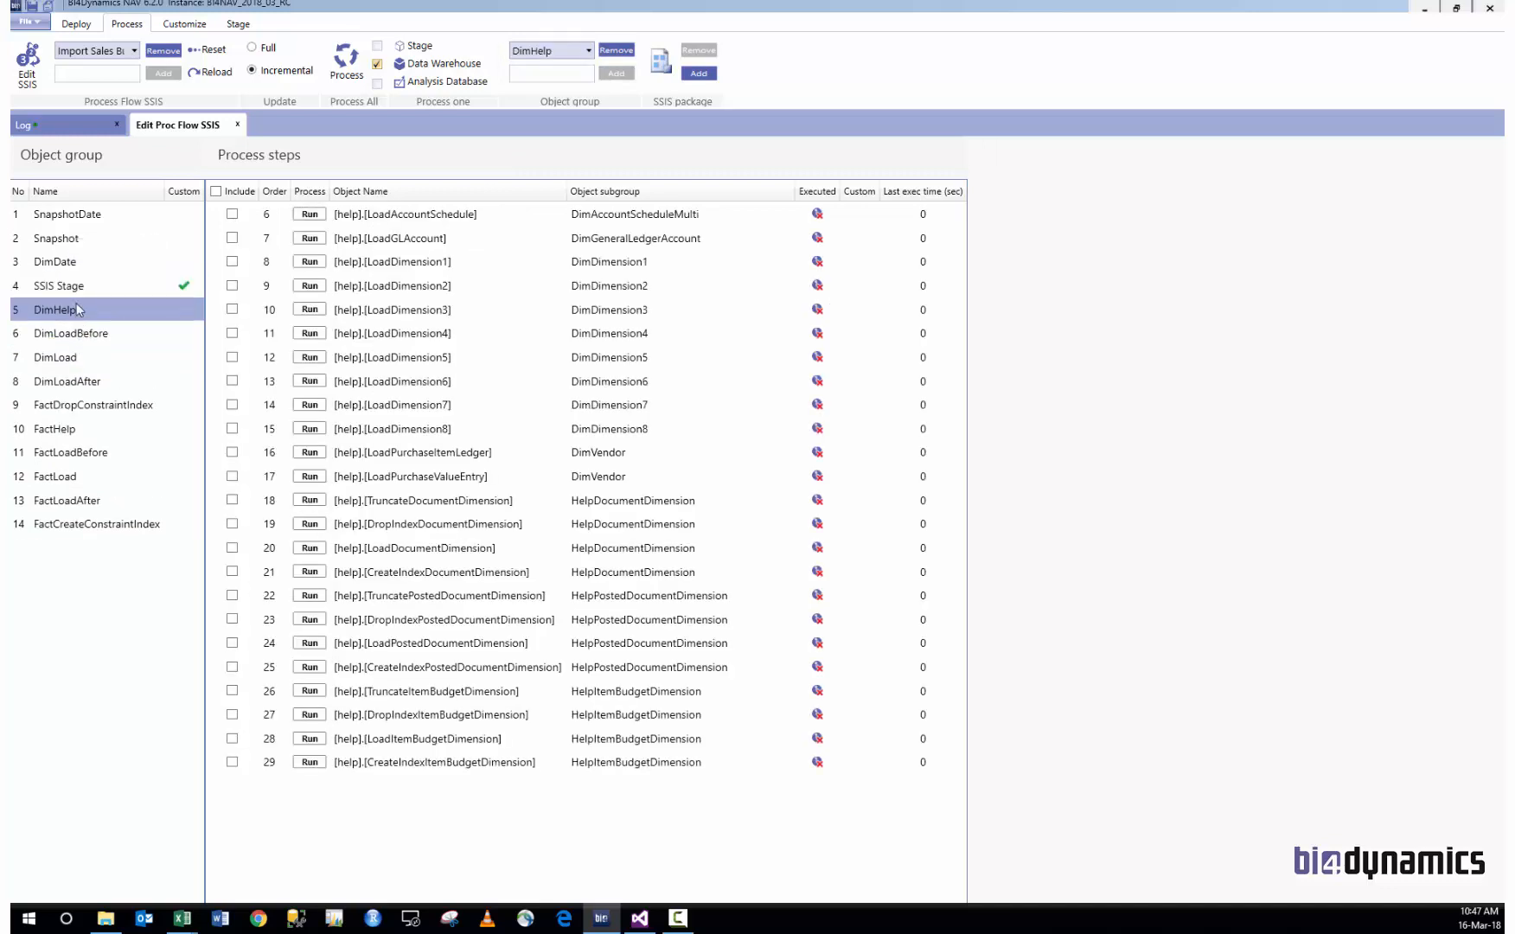
Step: Add the SSIS package Import Sales Budget 2018 from Excel to the SSIS Stage object group
click(80, 293)
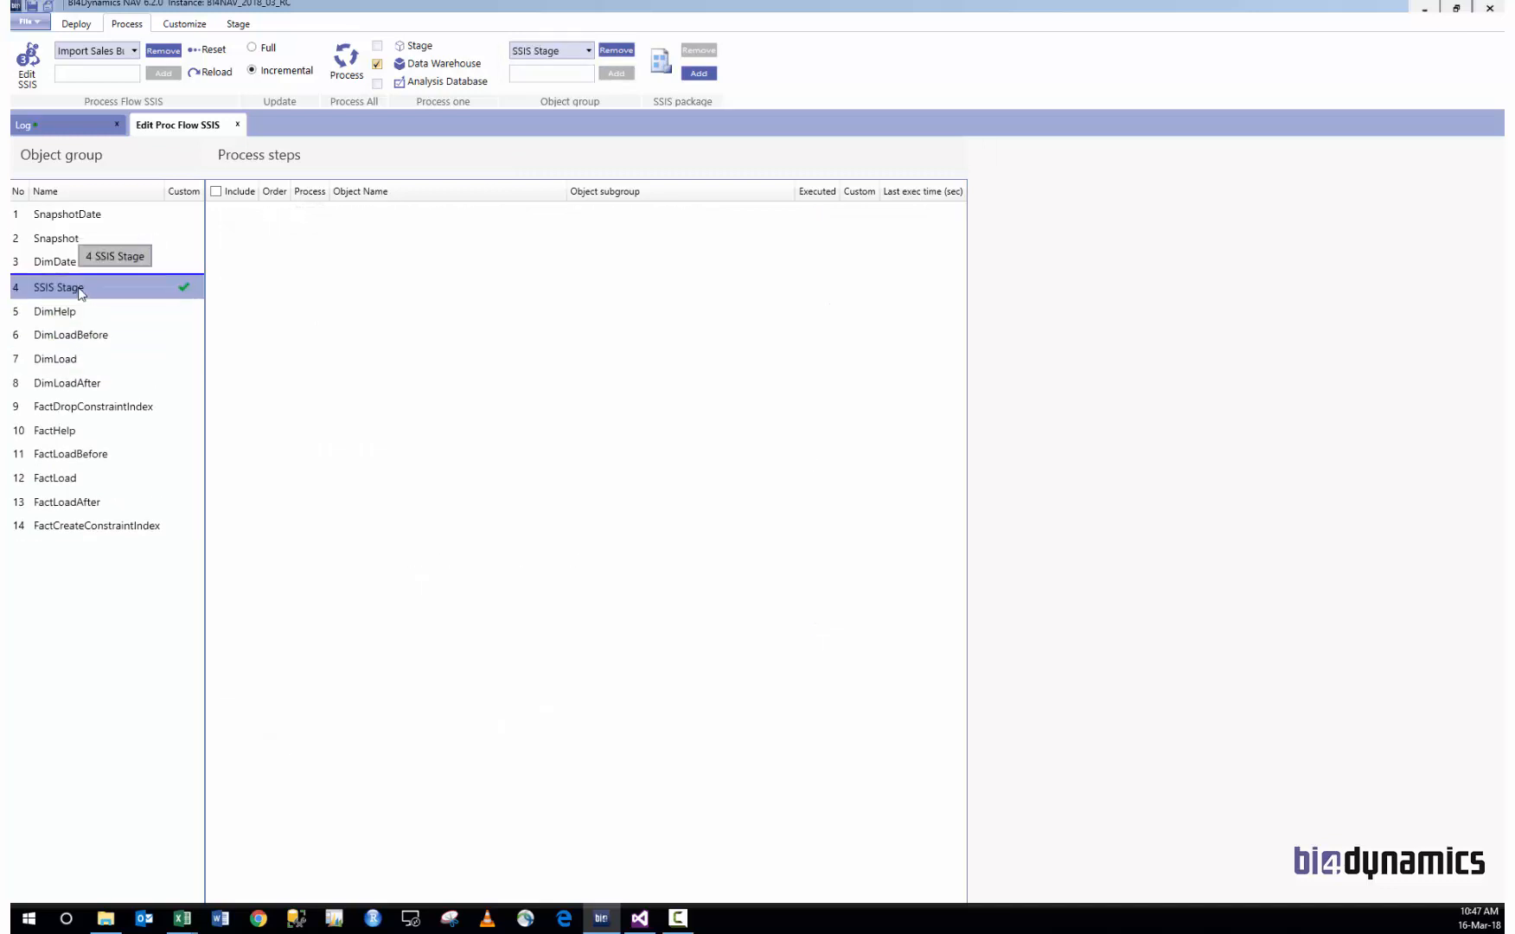
click(705, 73)
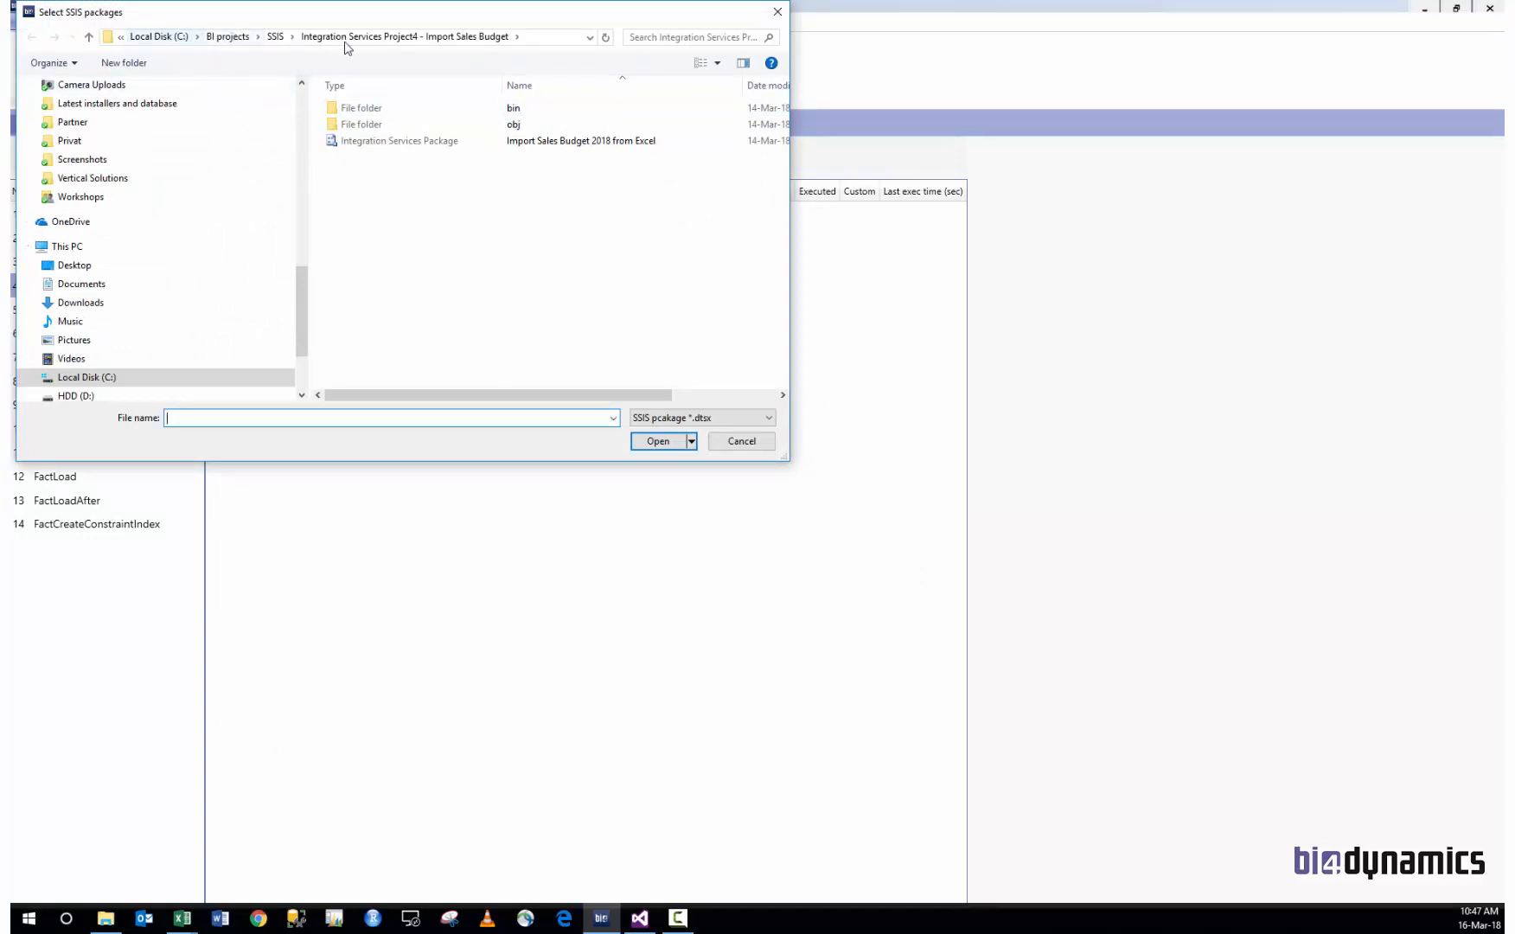
click(404, 142)
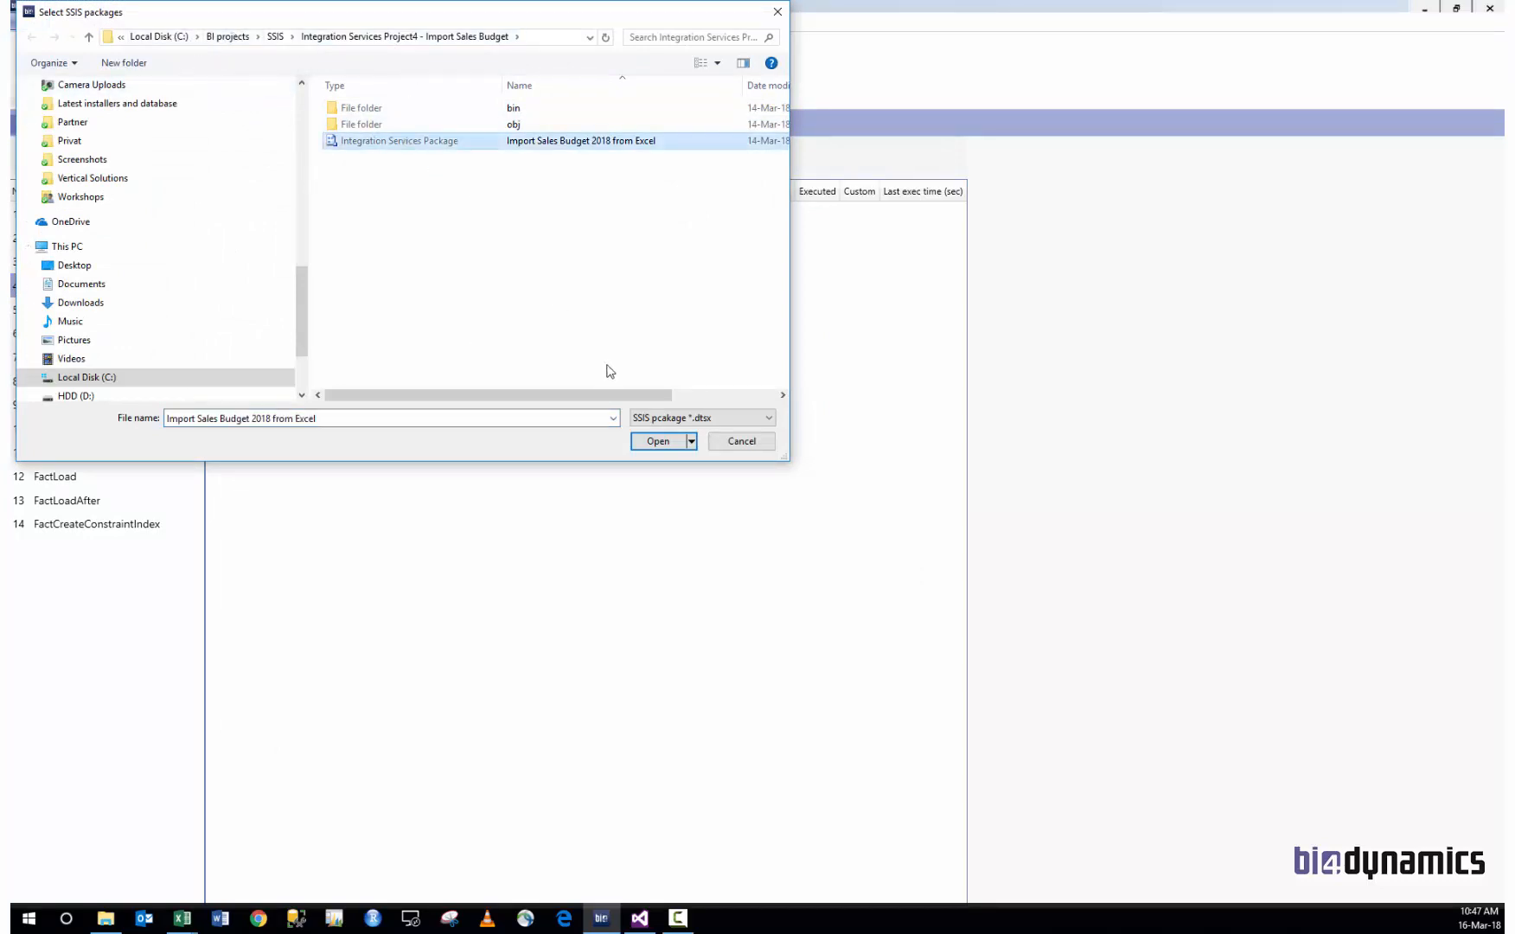
click(653, 442)
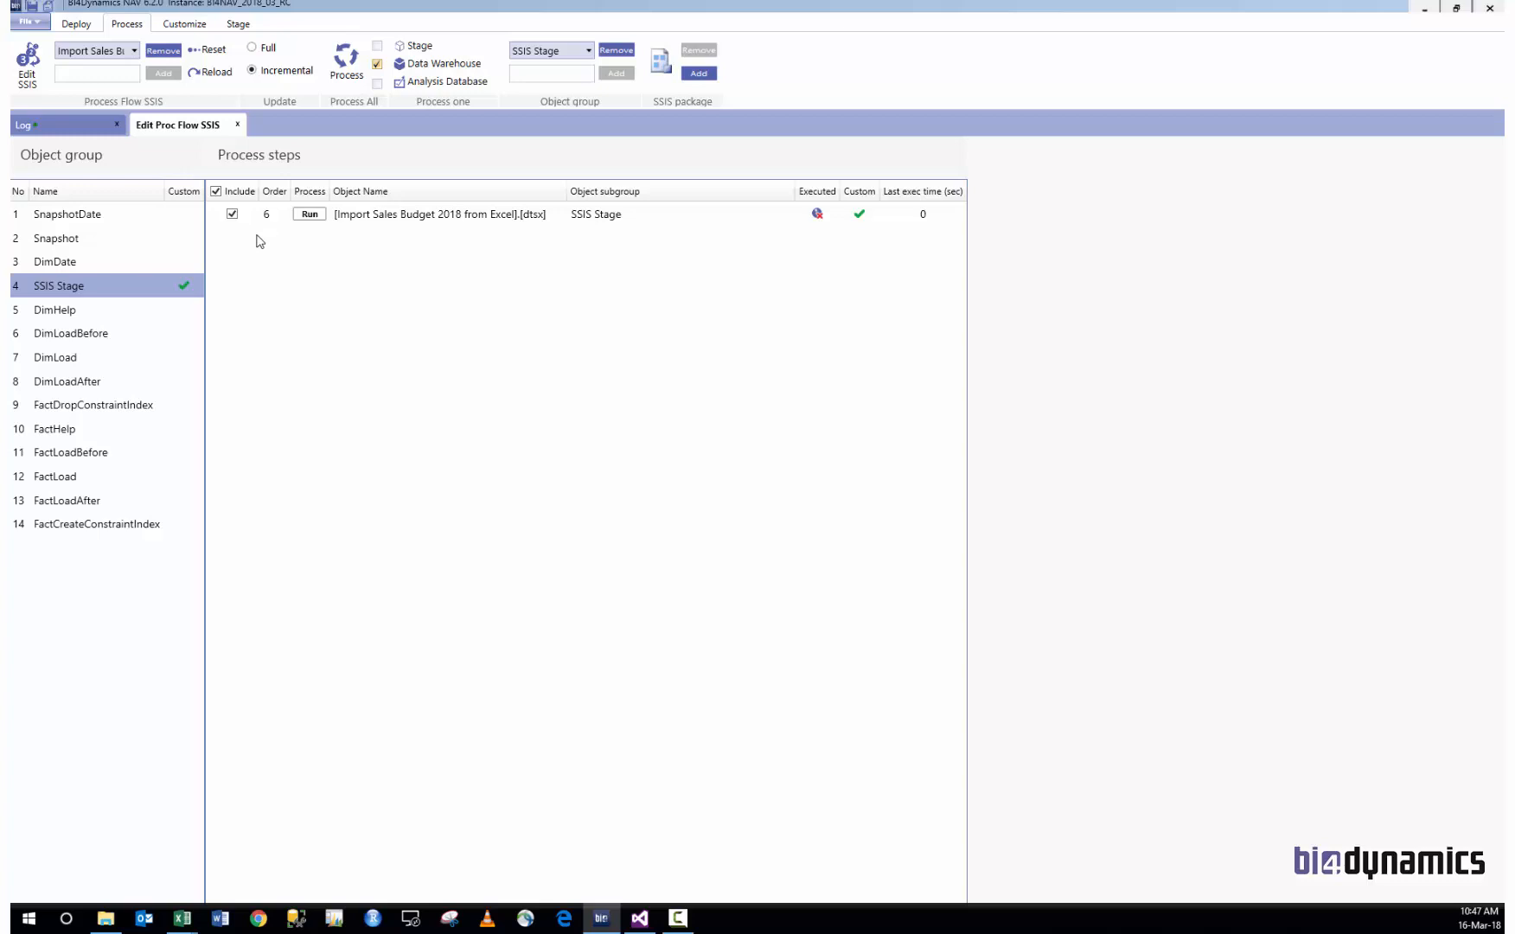
Step: Look in File Explorer at the package copy under 0 Setup, SSIS, Custom, Import Sales Budget 2018, and return to BI4Dynamics
click(106, 918)
click(553, 407)
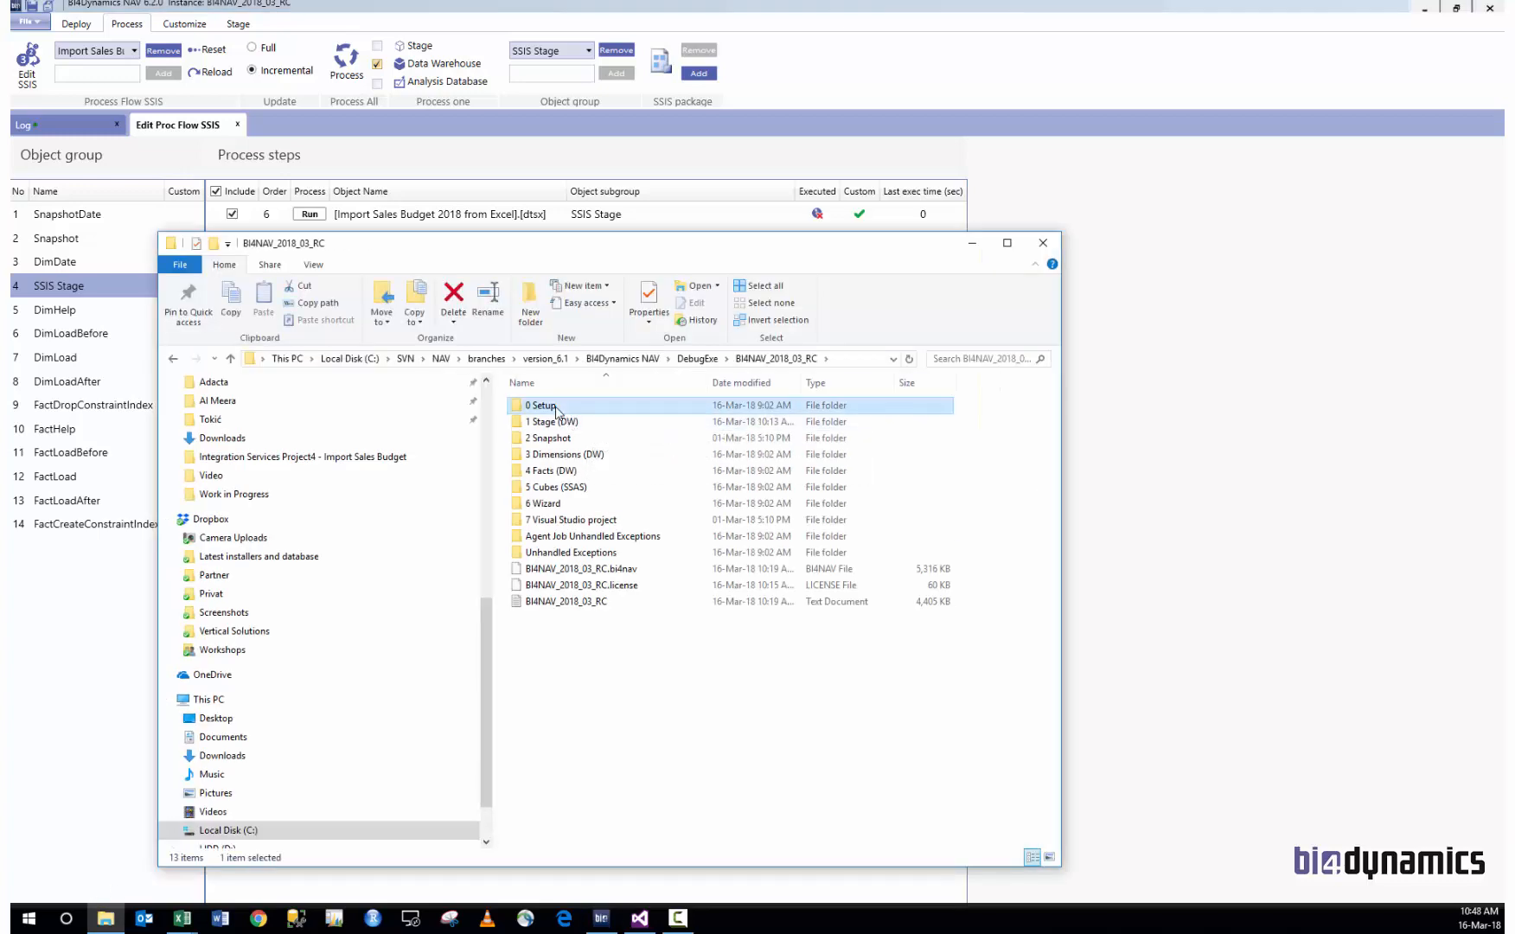
double_click(555, 406)
double_click(555, 437)
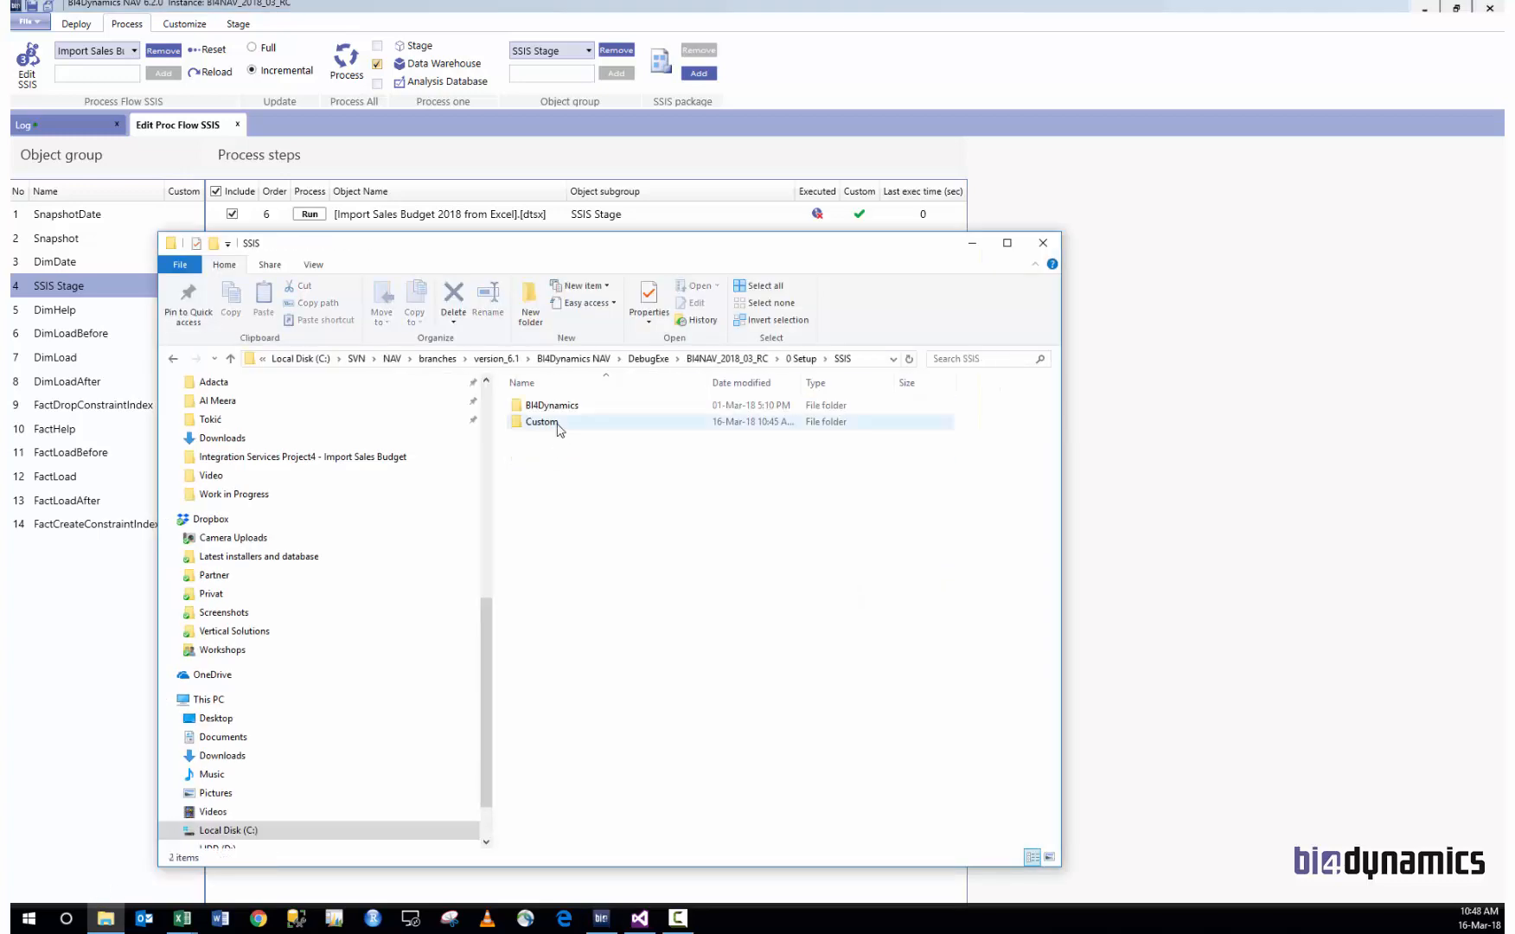
double_click(557, 423)
double_click(562, 406)
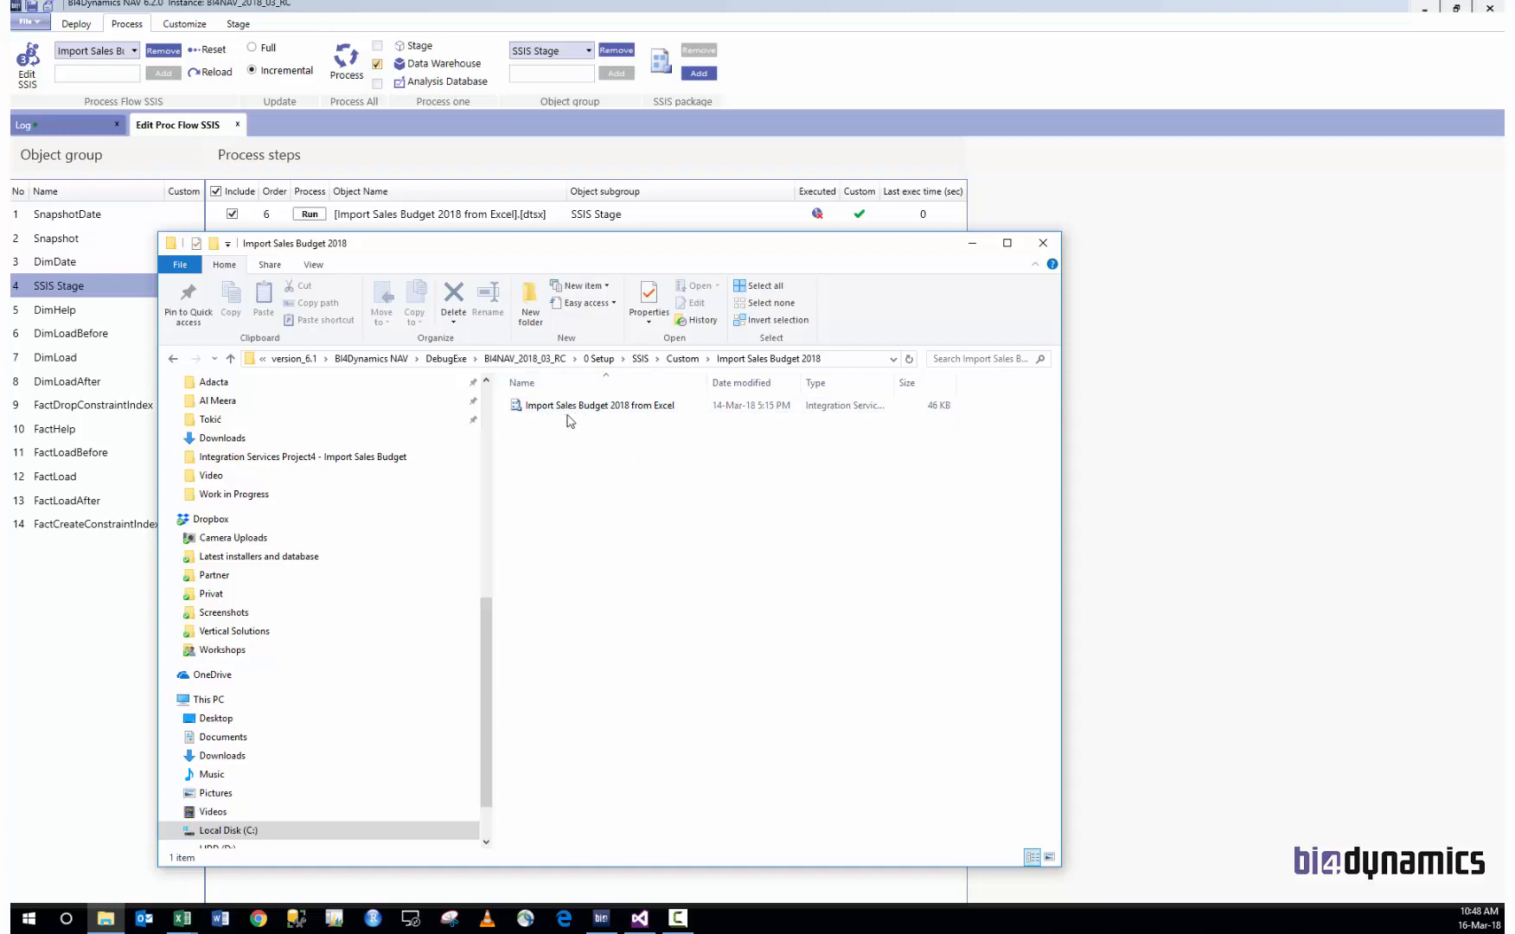
click(1155, 454)
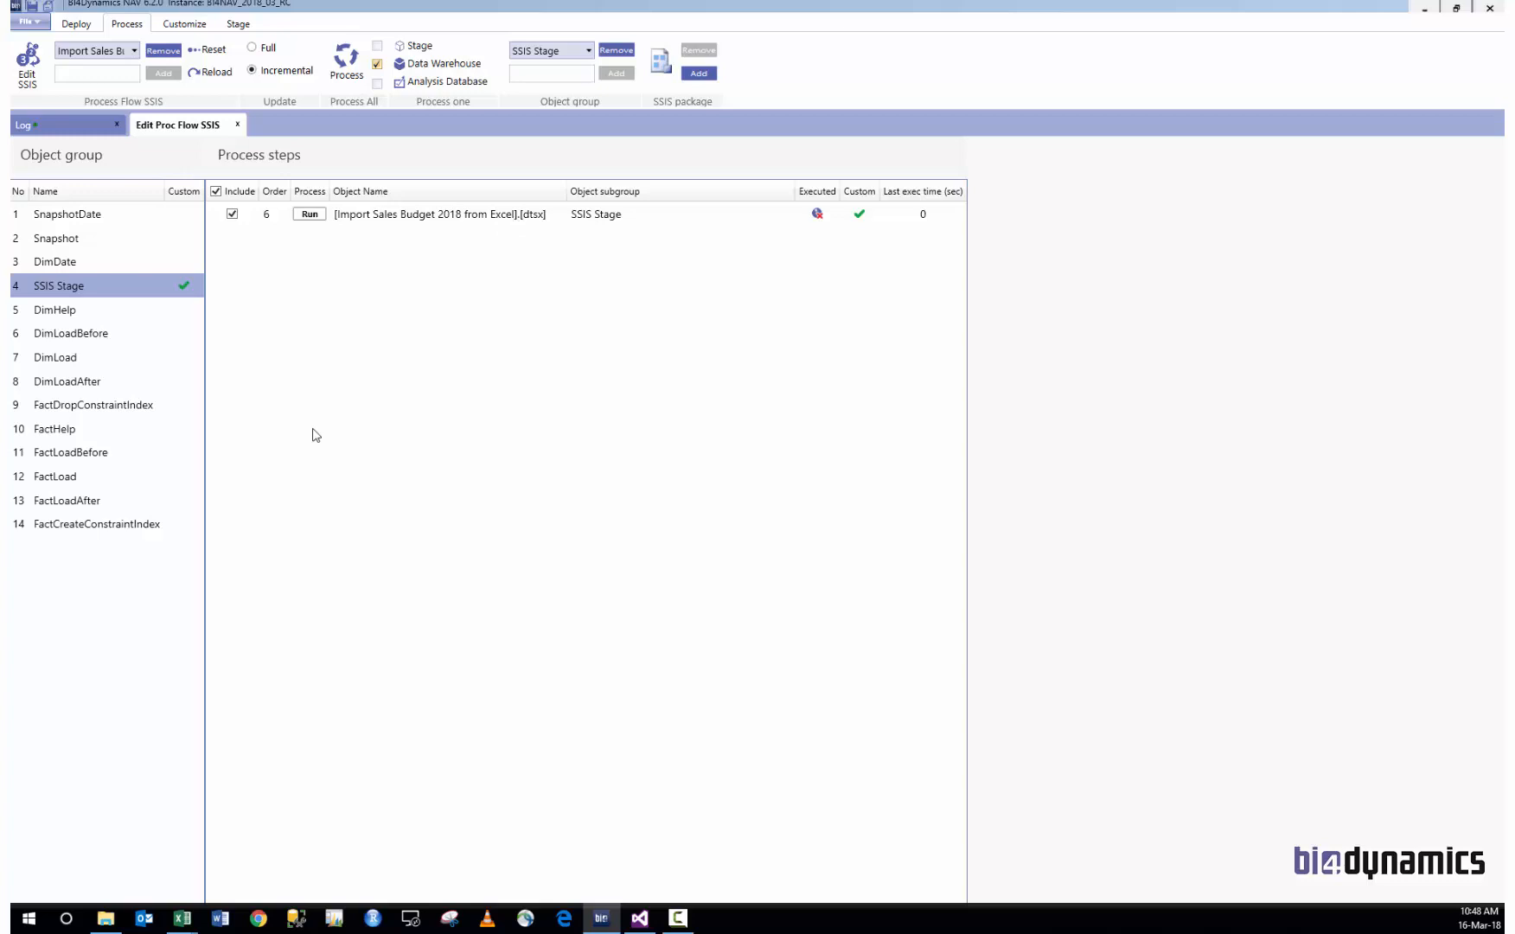
Step: Include the TruncateSalesBudget and LoadSalesBudget process steps of the FactLoad object group
click(72, 479)
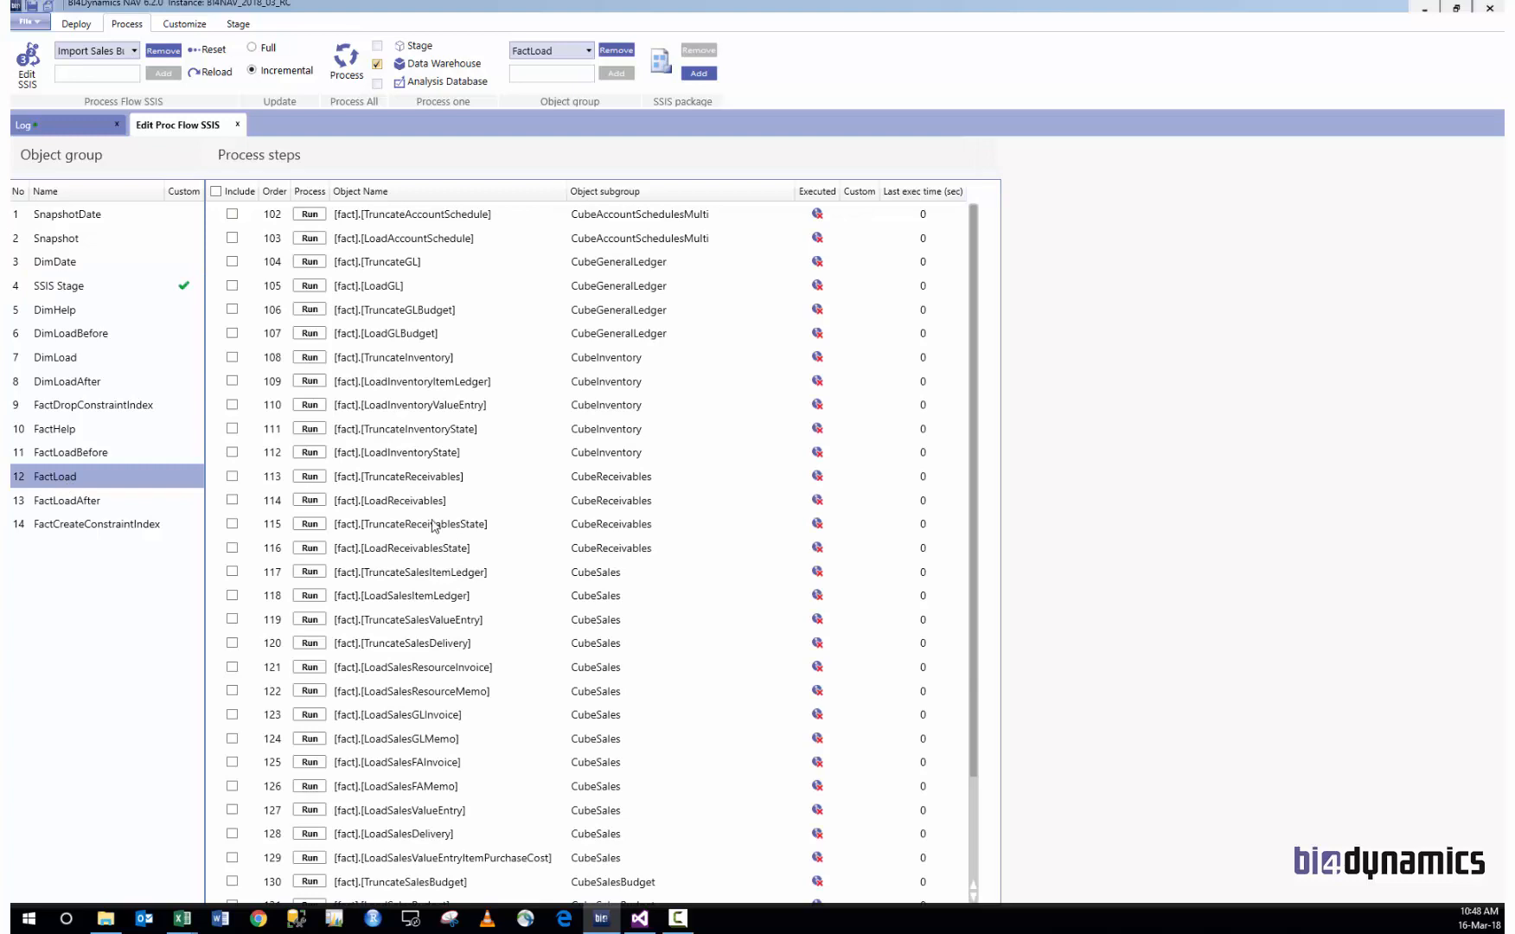
scroll(470, 546, down, 2)
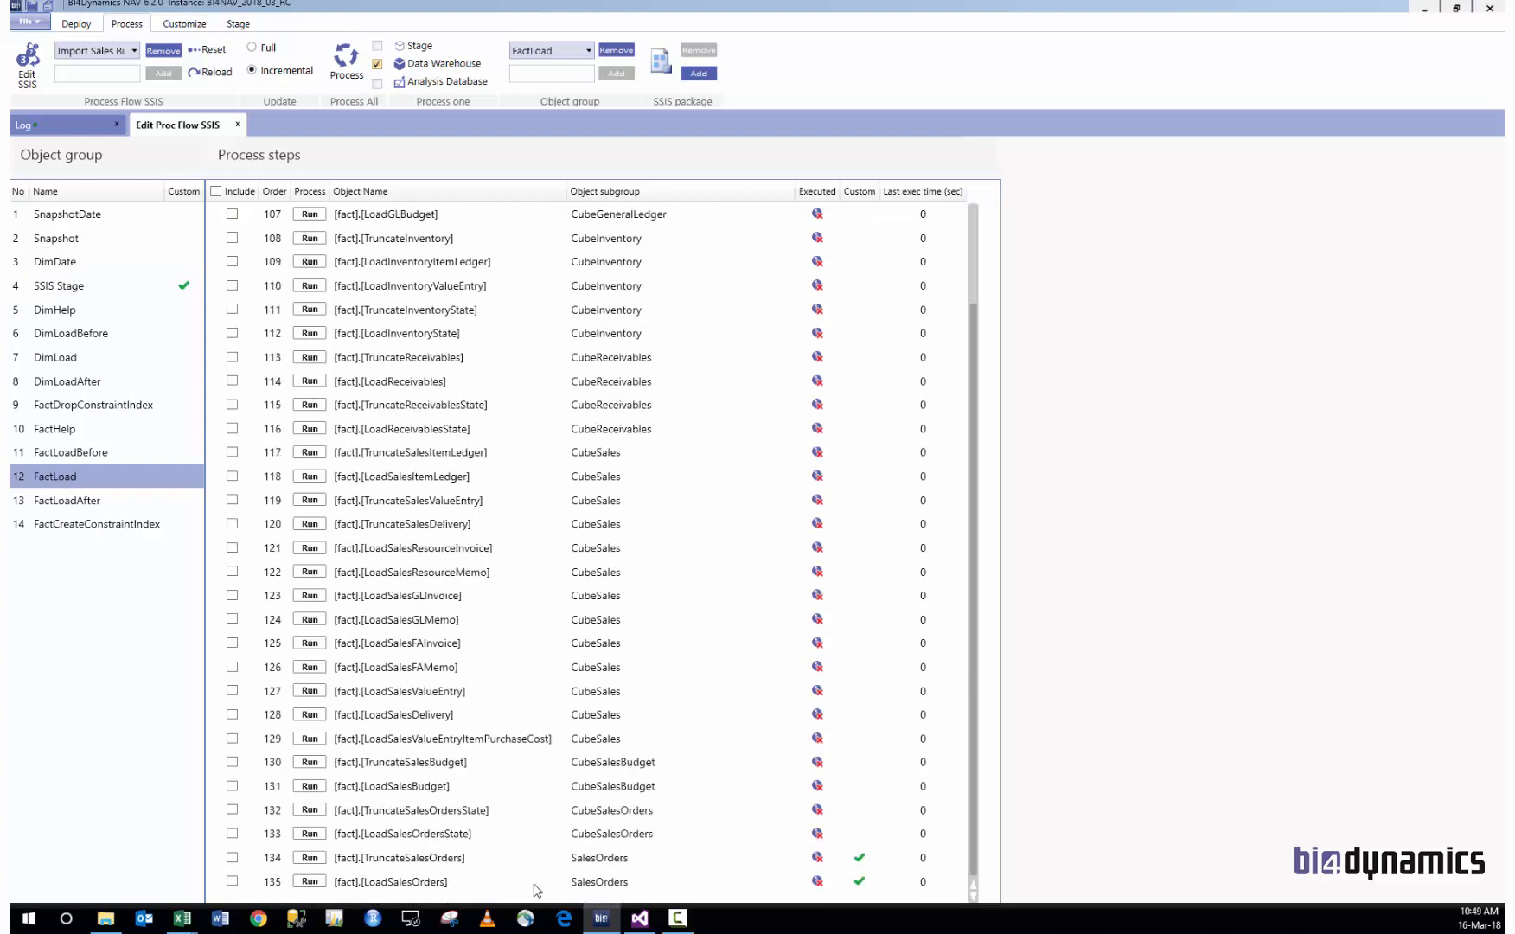
click(433, 768)
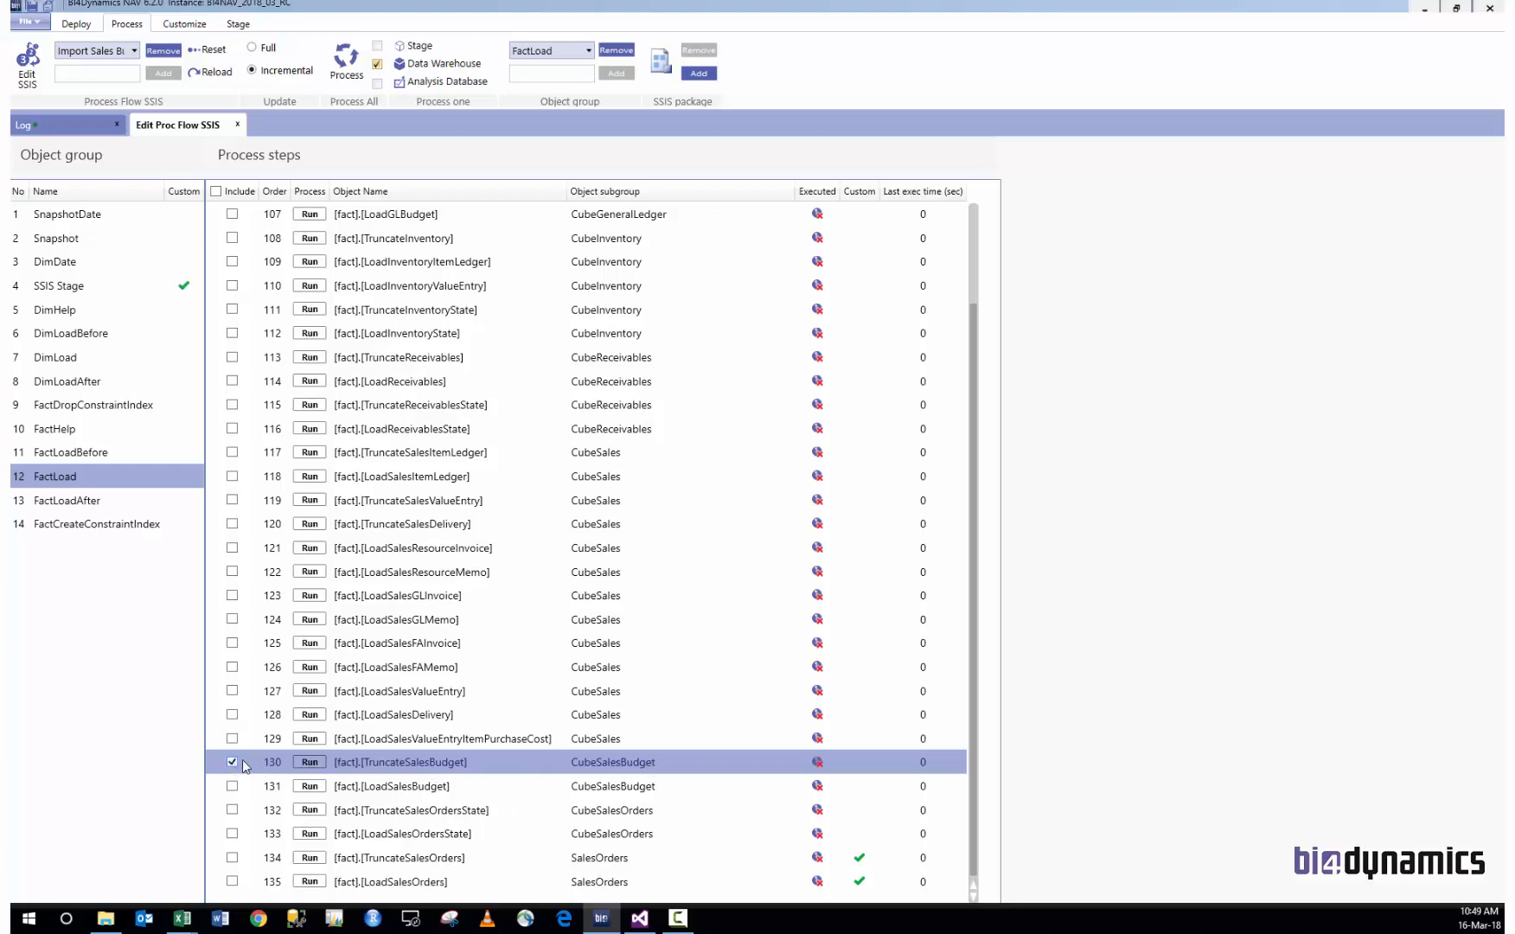
click(417, 790)
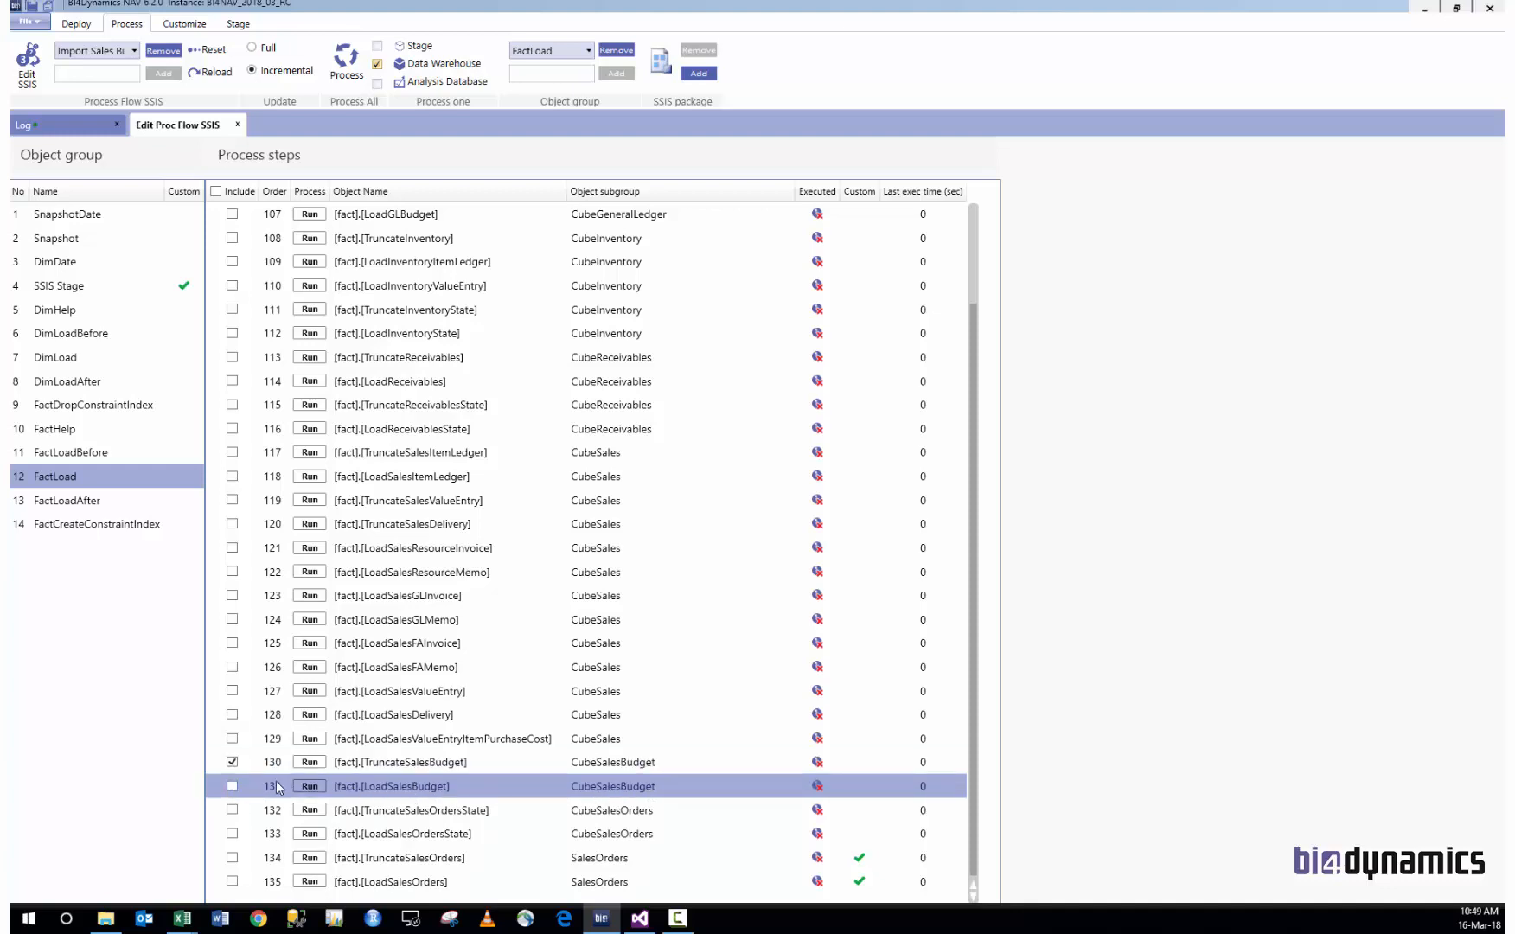
click(232, 786)
Step: Switch to Visual Studio and inspect the processing settings of the Sales Analysis Budget task in the Process Sales Cube package
mouse_move(640, 918)
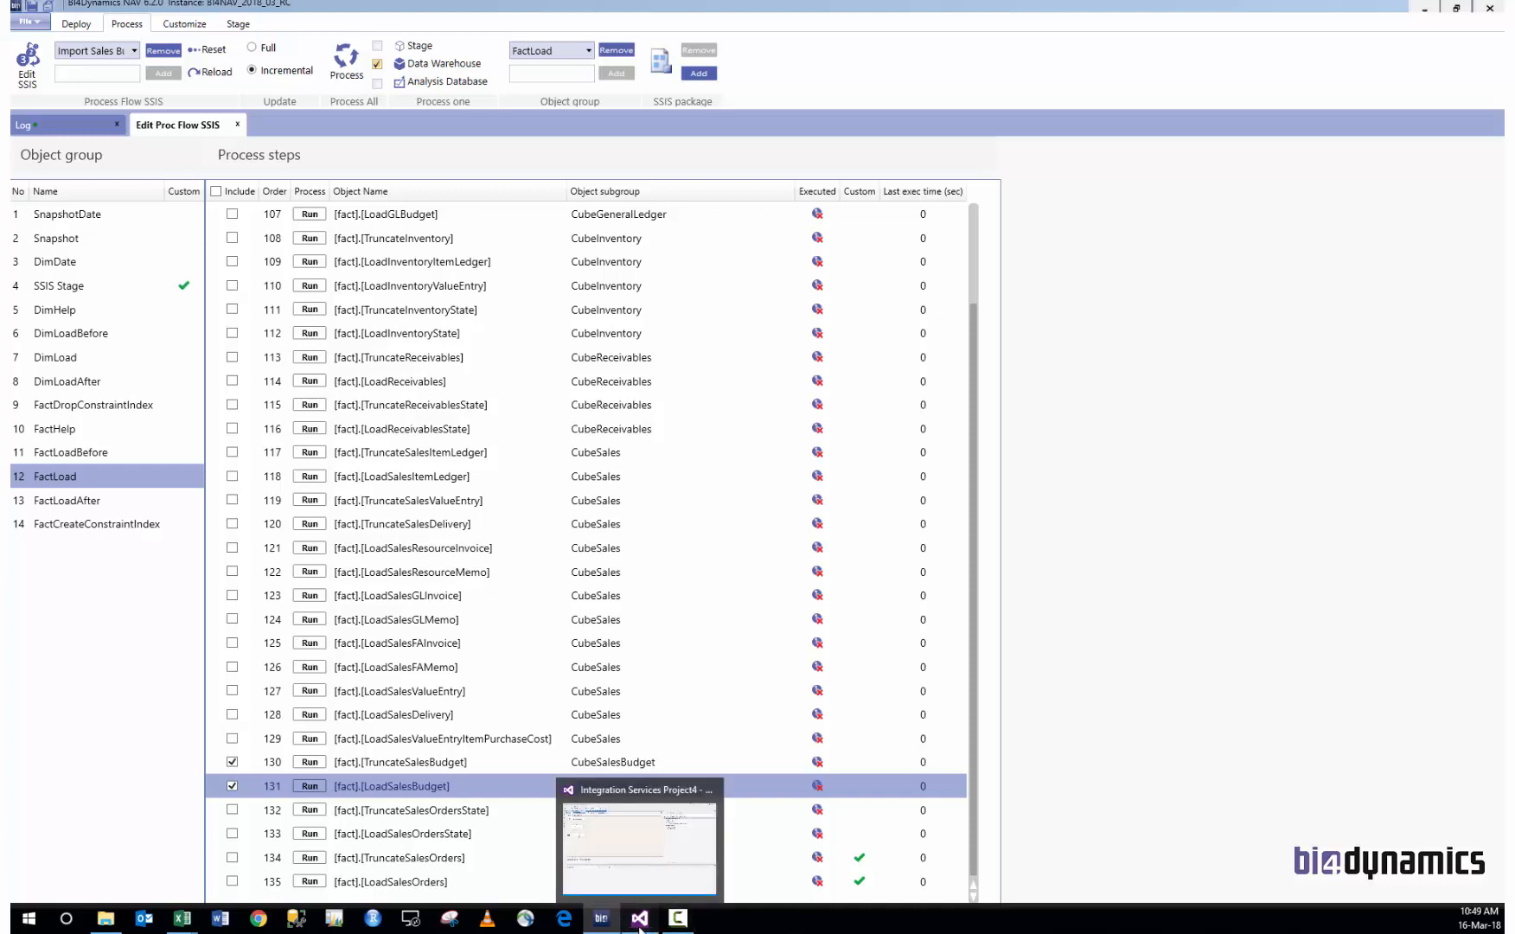
click(644, 886)
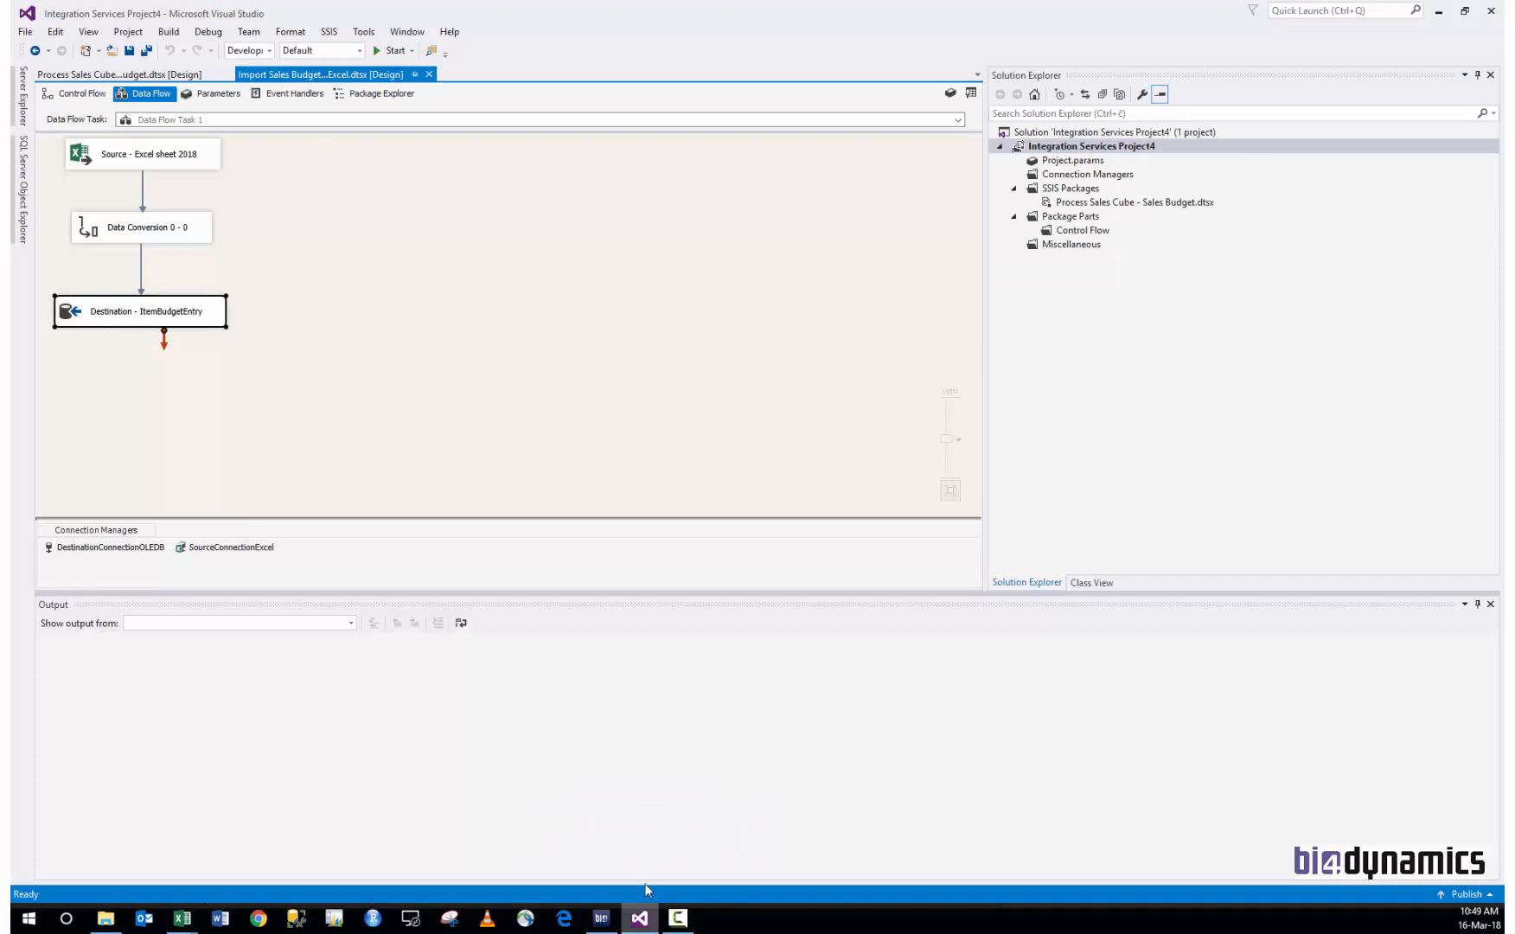
click(116, 74)
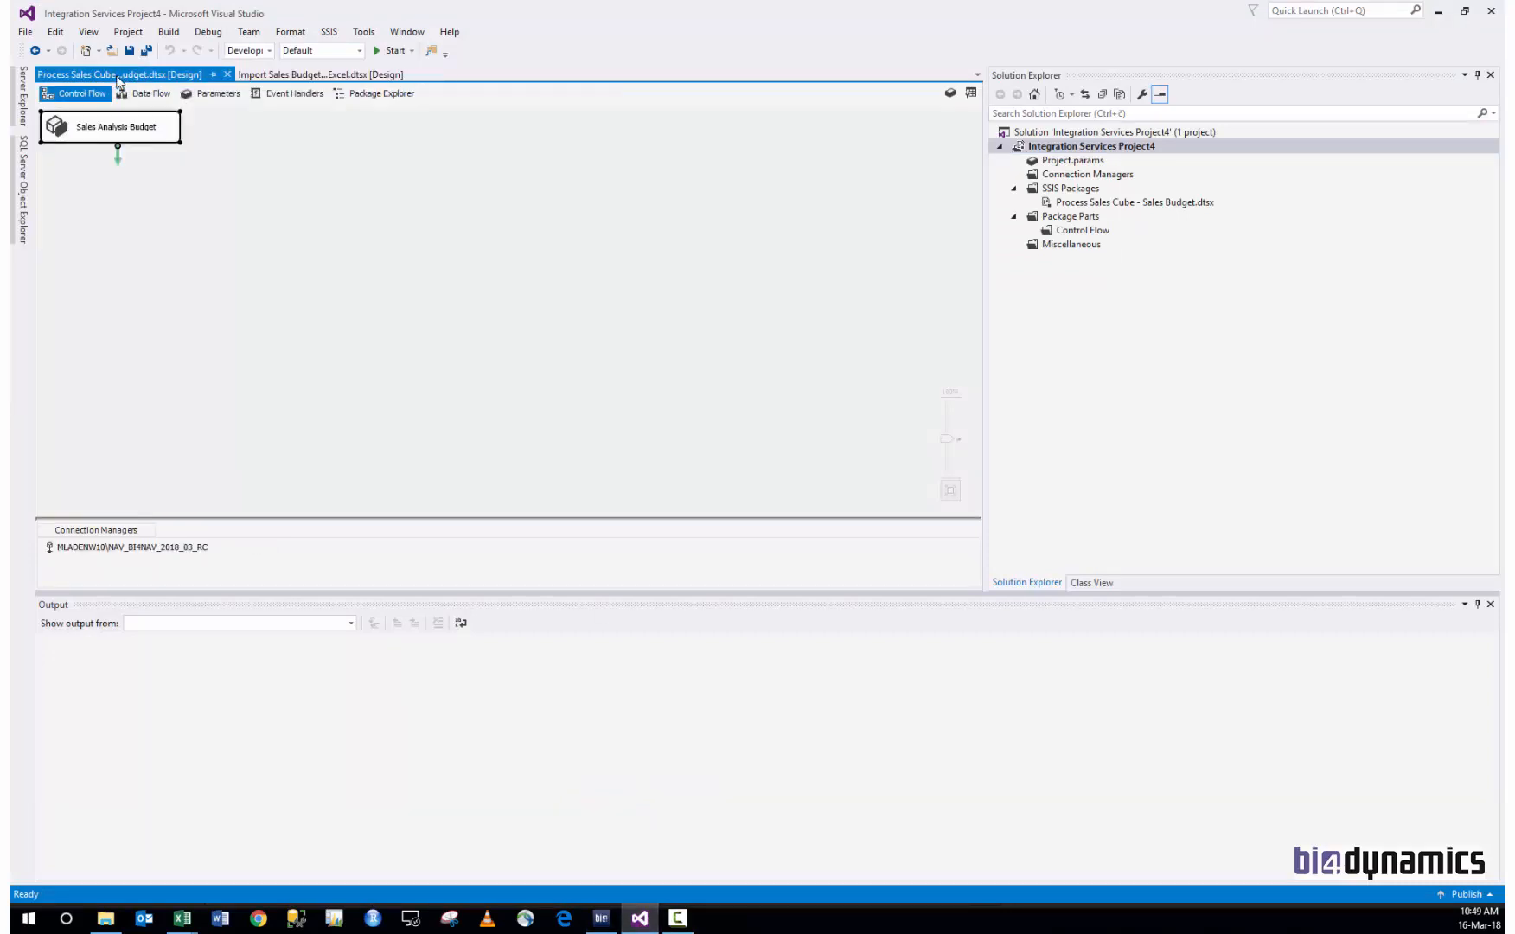
double_click(93, 134)
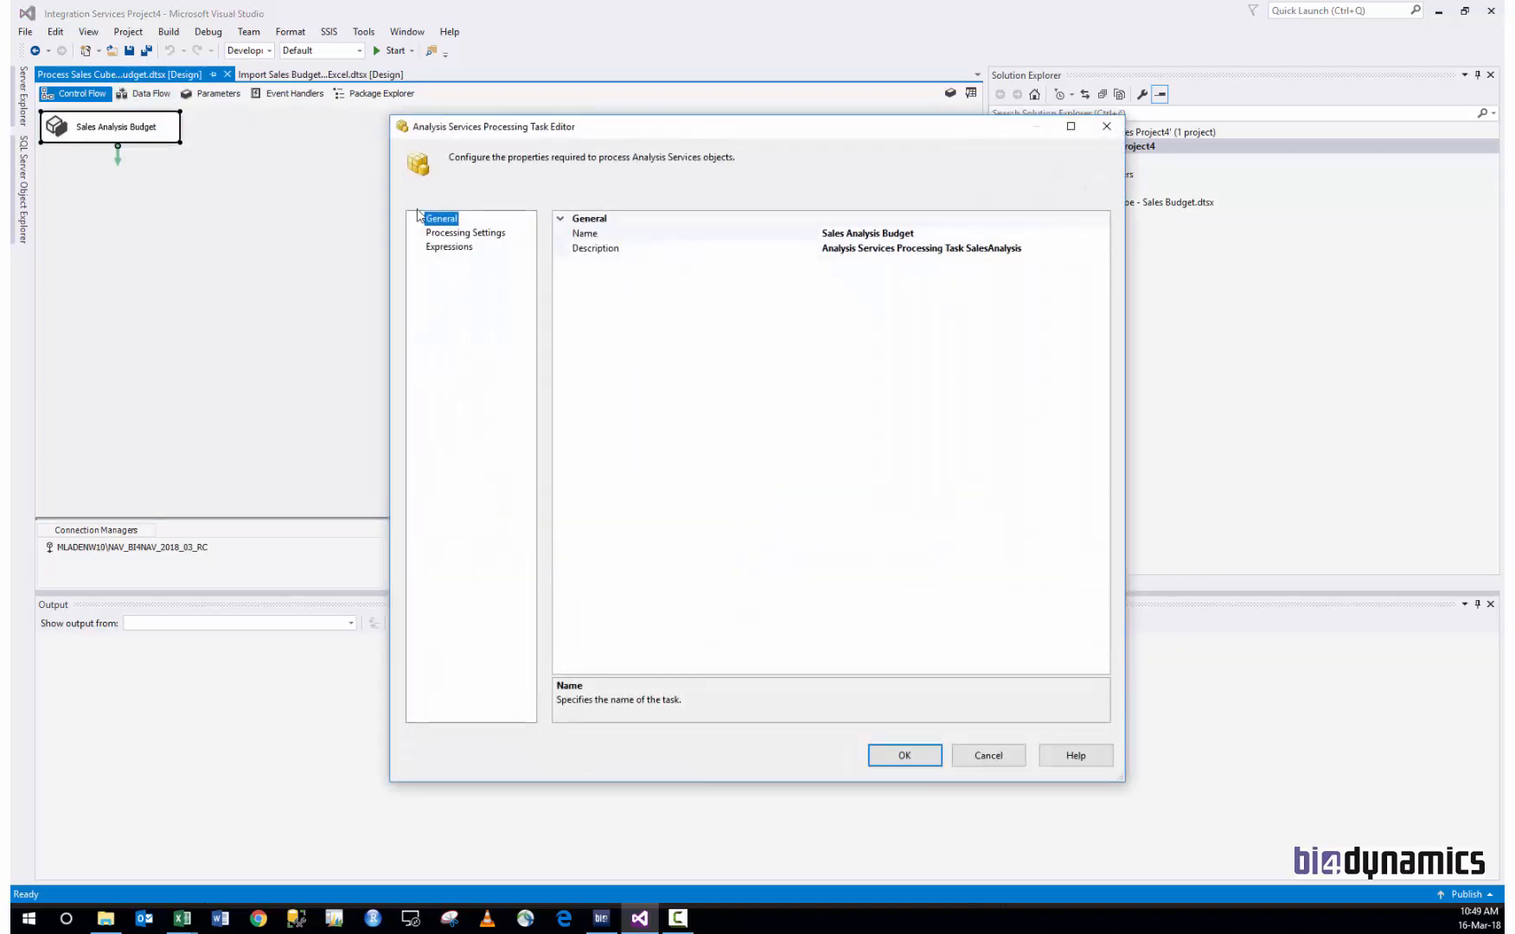
click(475, 233)
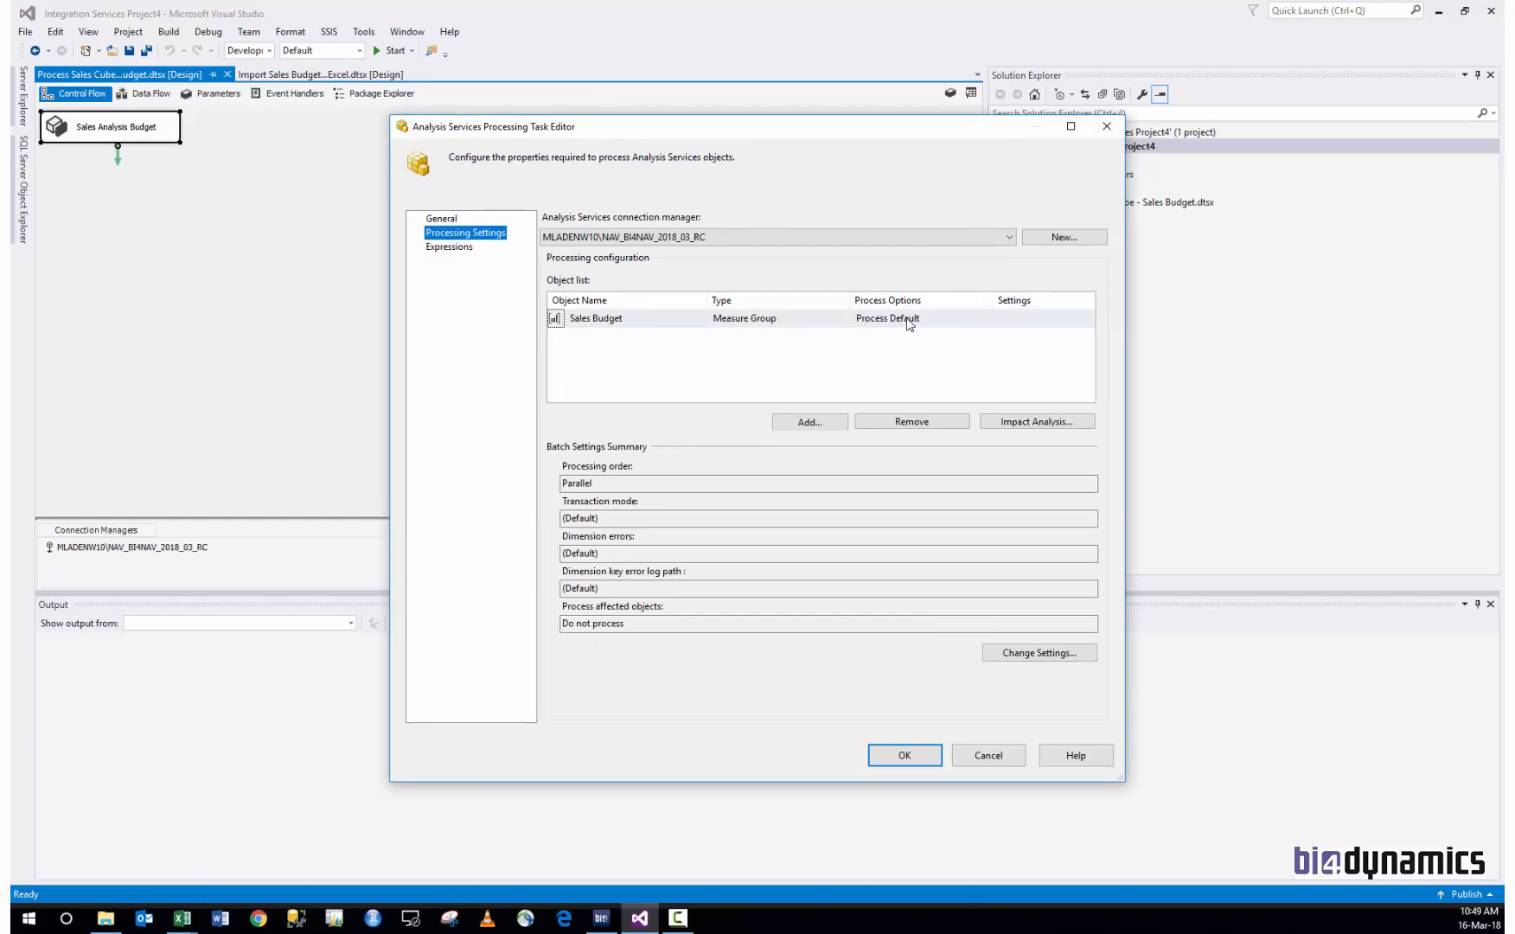
Step: View the Analysis Services objects that can be added for processing, leaving the Sales Analysis Budget task unchanged
click(824, 425)
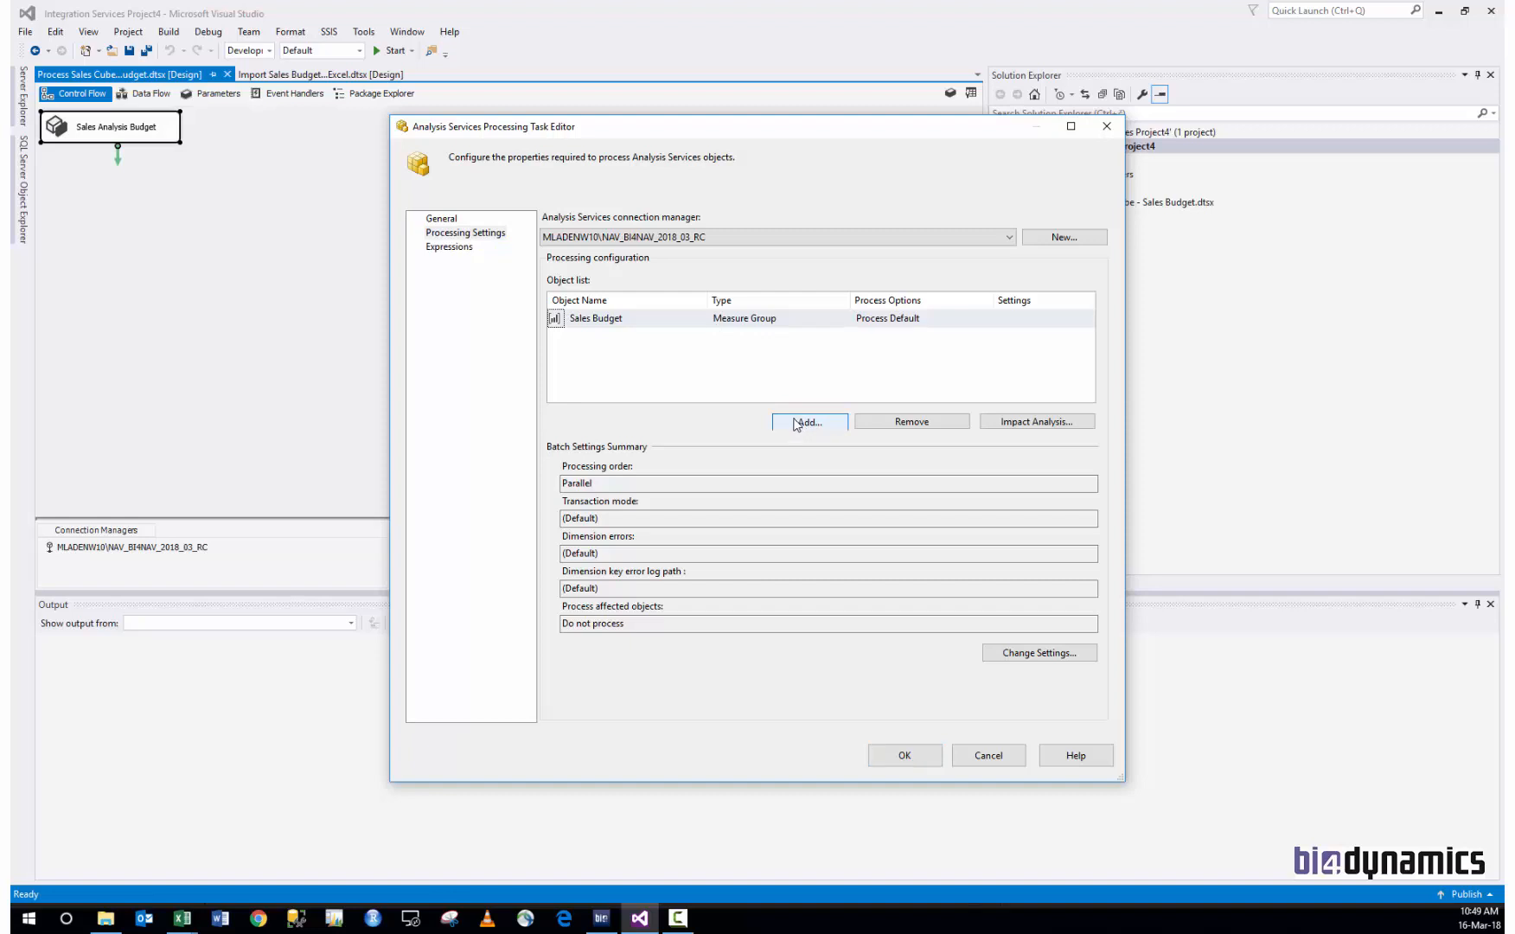
click(793, 422)
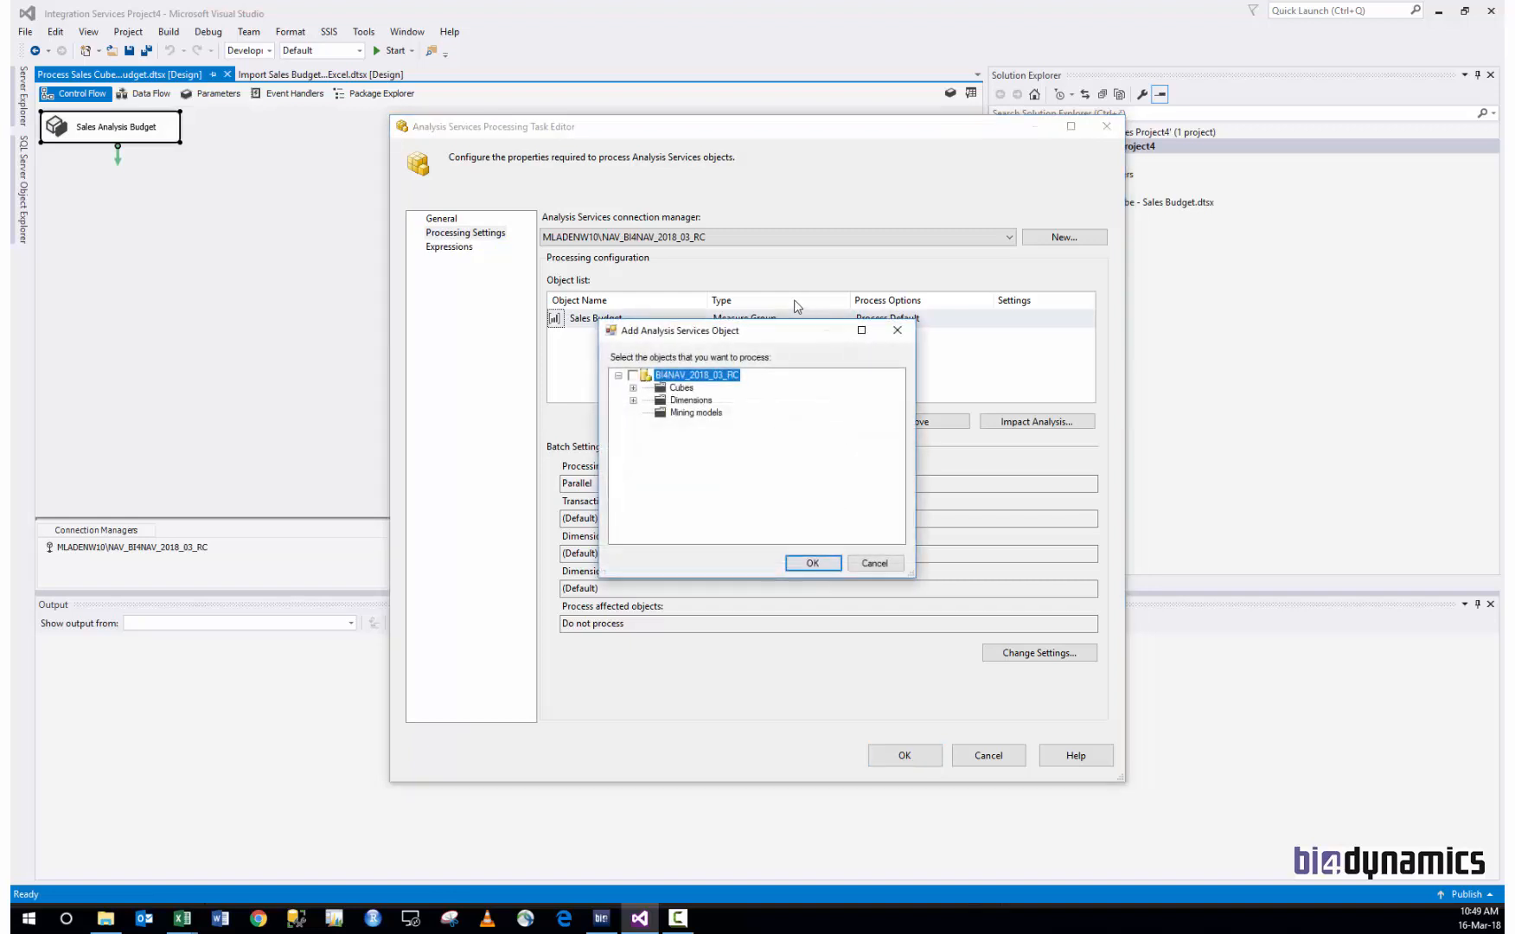
click(634, 404)
click(870, 565)
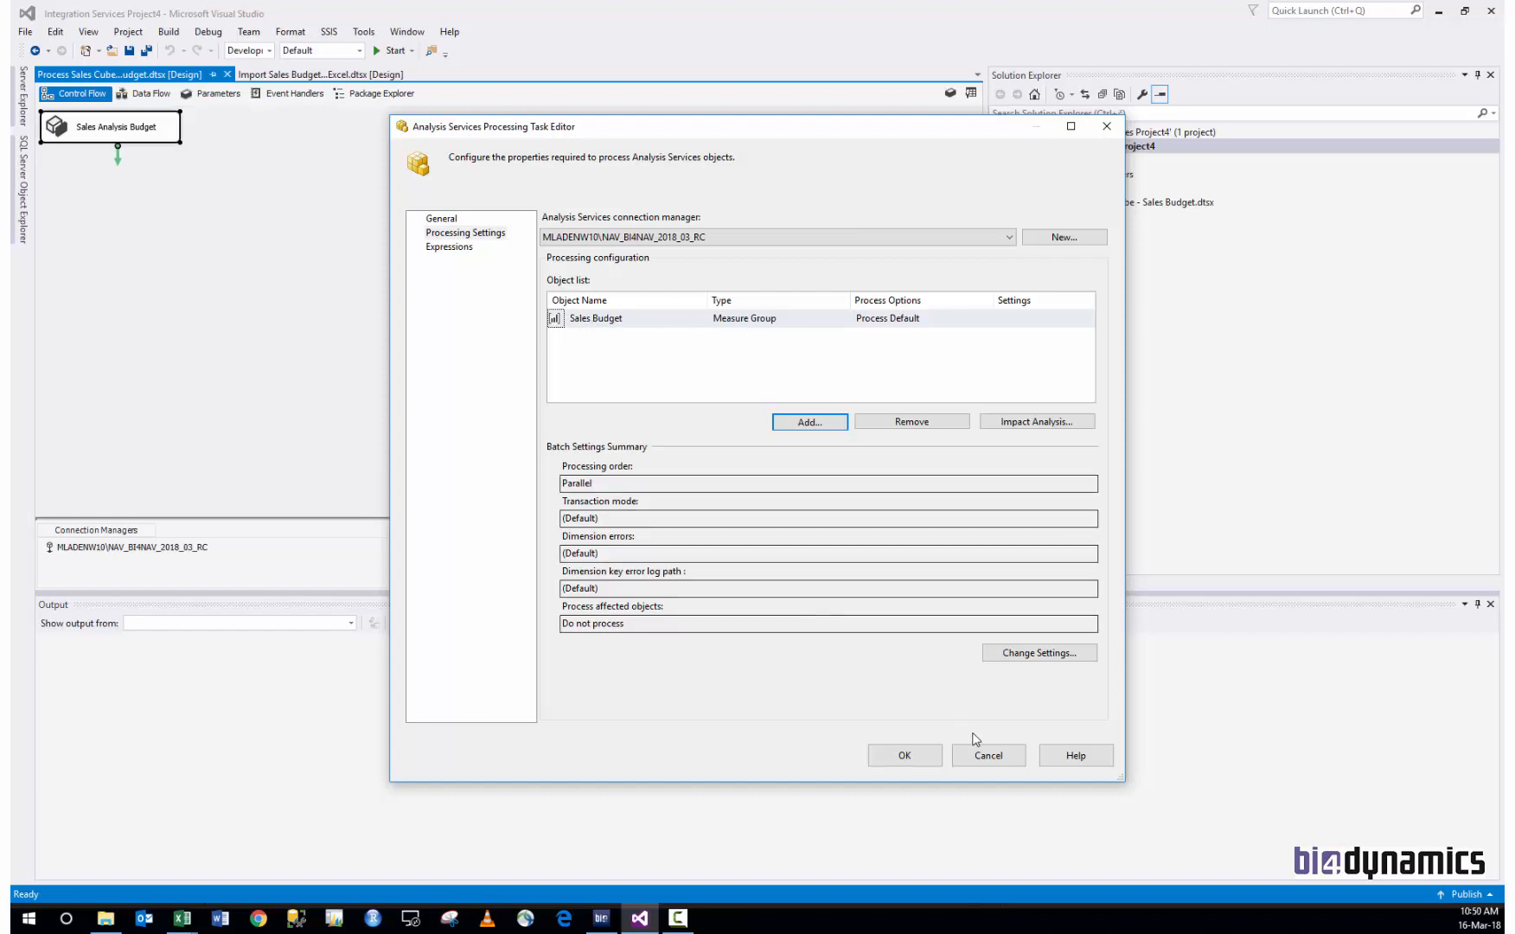
click(990, 756)
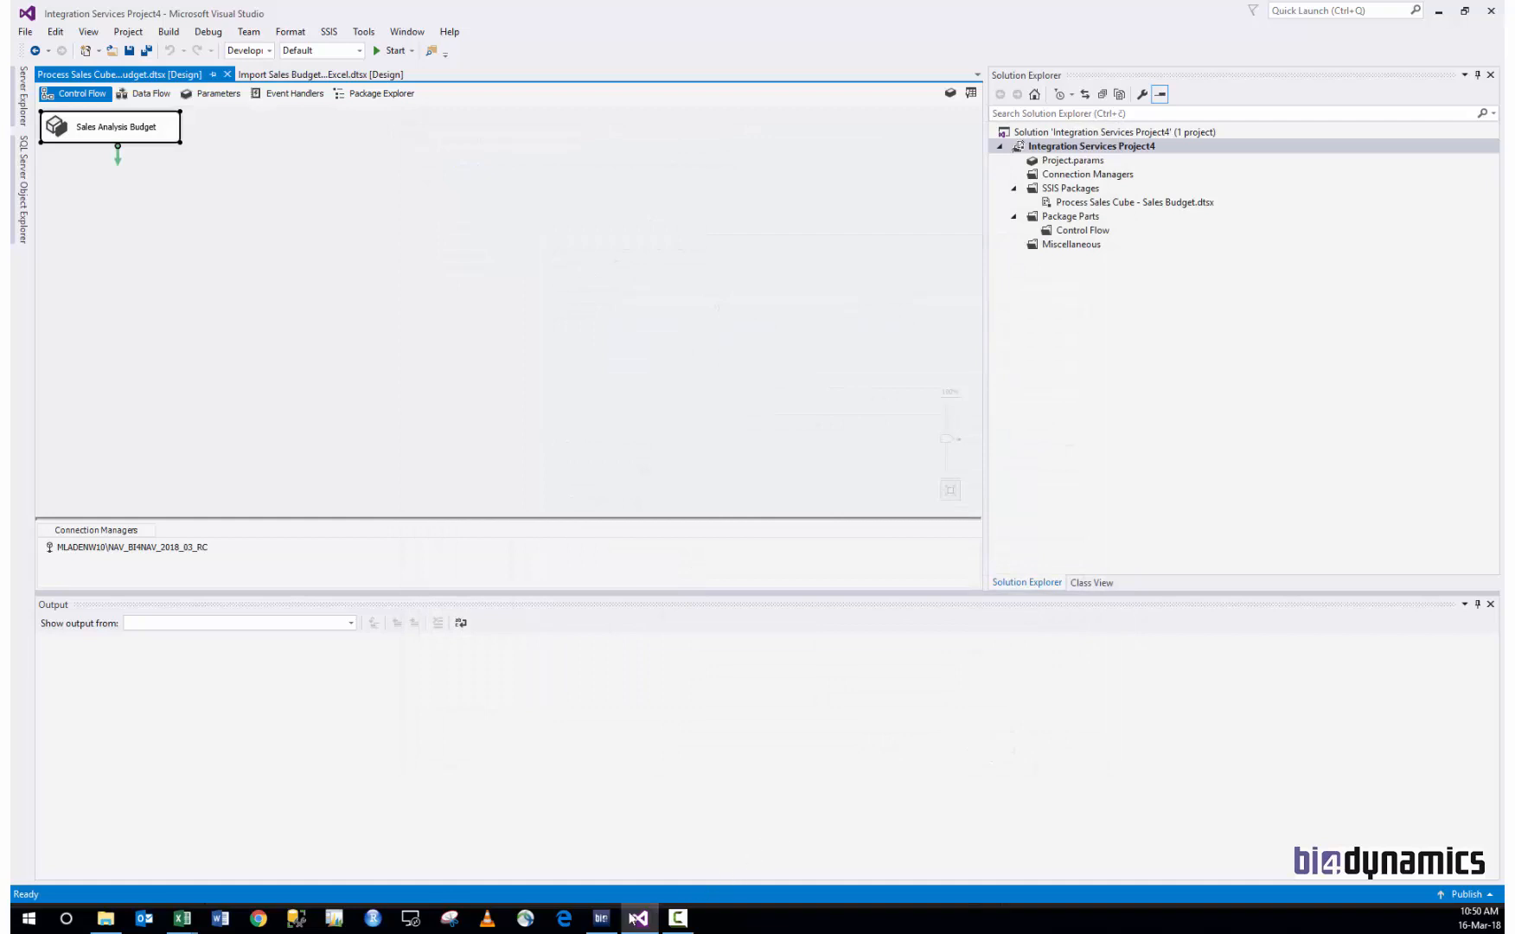
Step: Return to BI4Dynamics and add an object group named SSIS Cubes to the process flow
click(601, 919)
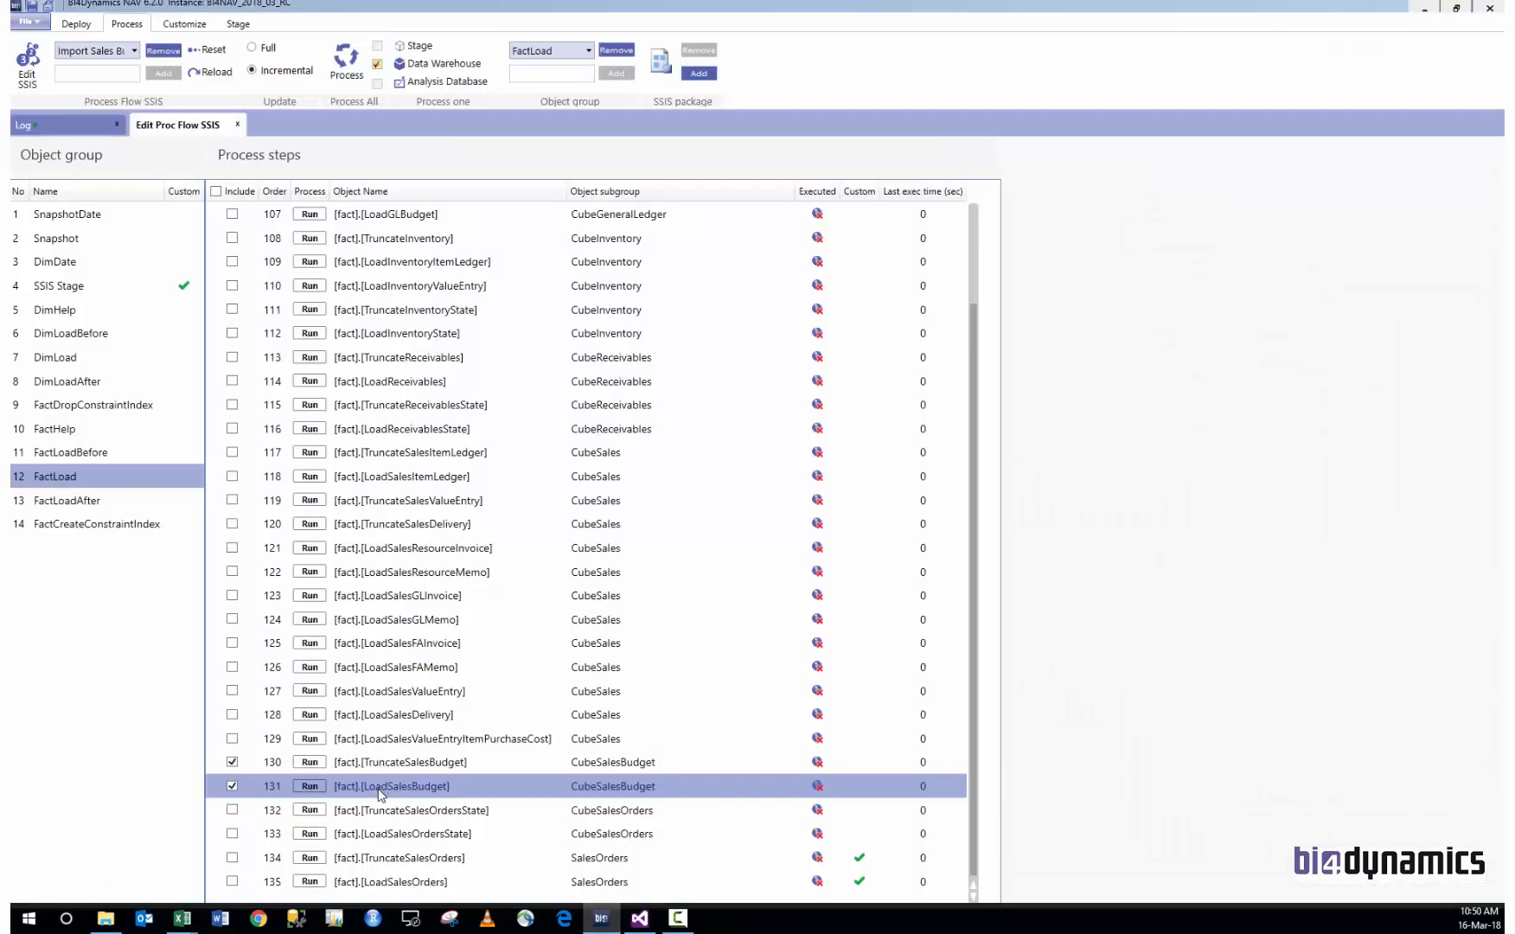
click(51, 292)
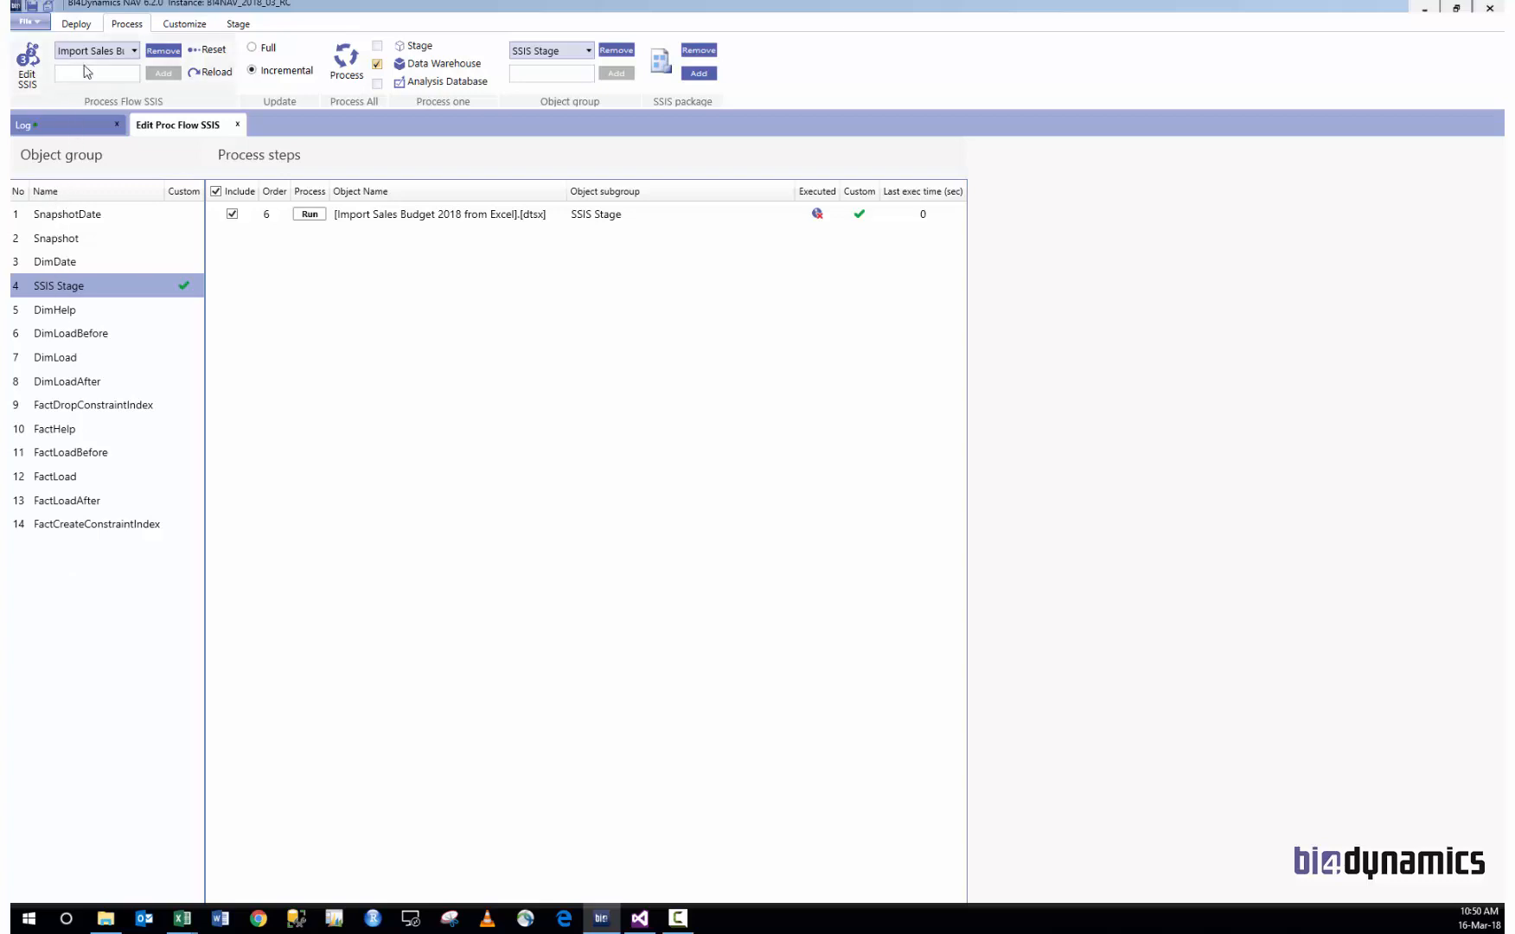
click(522, 69)
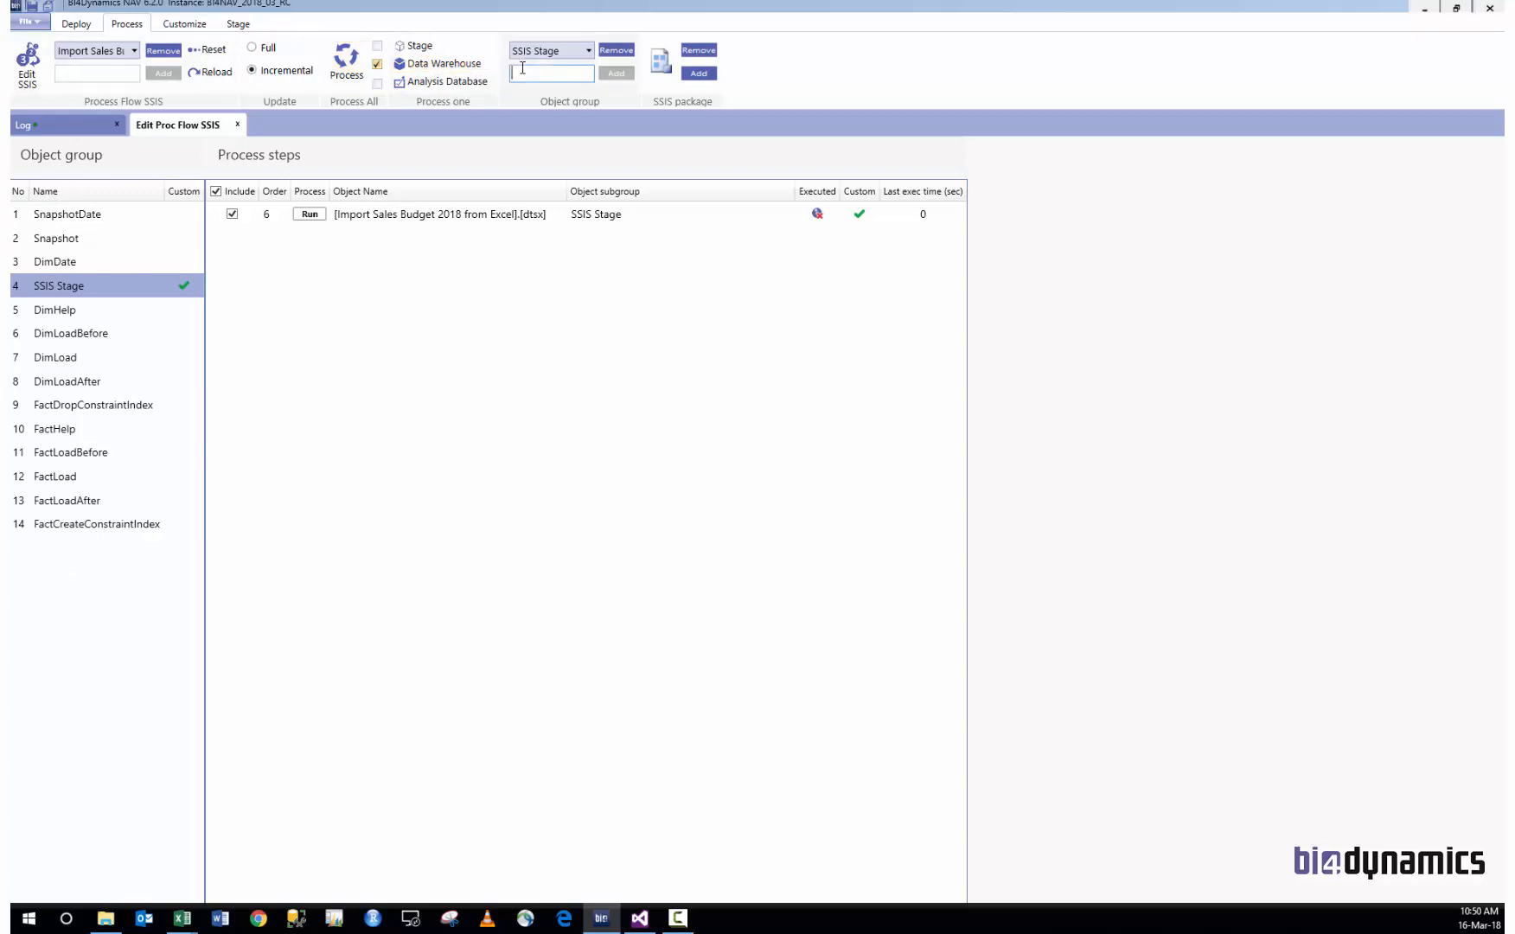
text(SSIS Cubes)
click(616, 73)
Step: Add the Process Sales Cube - Sales Budget package from the Integration Services Project4 - Process Sales Budget folder to the SSIS Cubes group
click(108, 548)
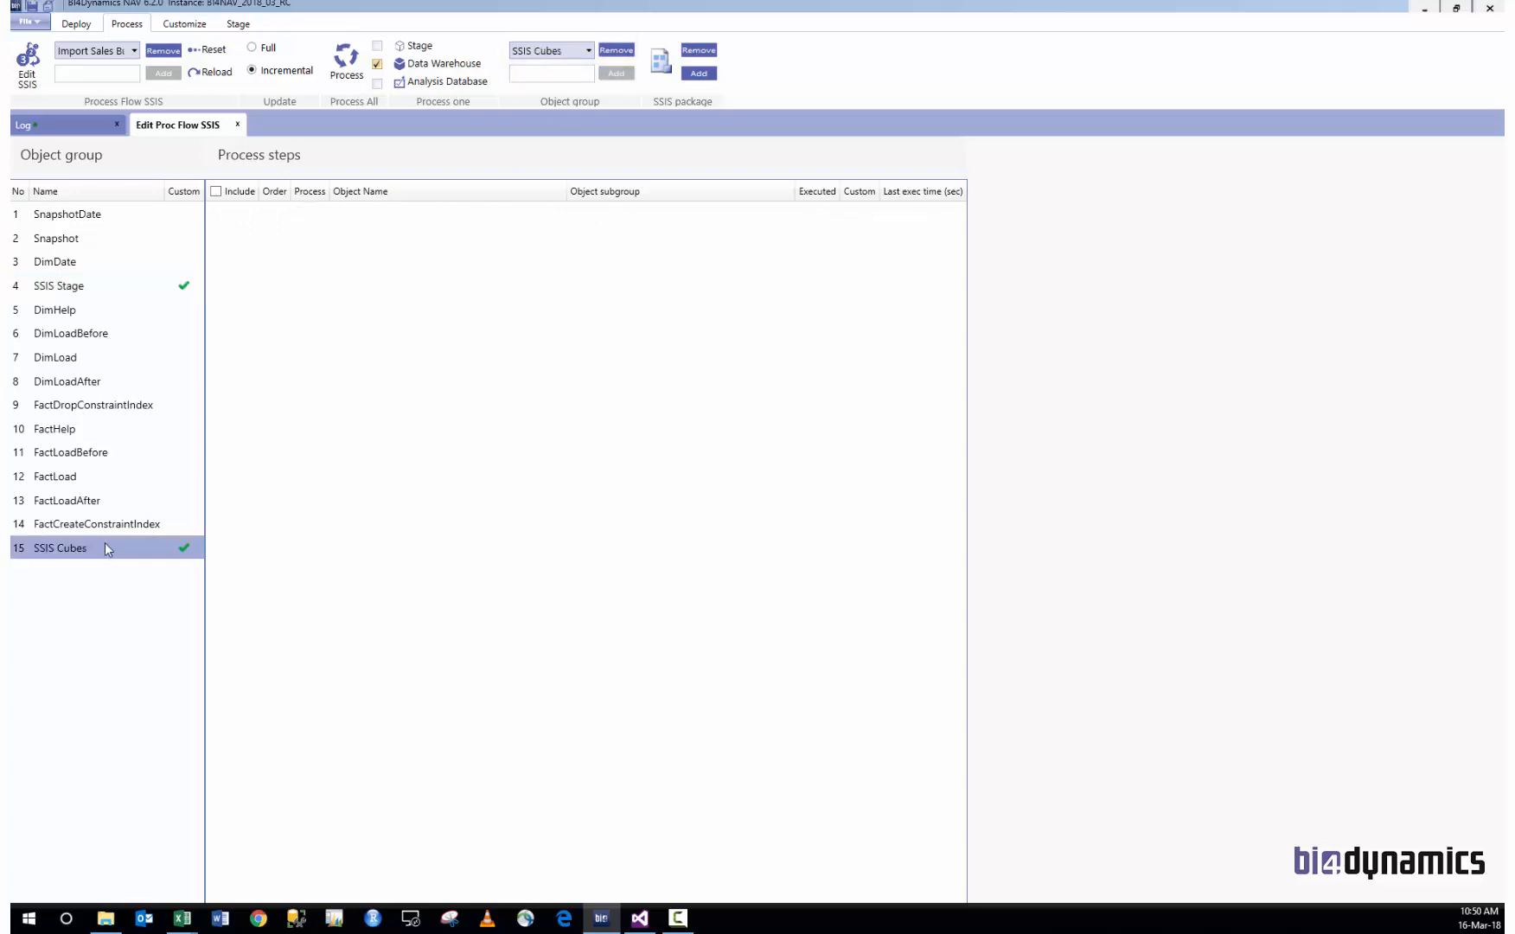
click(699, 73)
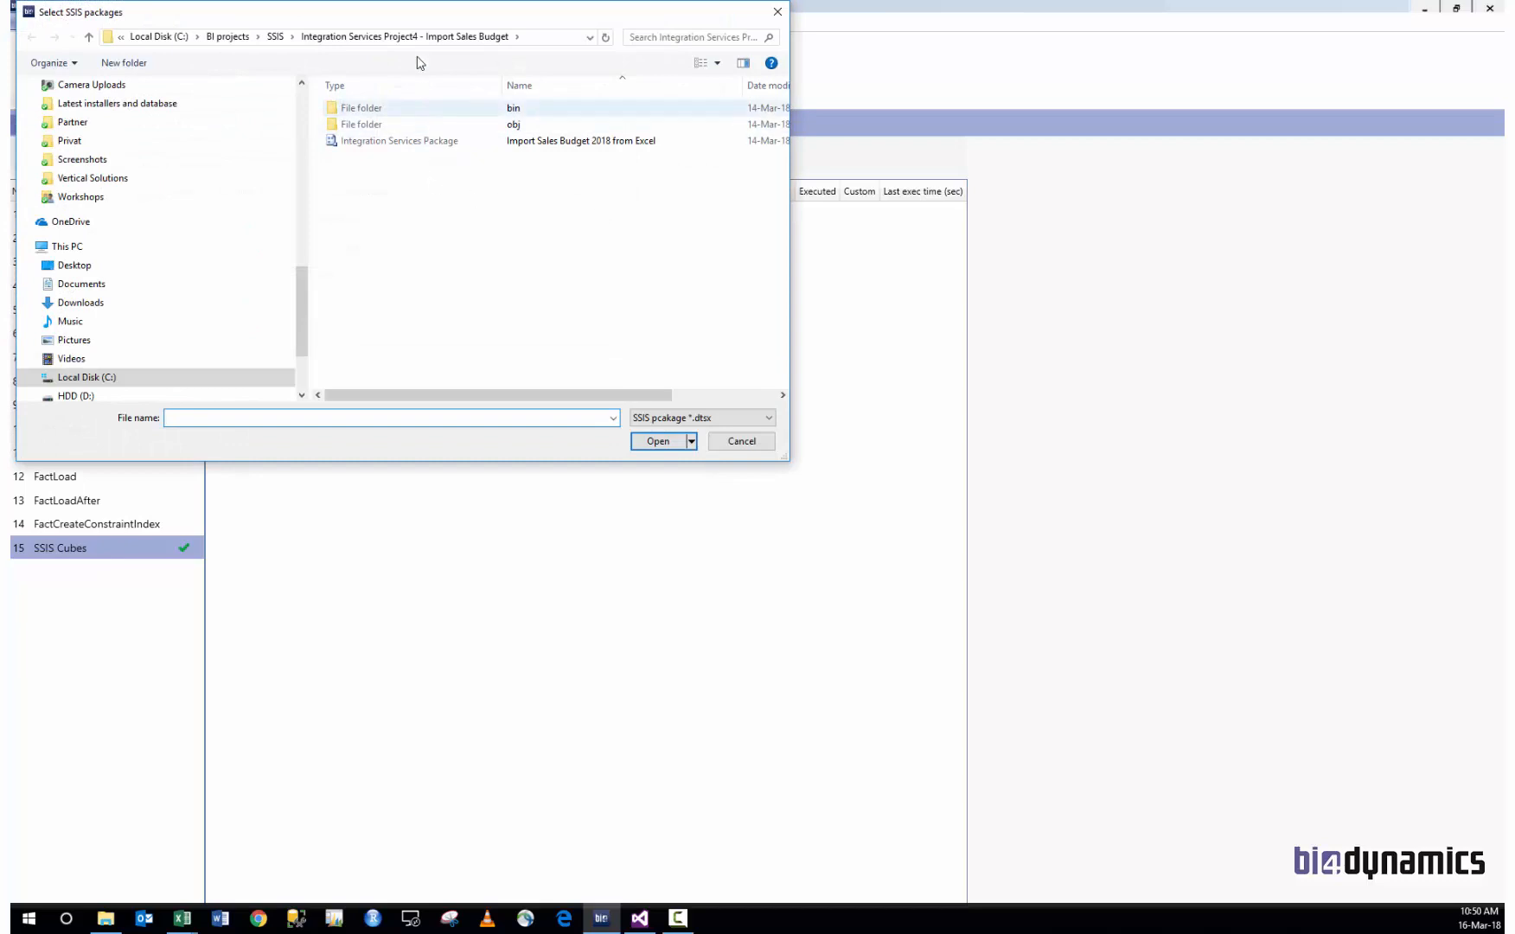
click(275, 36)
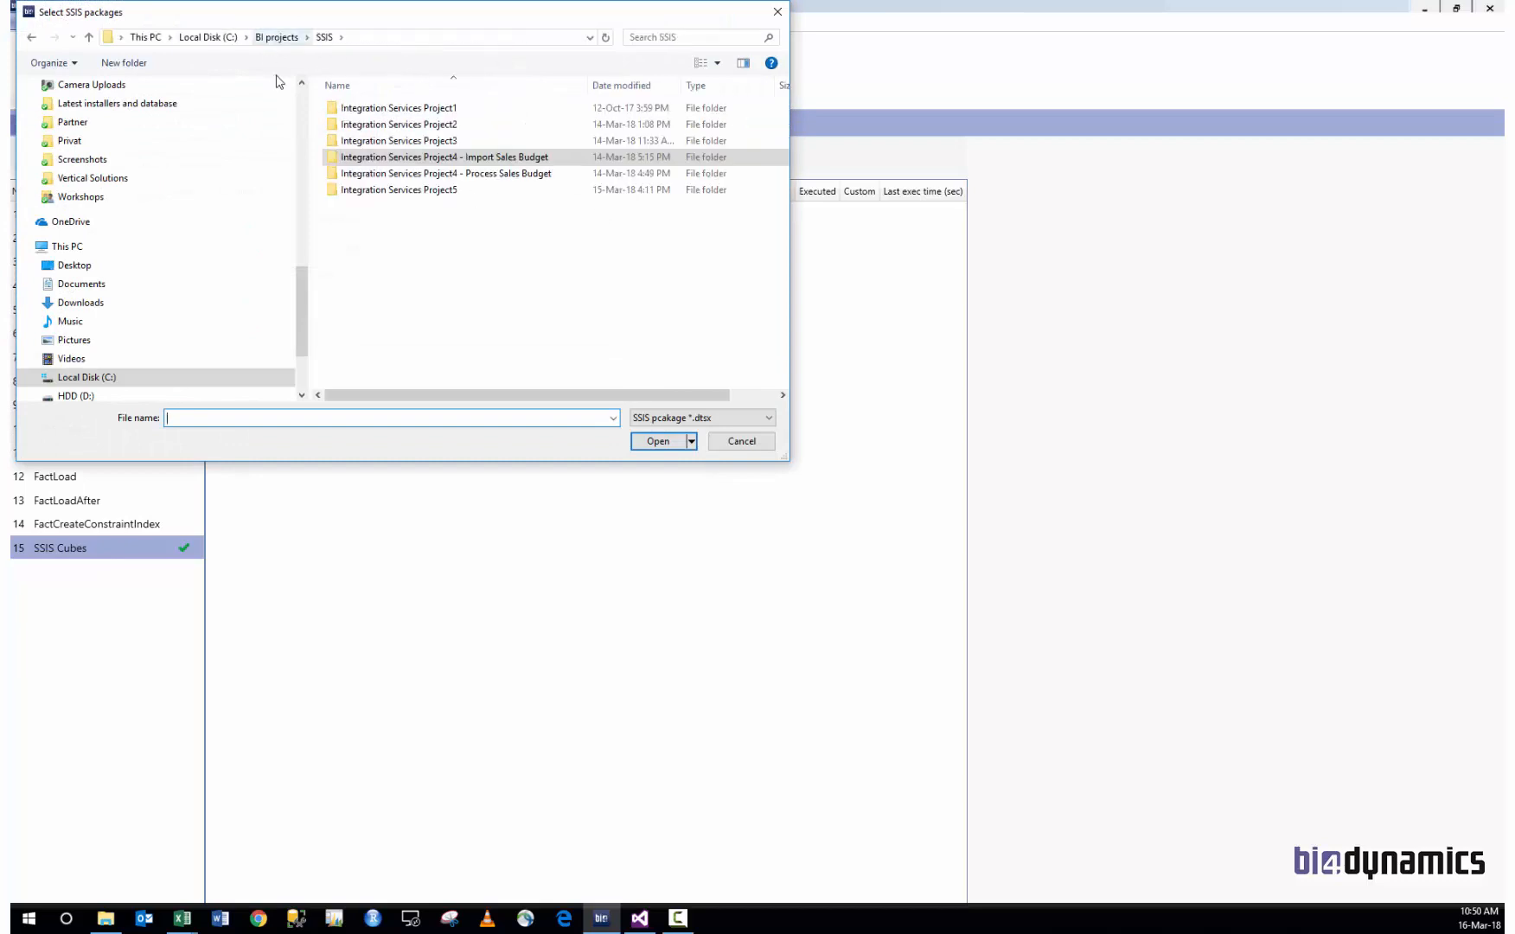
double_click(453, 175)
click(411, 141)
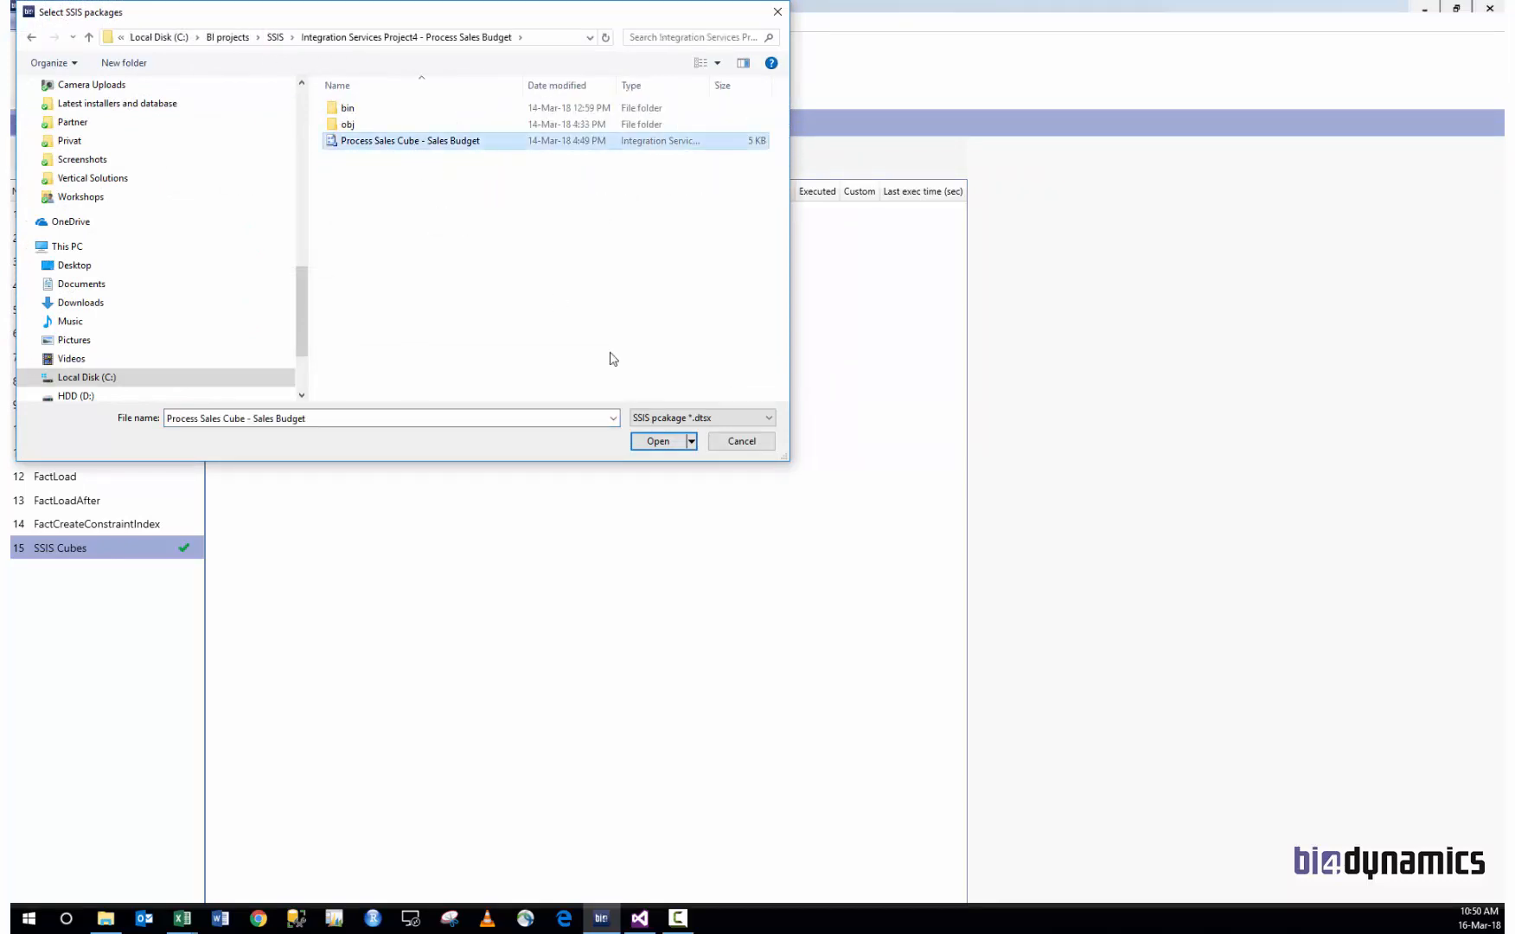
click(658, 442)
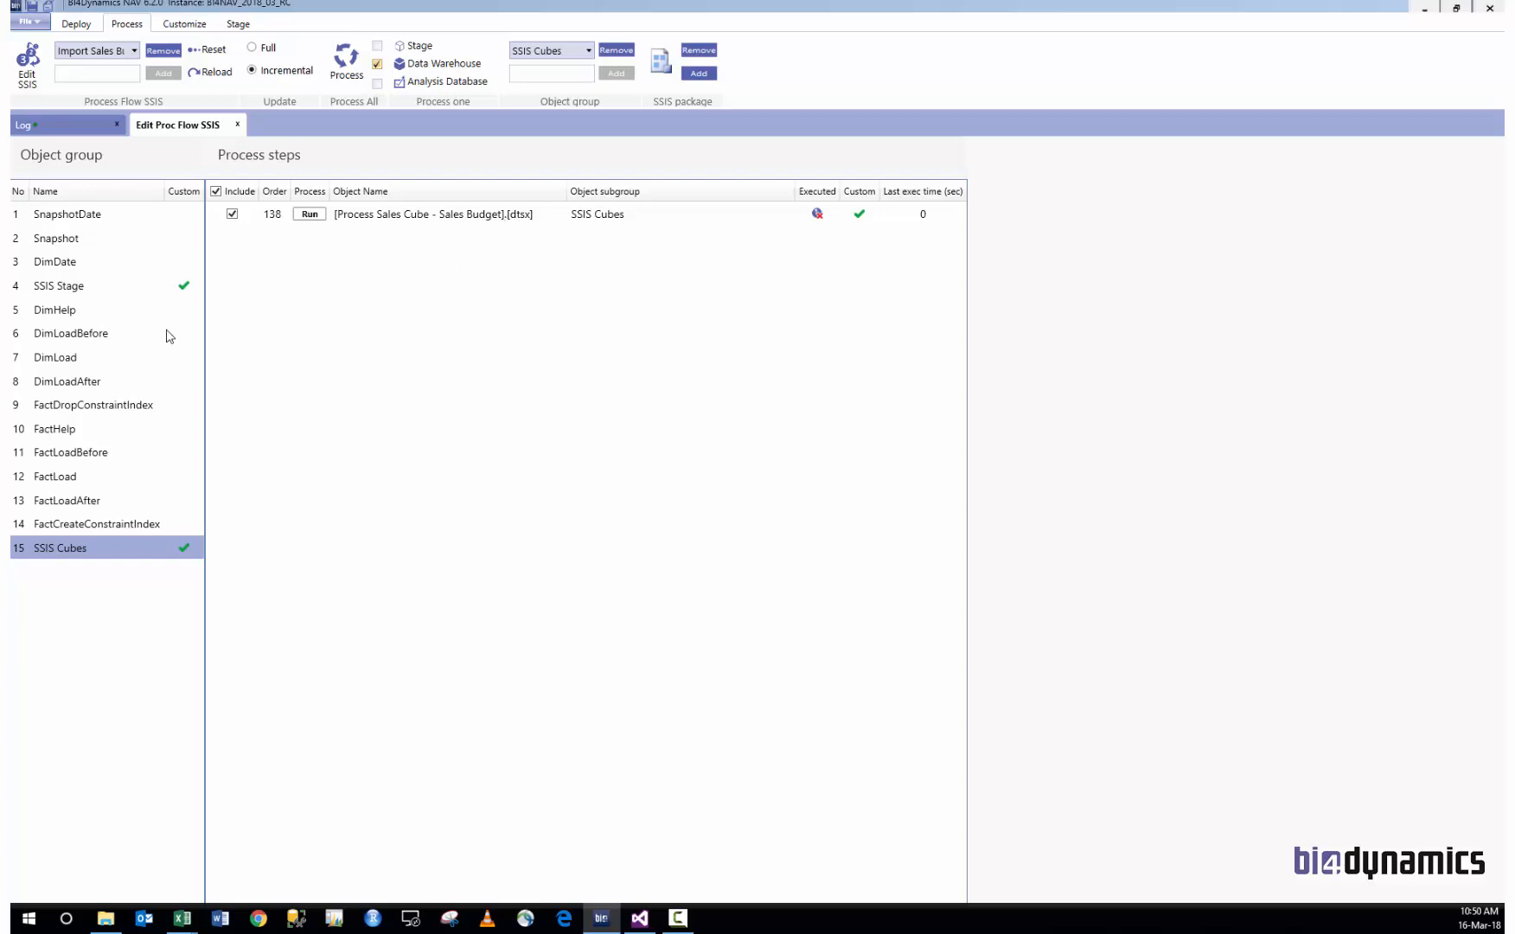
Step: Move the [setup].[CreateFactConstraints] step from the FactCreateConstraintIndex group to the SSIS Cubes group and view its new group
click(108, 531)
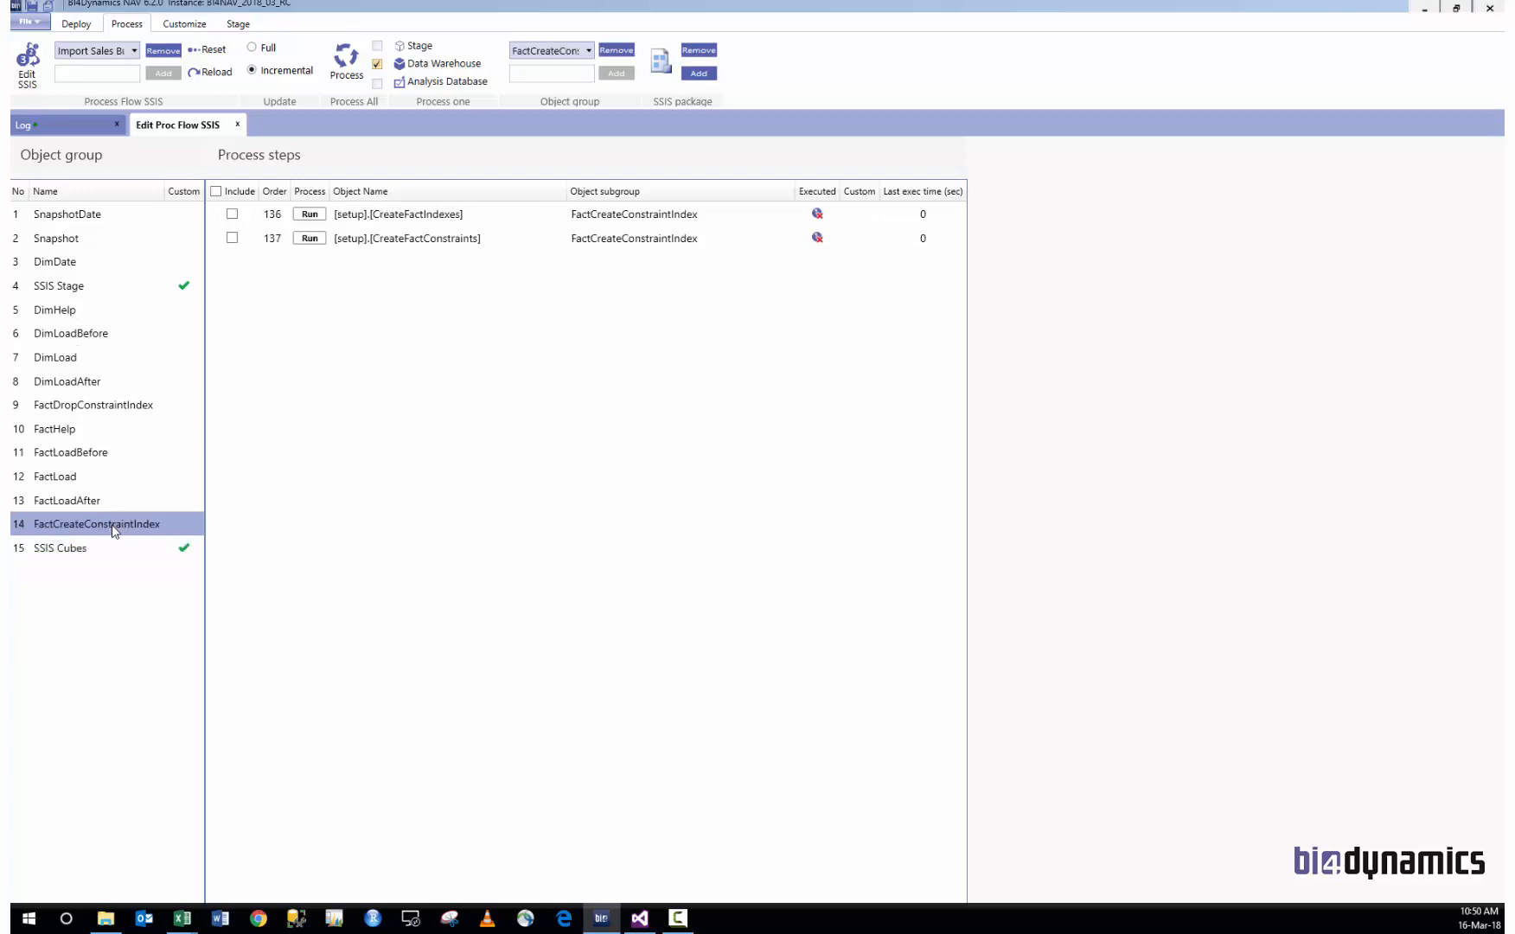
click(421, 246)
click(475, 506)
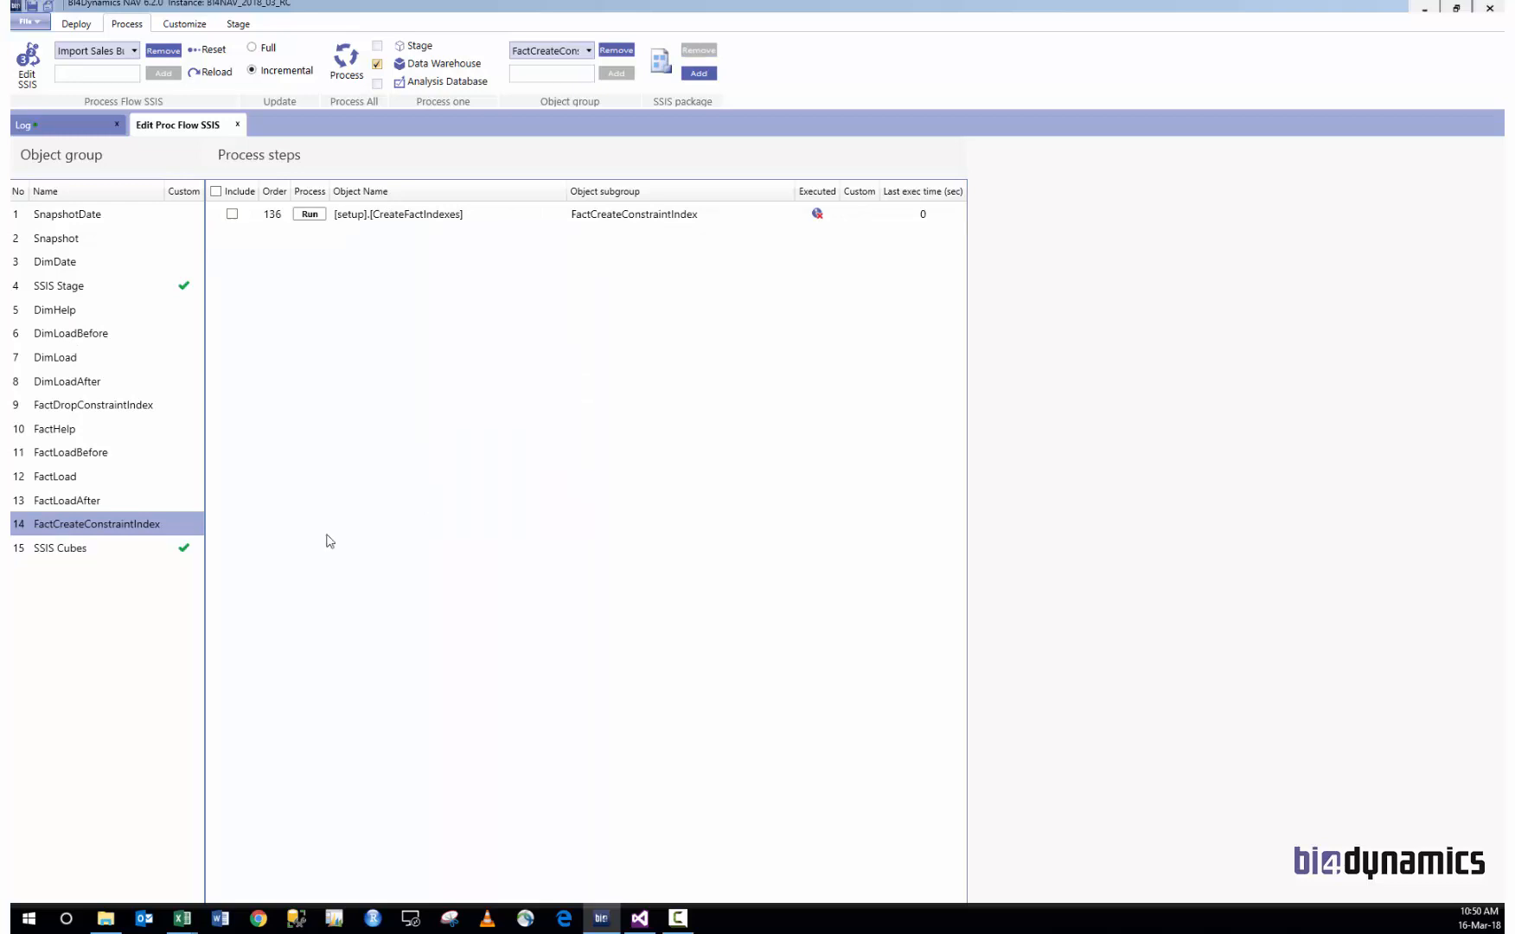
click(77, 547)
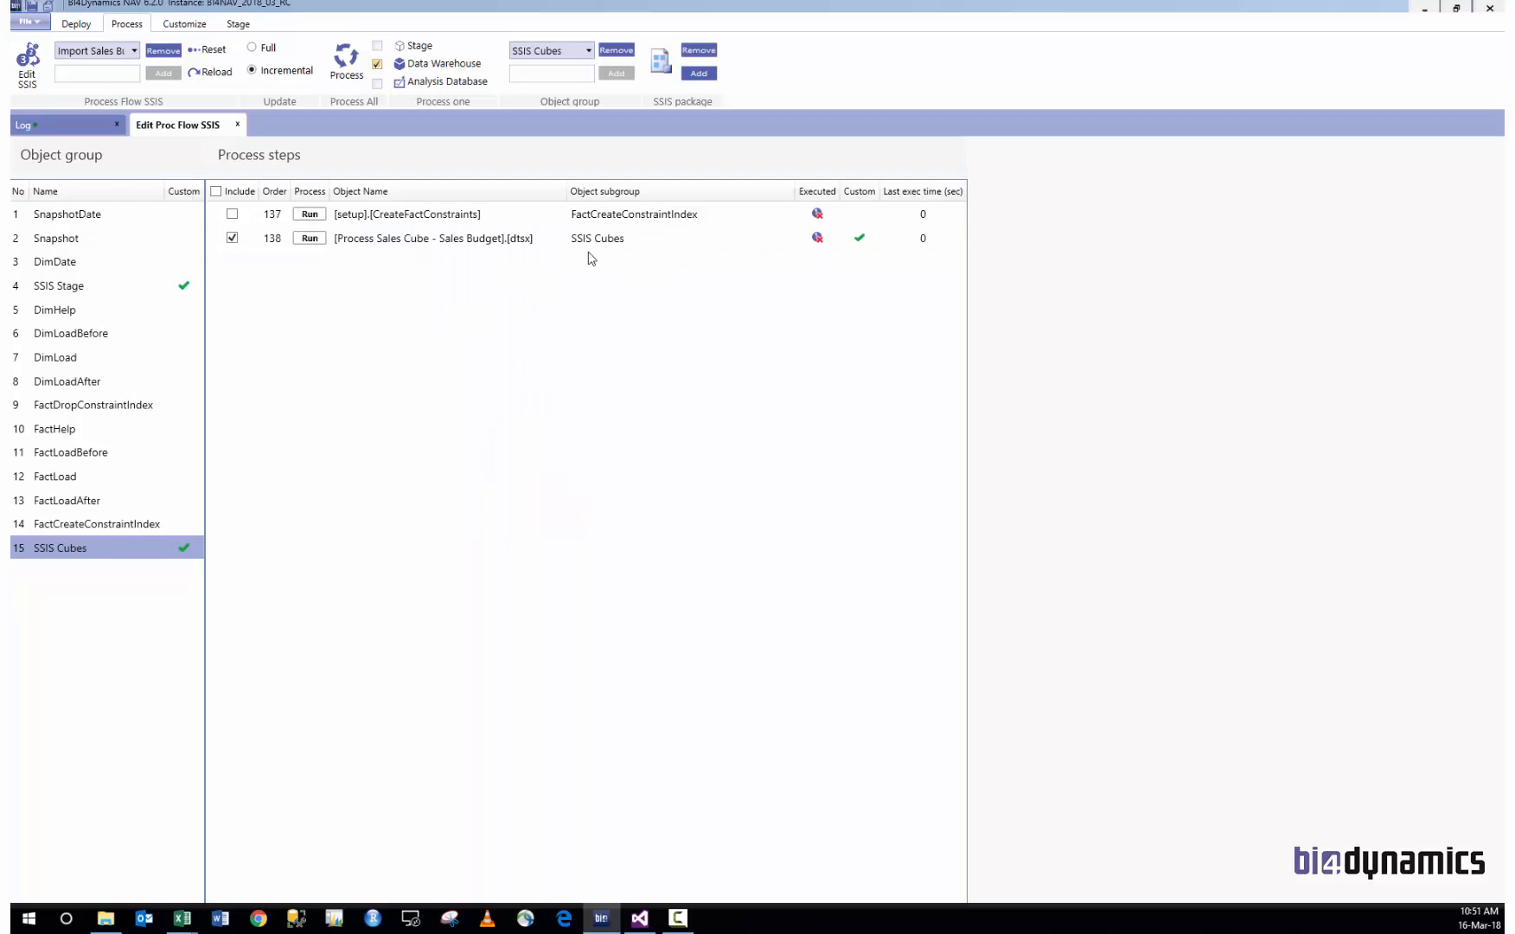
Step: Move the [setup].[CreateFactConstraints] step out of the SSIS Cubes group, back to FactCreateConstraintIndex
click(431, 218)
click(431, 218)
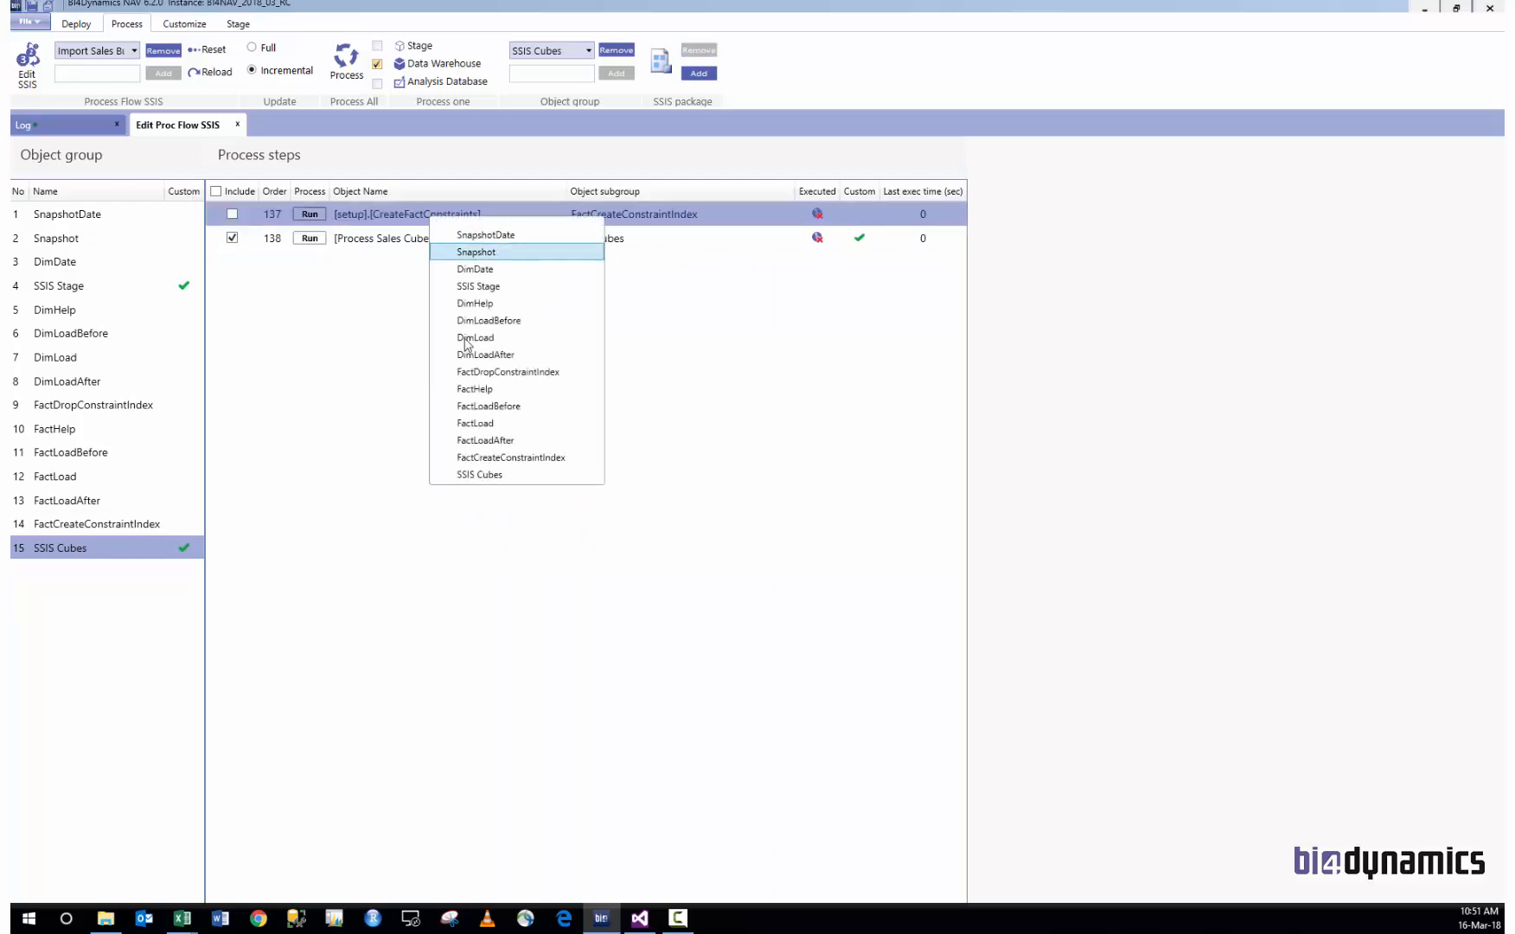
click(481, 474)
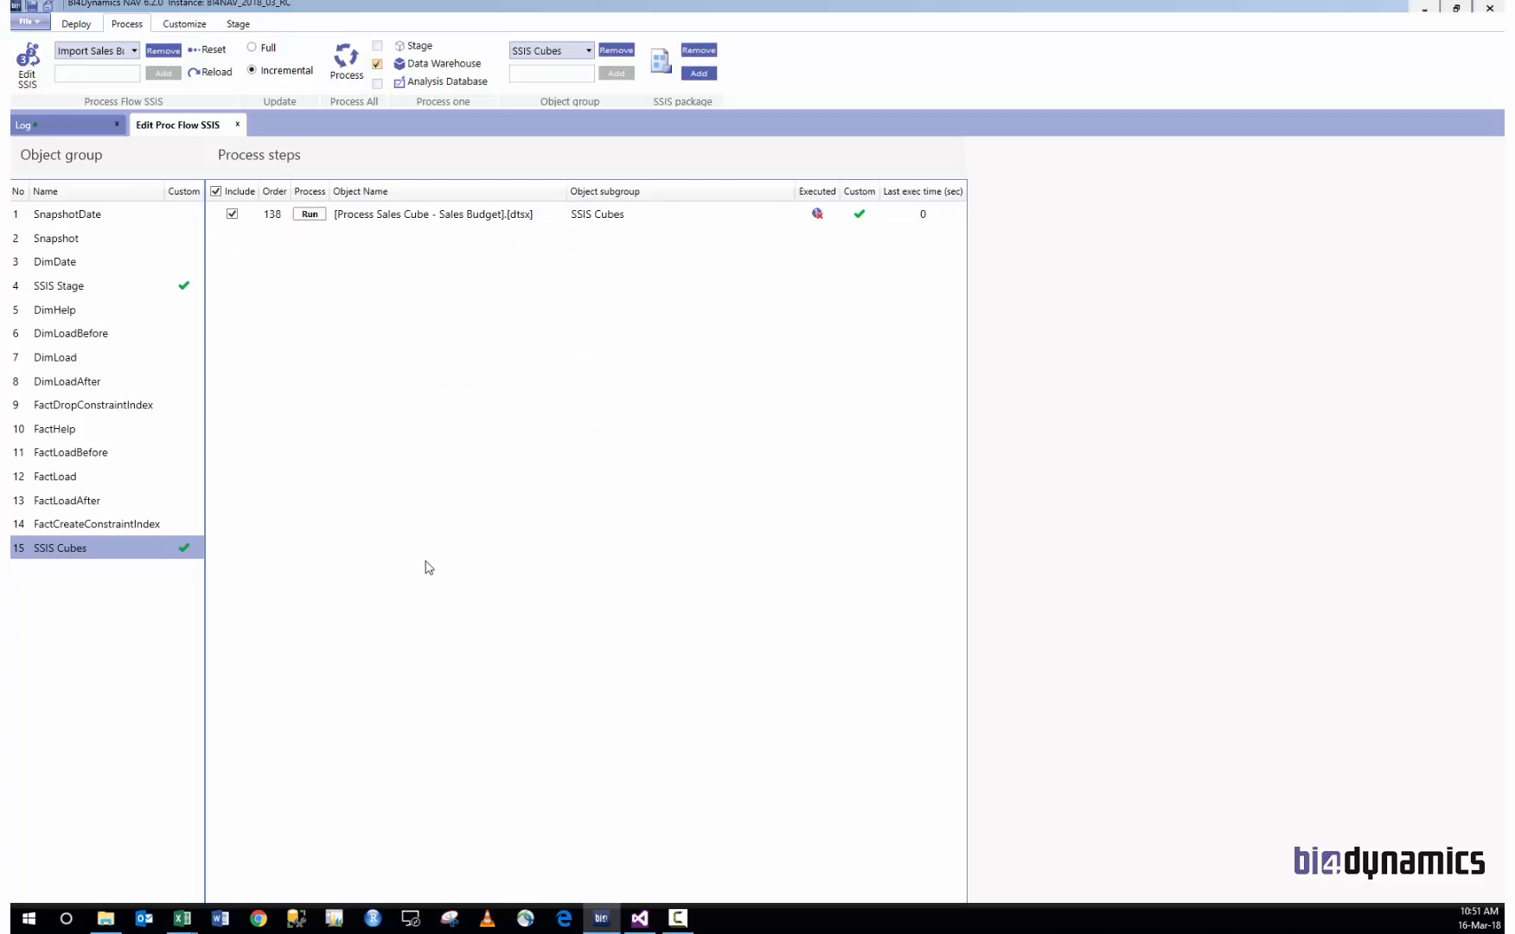
Step: Switch to the Sales Budget 2018 pivot table in Excel and examine the monthly Sales Budget Sales Amount cells
key(alt+Tab)
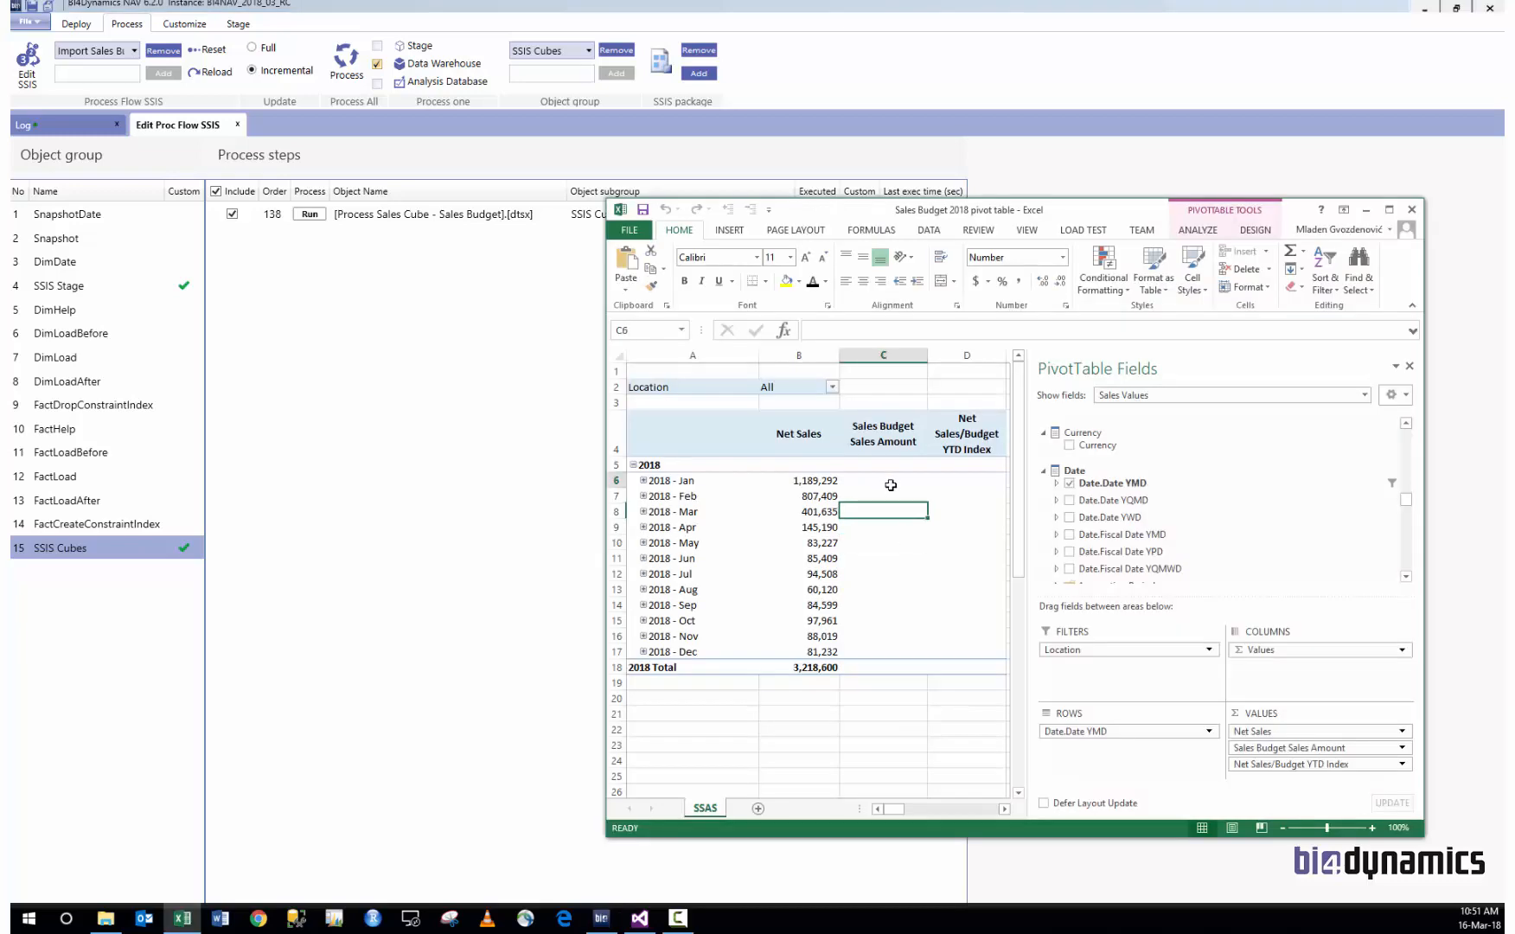
drag(882, 480, 857, 627)
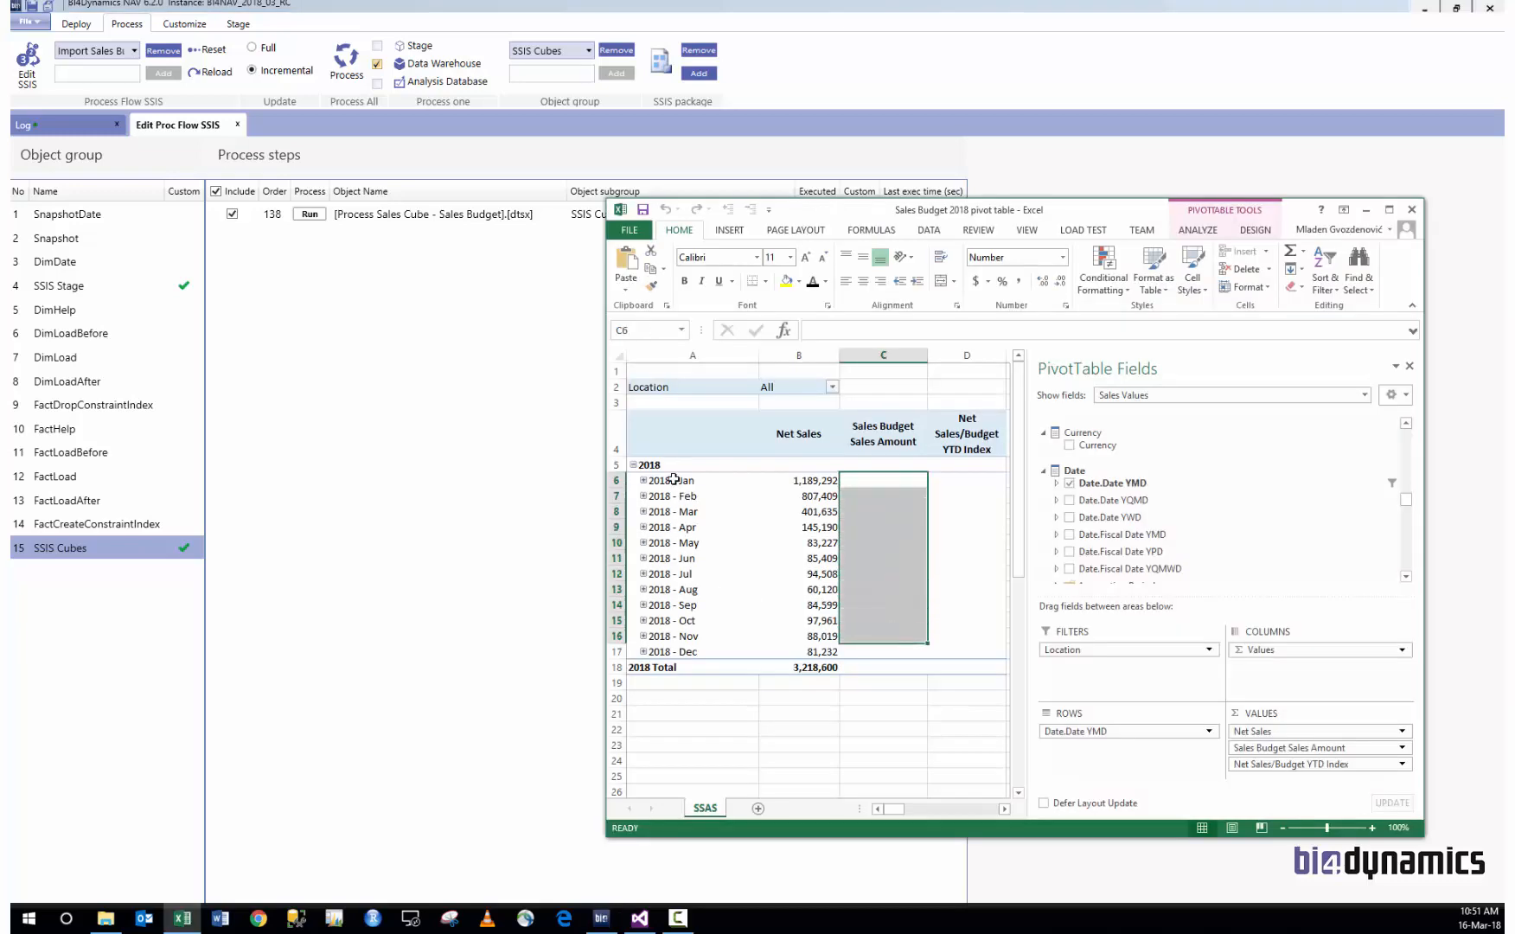
click(877, 549)
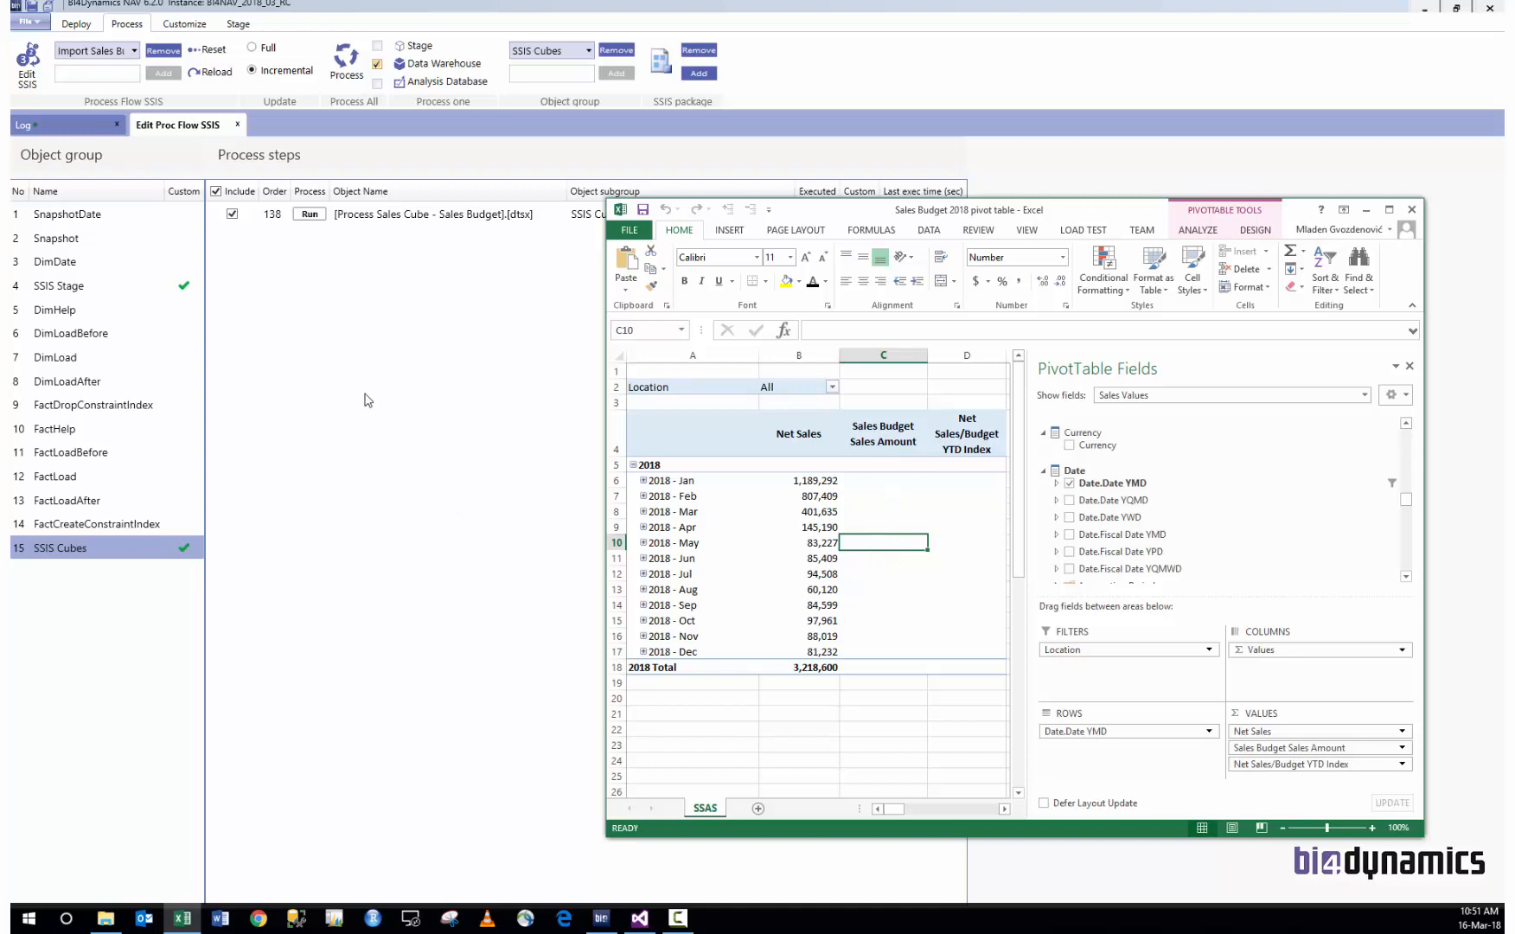
Step: Return to BI4Dynamics, run the Import Sales Budget 2018 from Excel package in the SSIS Stage group, and check its log entries
click(76, 292)
click(309, 215)
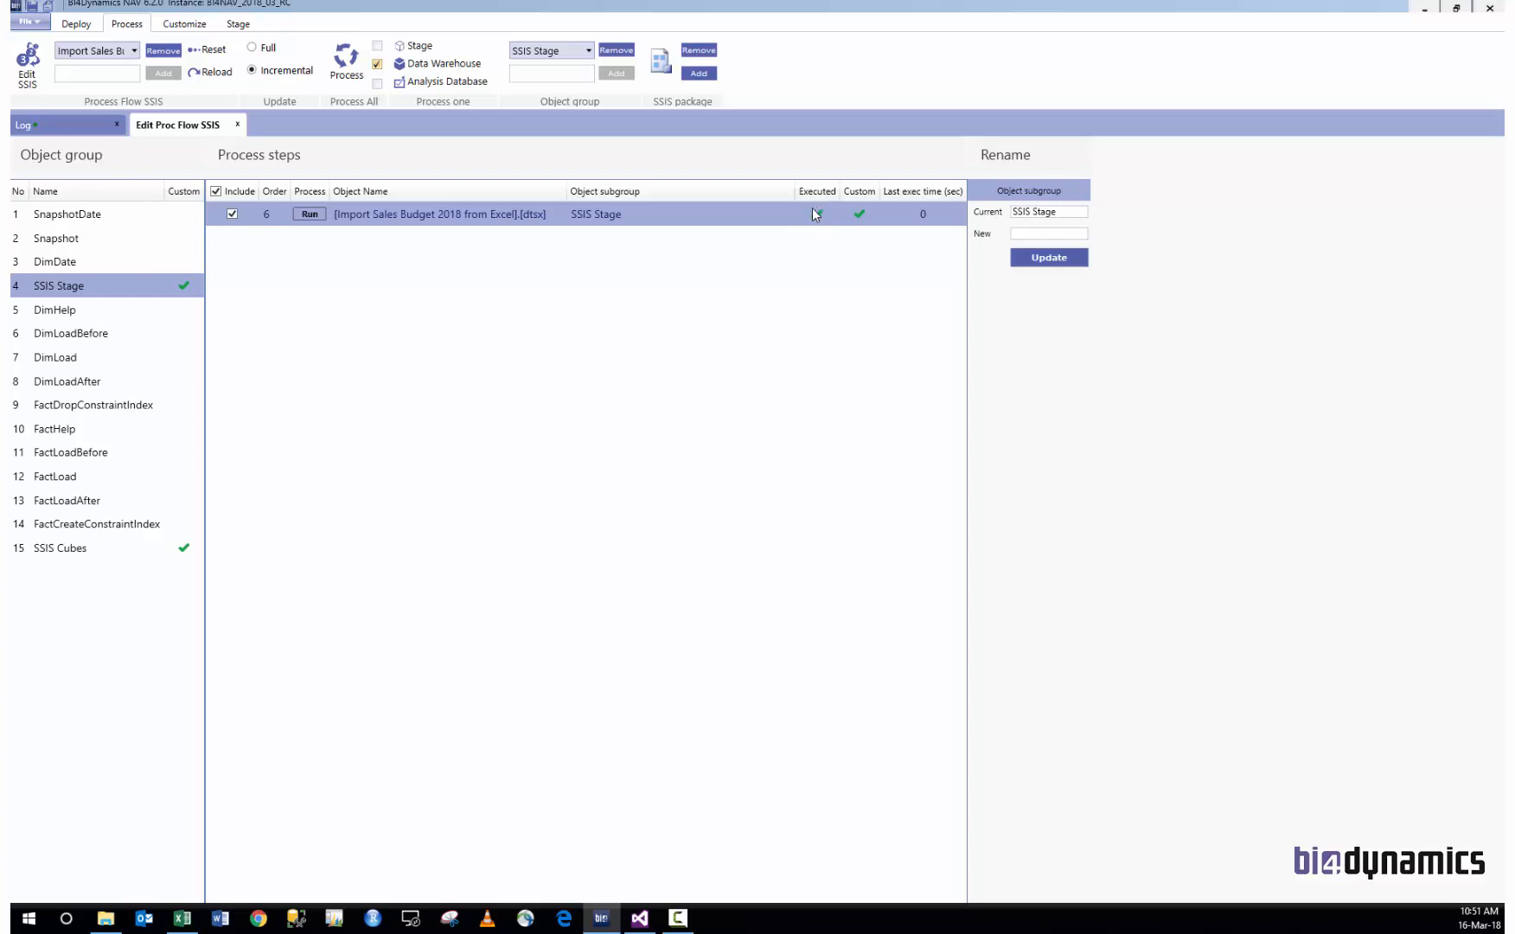
click(86, 130)
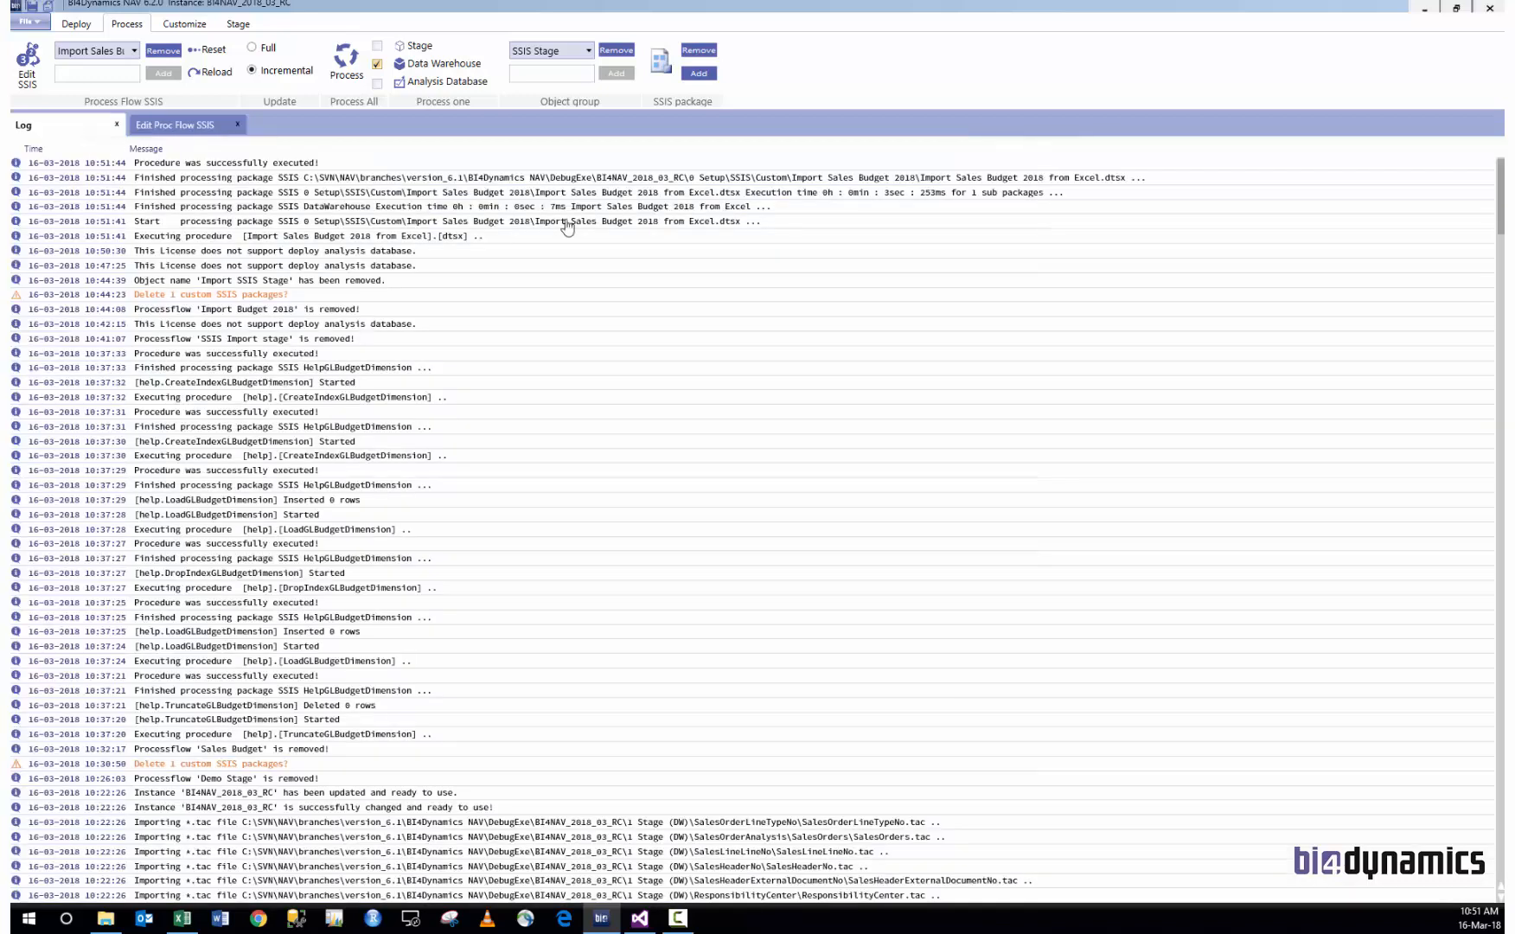
click(194, 127)
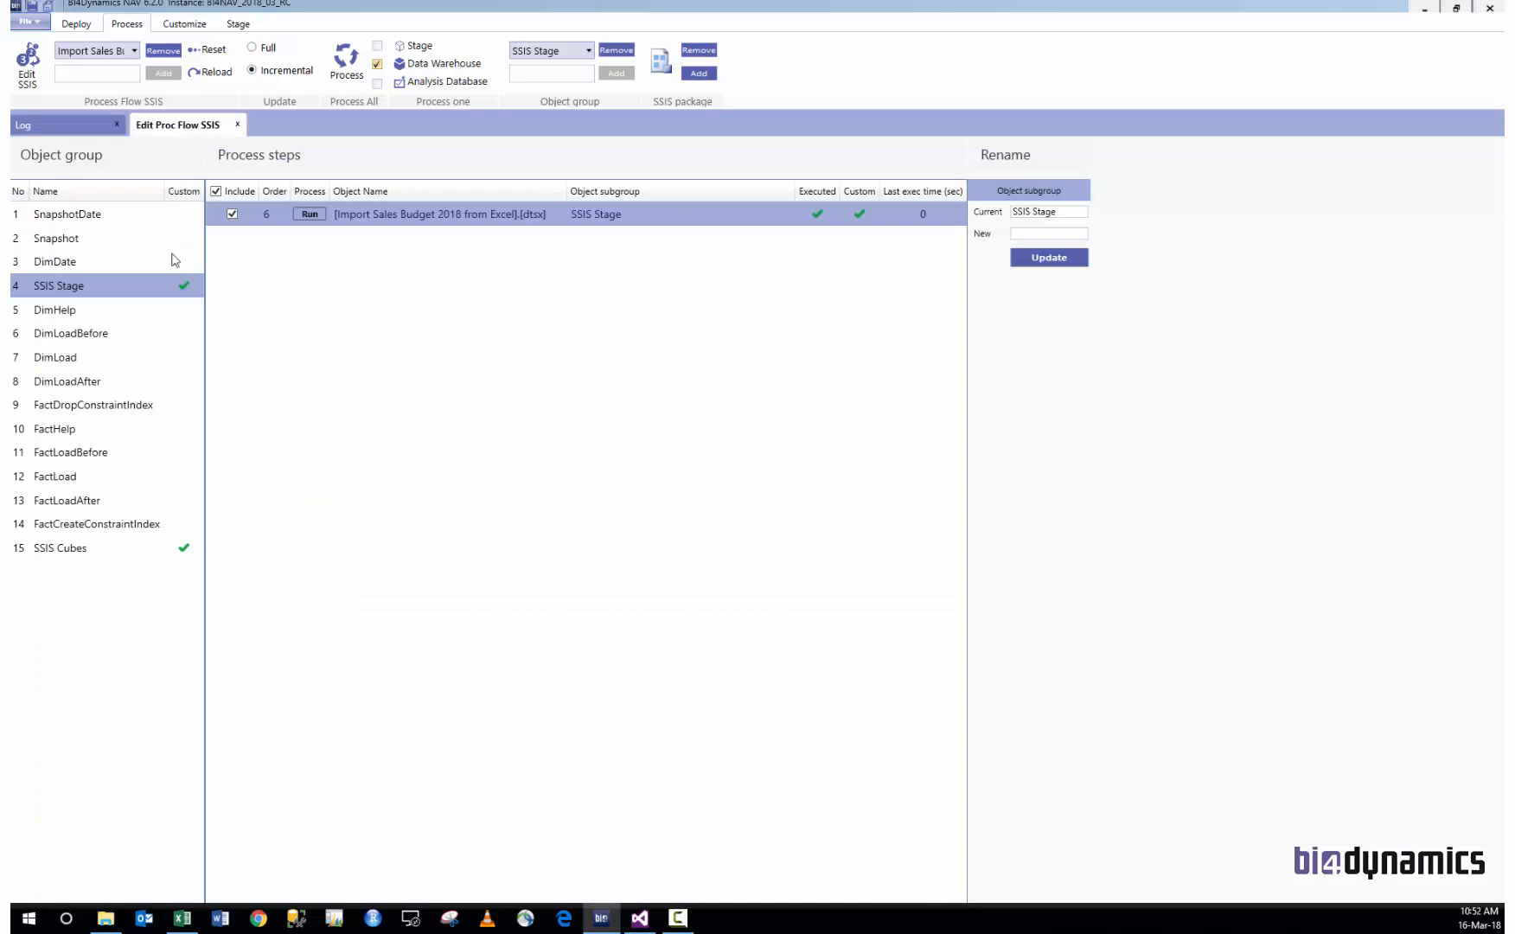
Step: Run the TruncateSalesBudget and LoadSalesBudget steps in the FactLoad group and check their execution in the log
click(78, 481)
scroll(356, 607, down, 2)
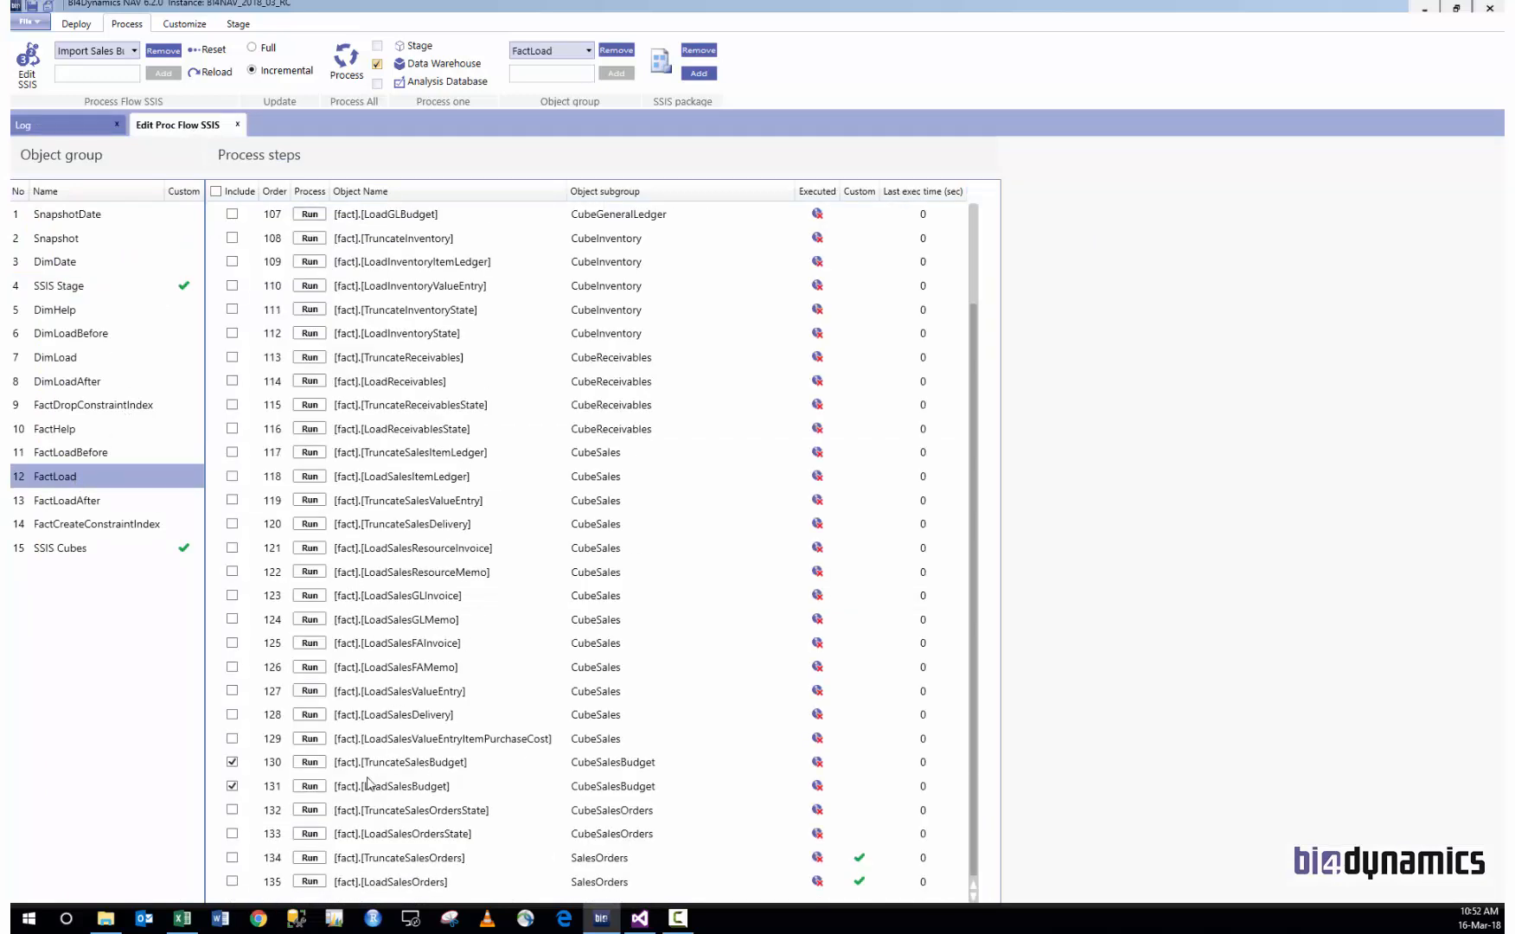
click(316, 765)
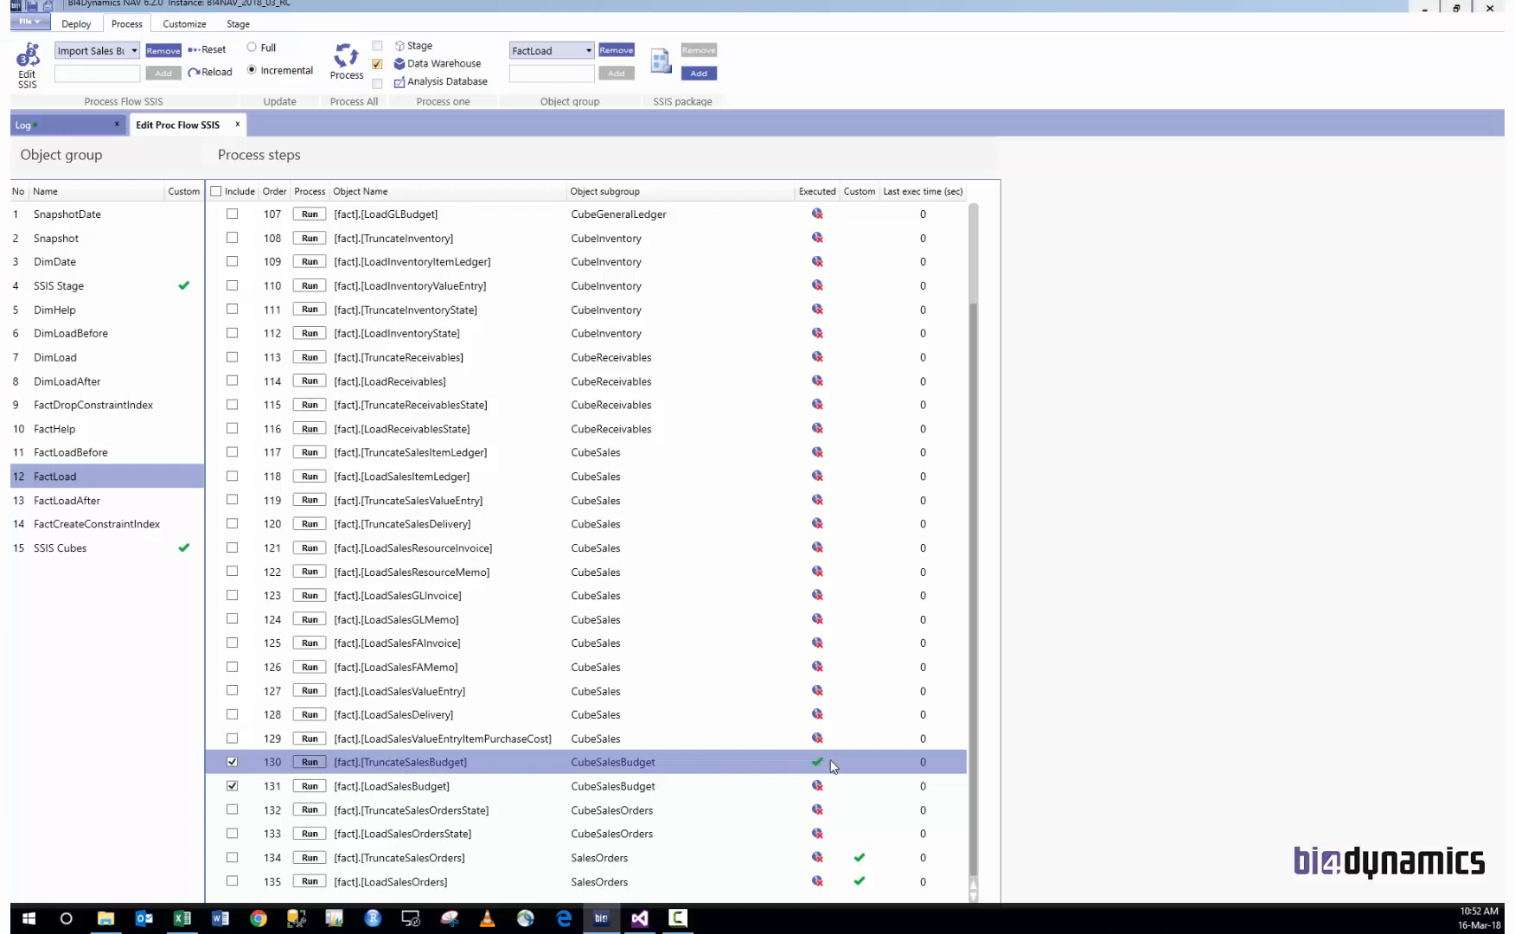
click(308, 790)
click(308, 788)
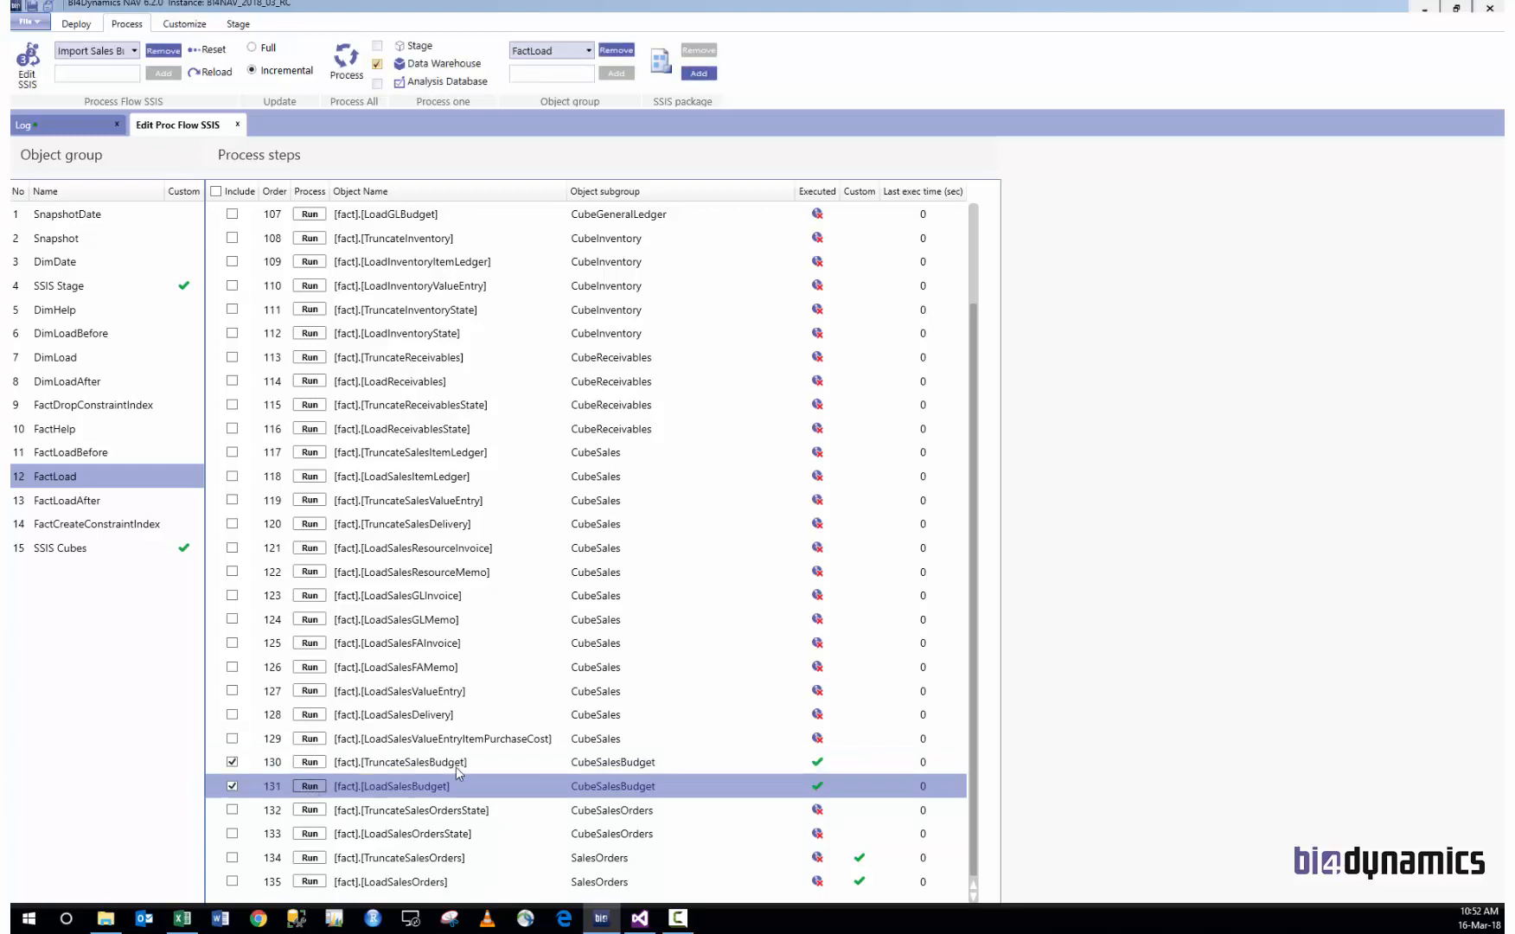
click(97, 128)
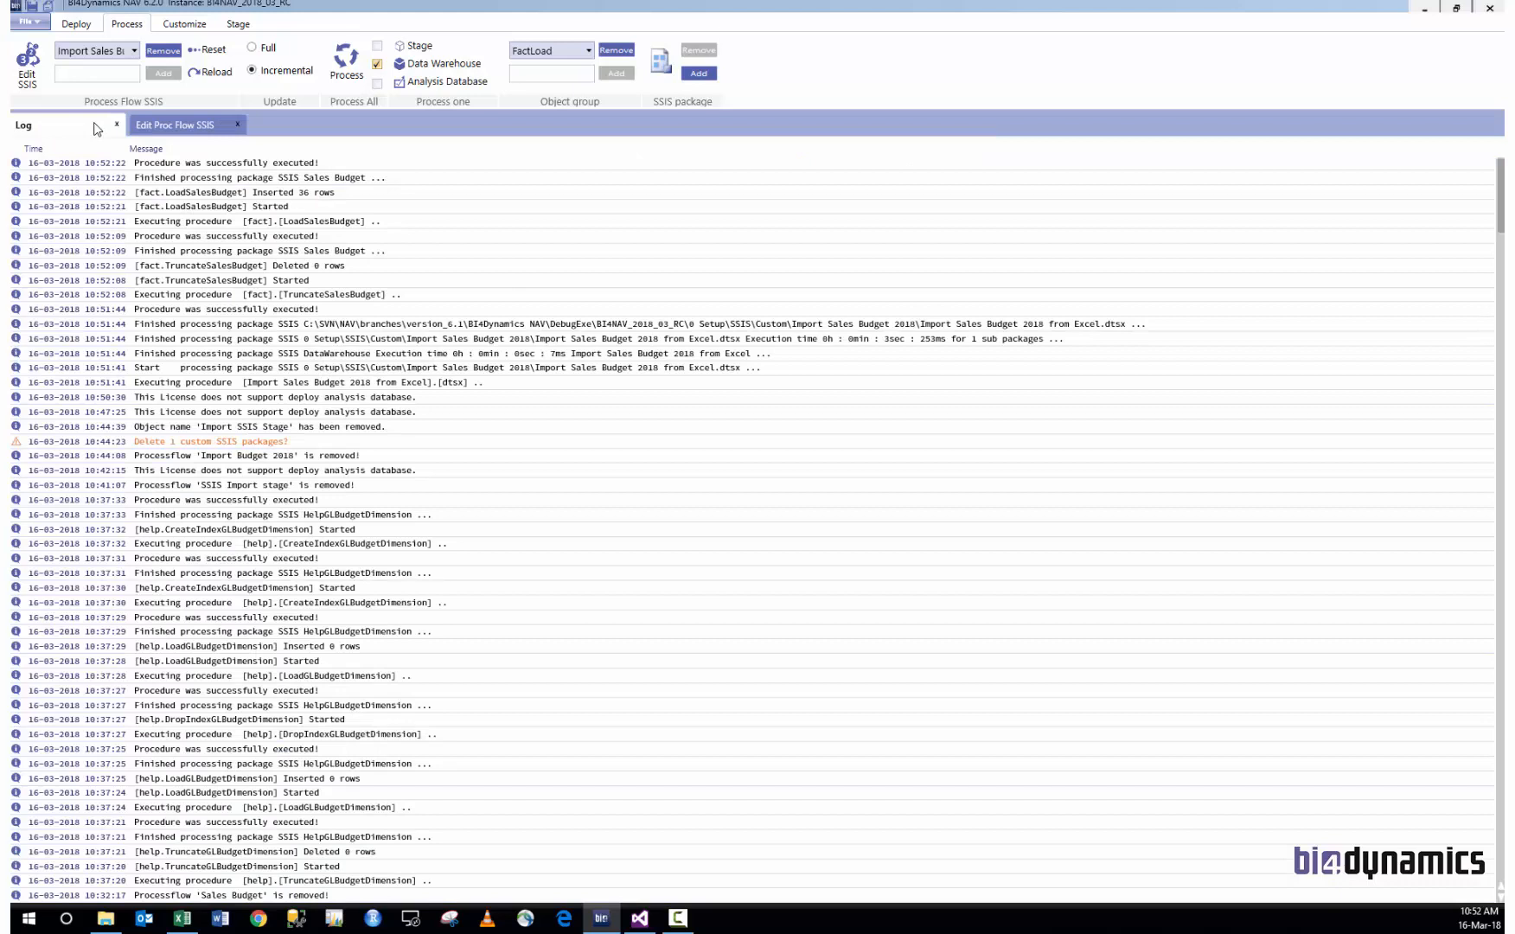
click(190, 127)
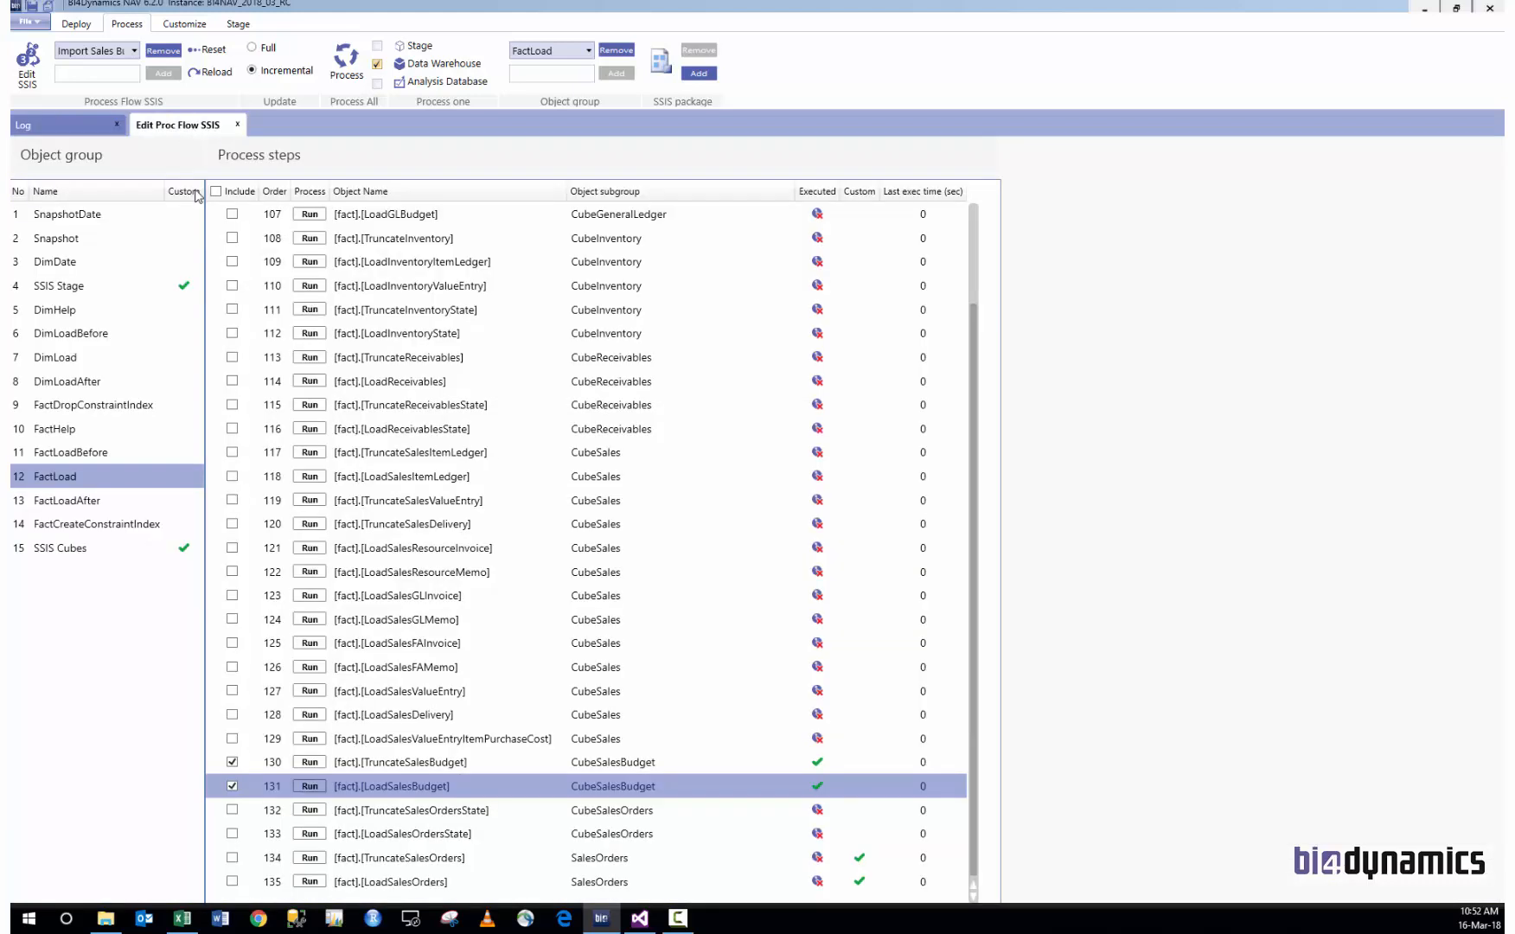
Step: Run the Process Sales Cube - Sales Budget package in the SSIS Cubes group and open the log
click(78, 550)
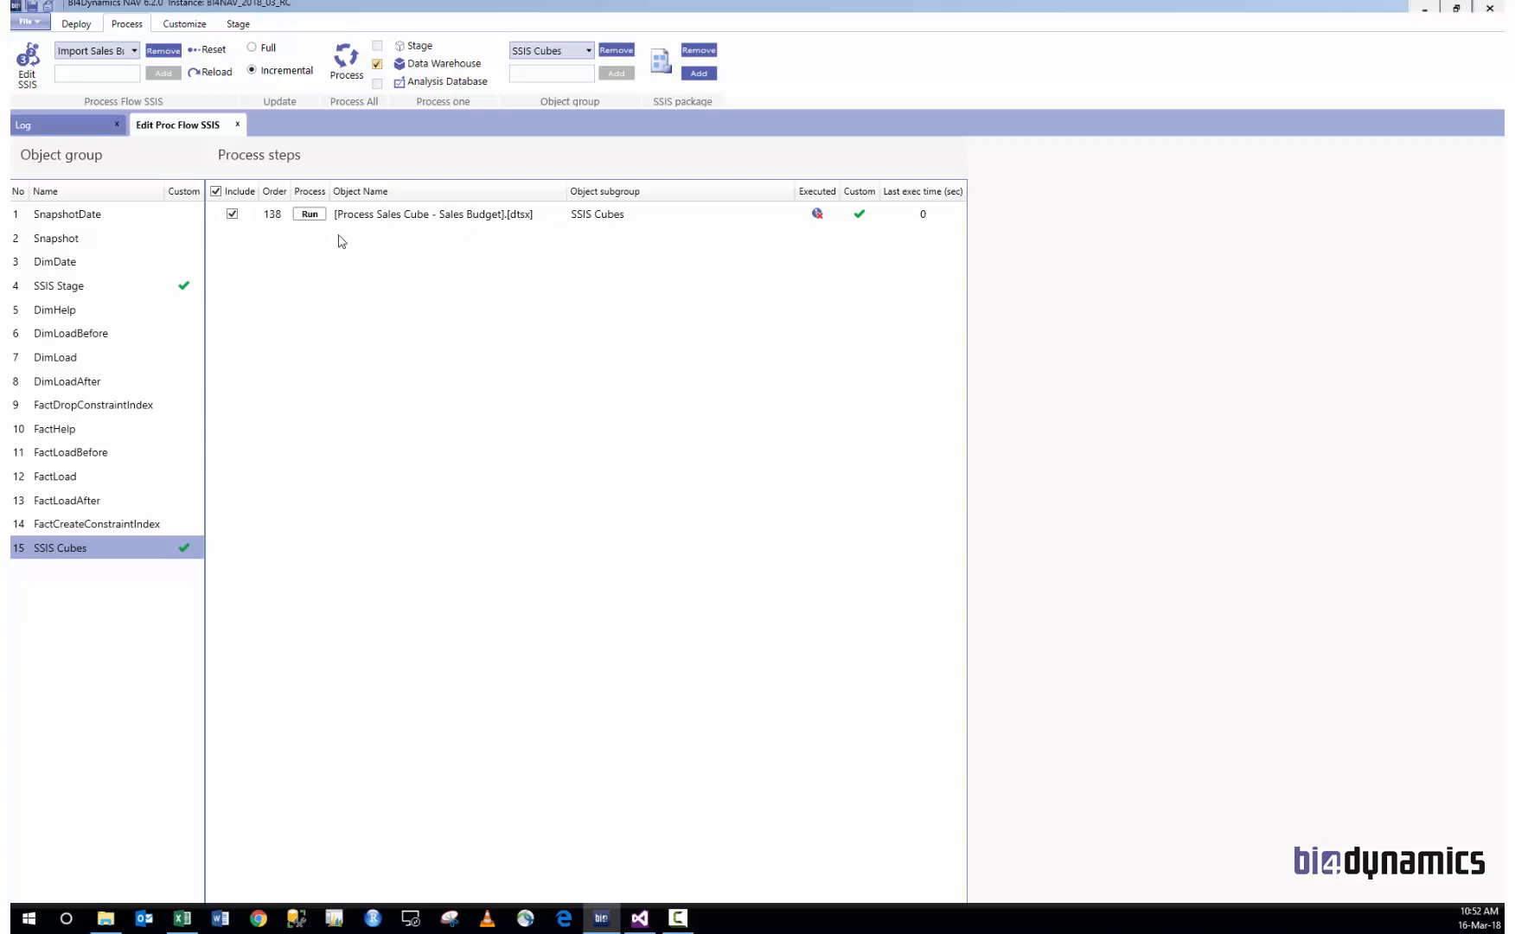
click(311, 212)
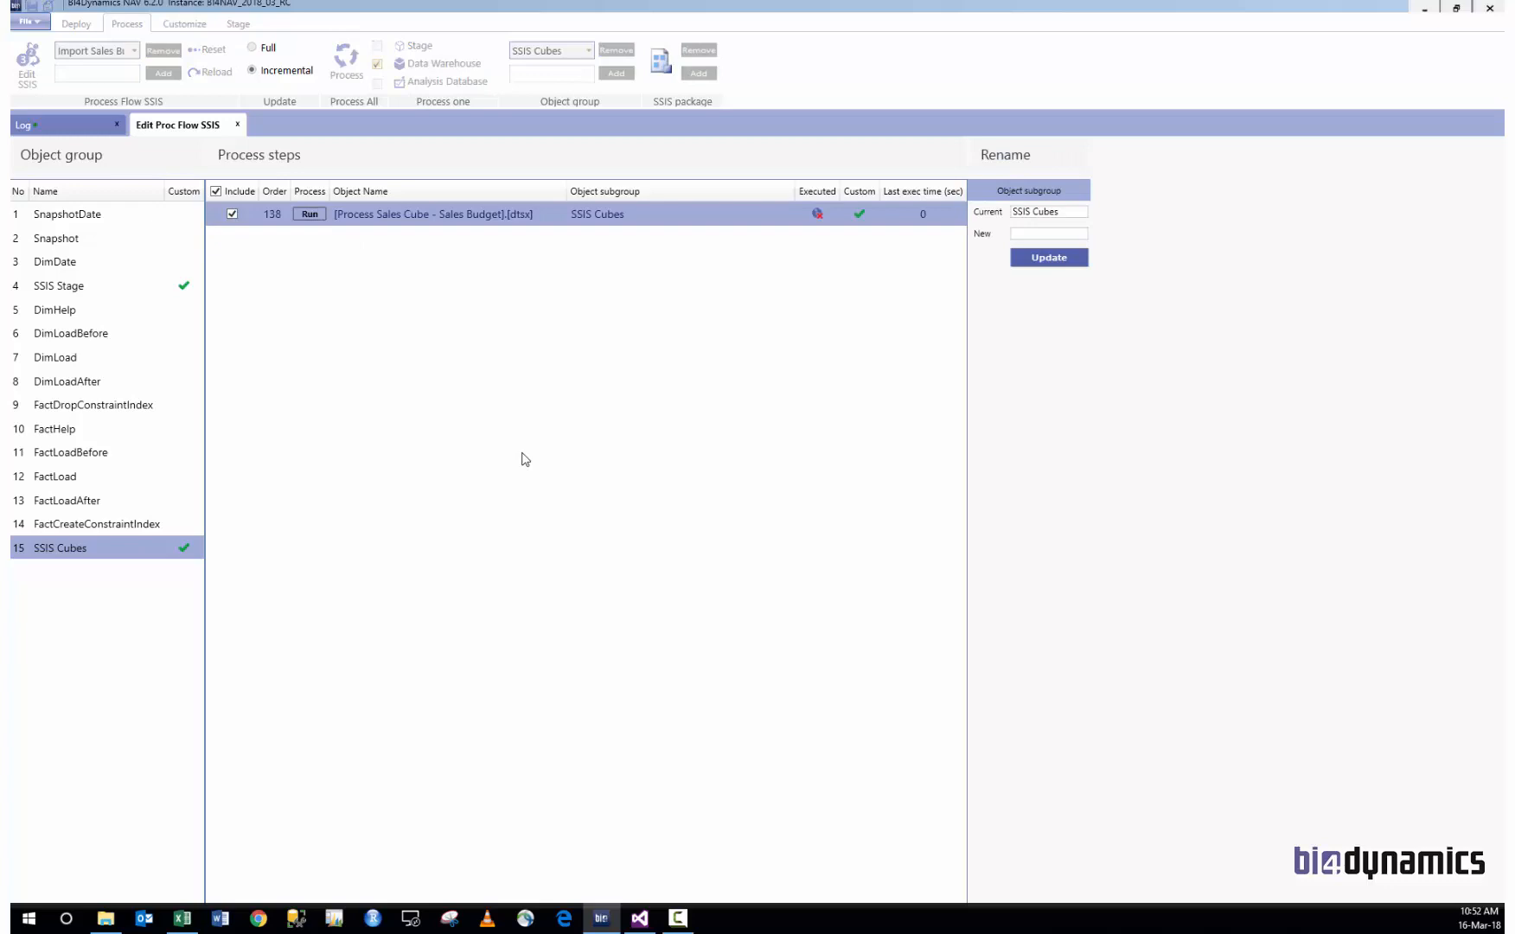
click(87, 137)
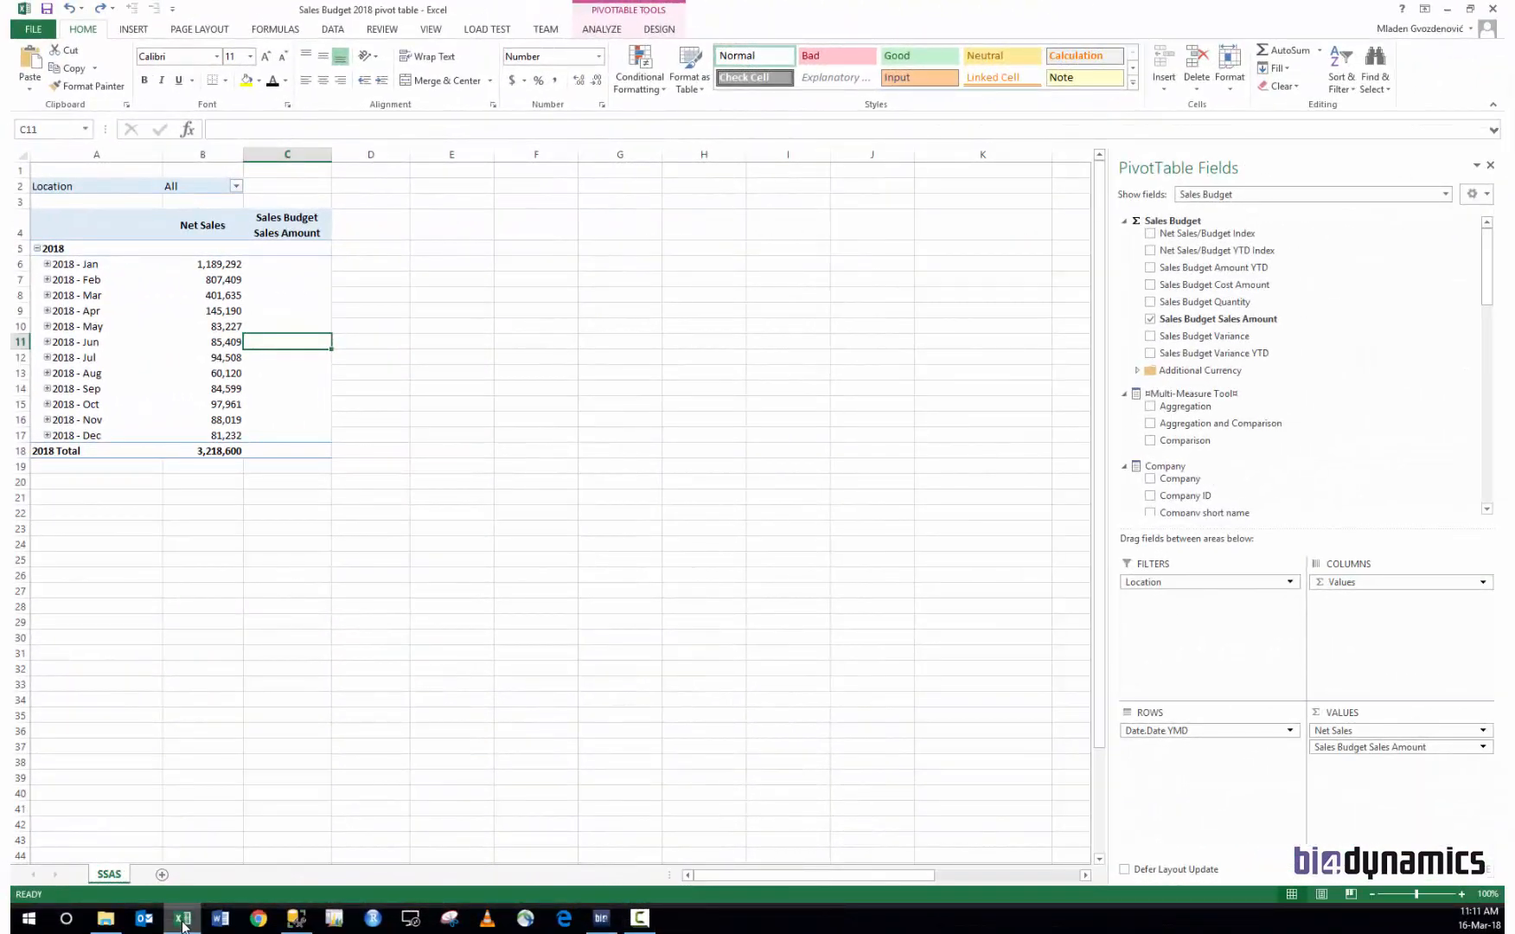
Step: In the Excel sales budget workbook, refresh the pivot table and add the Net Sales/Budget Index measure
click(212, 308)
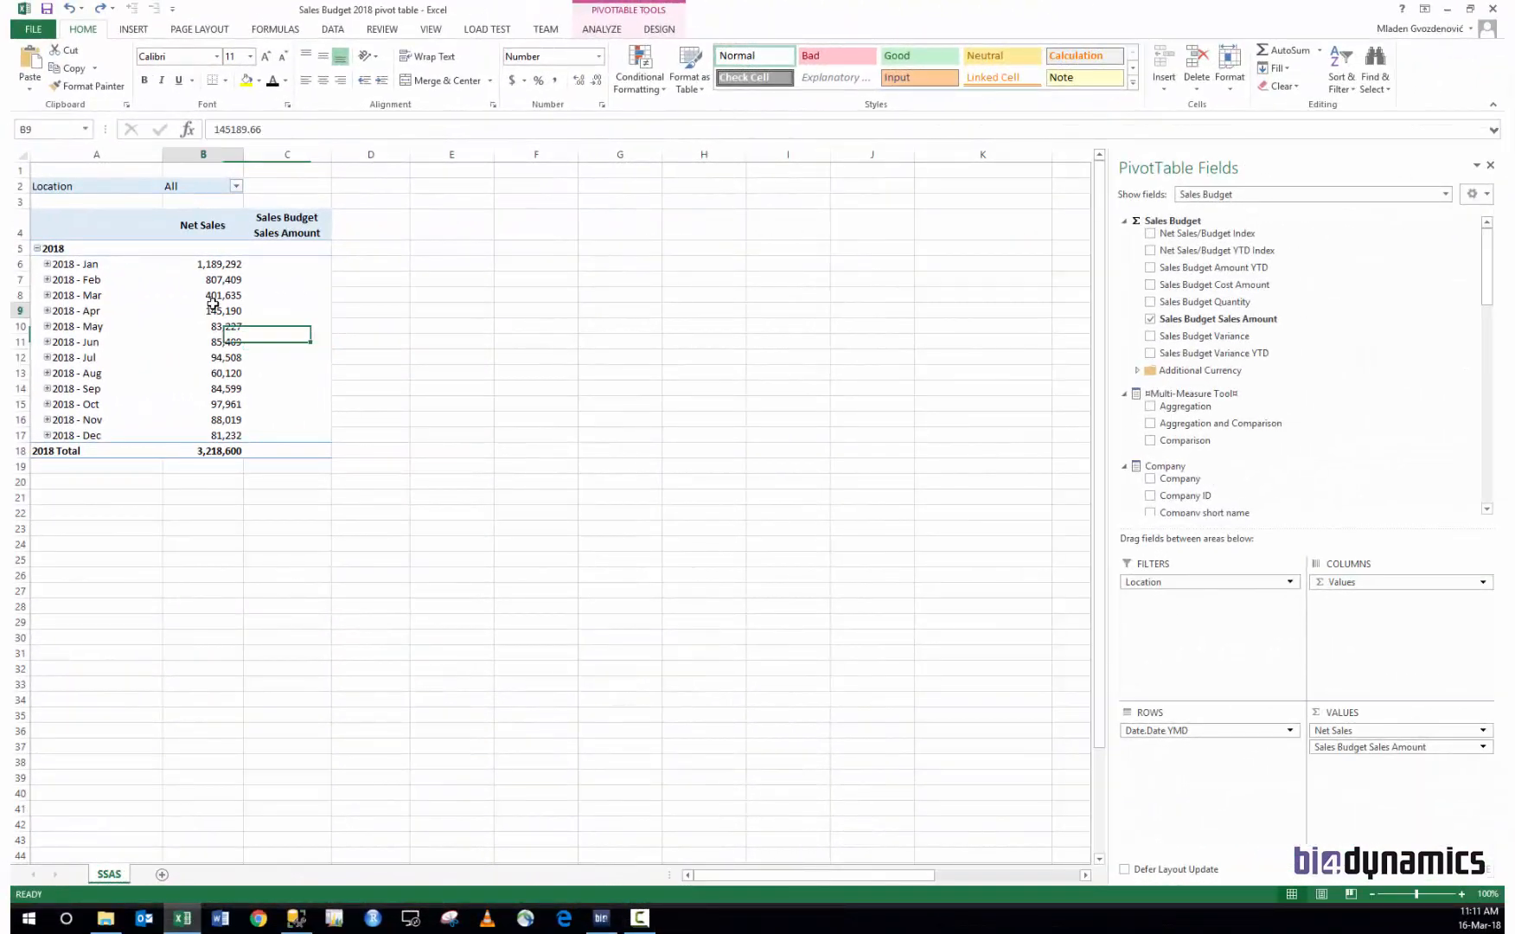
click(285, 226)
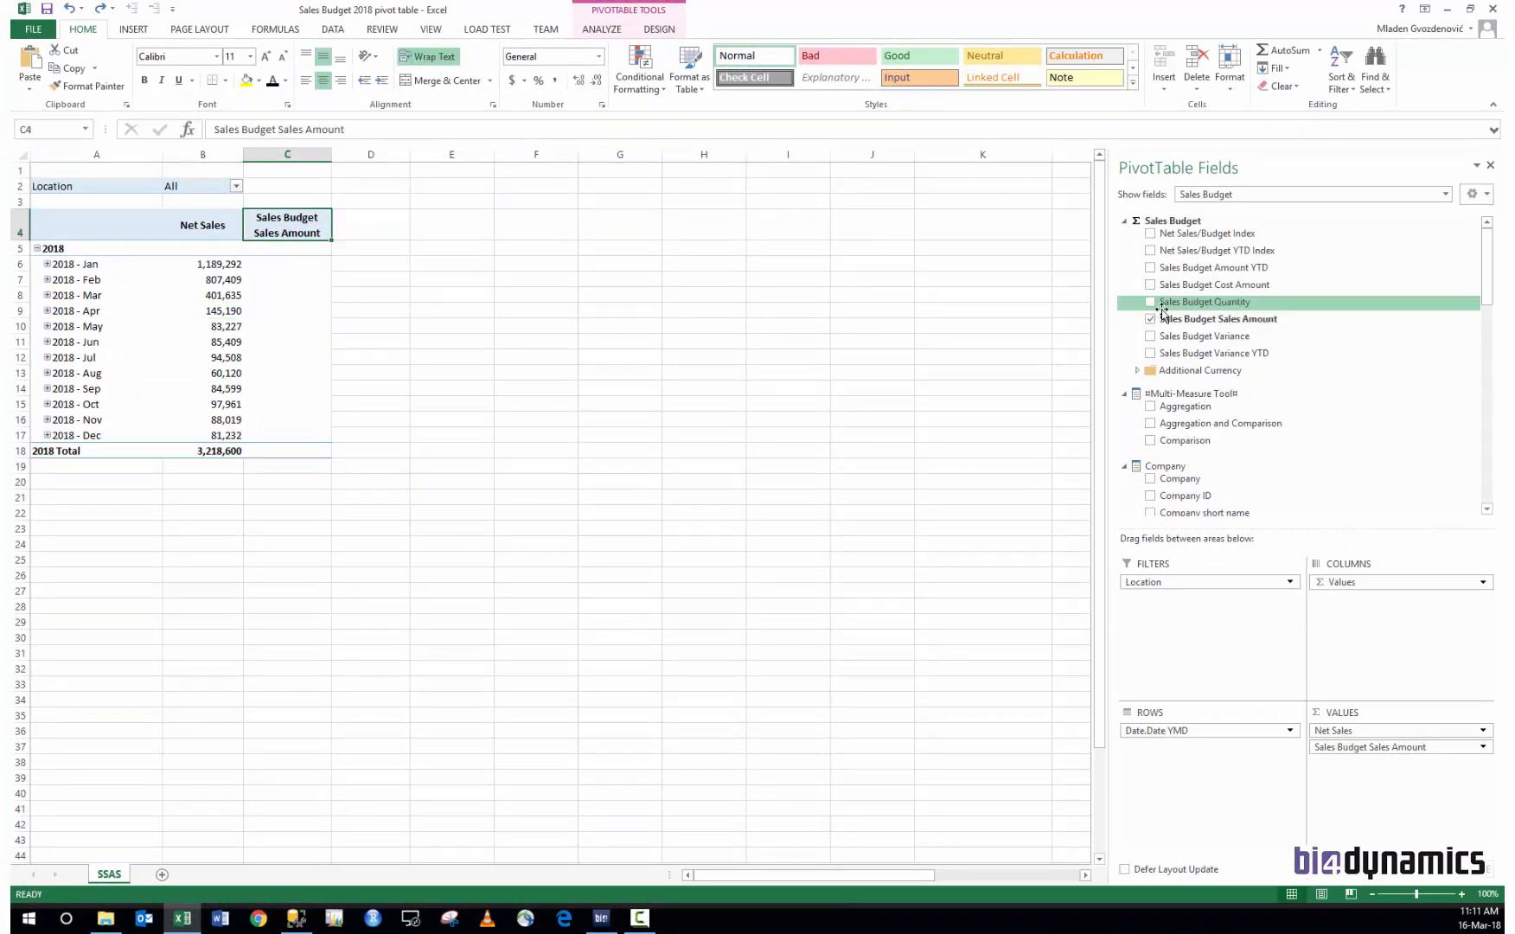
right_click(292, 299)
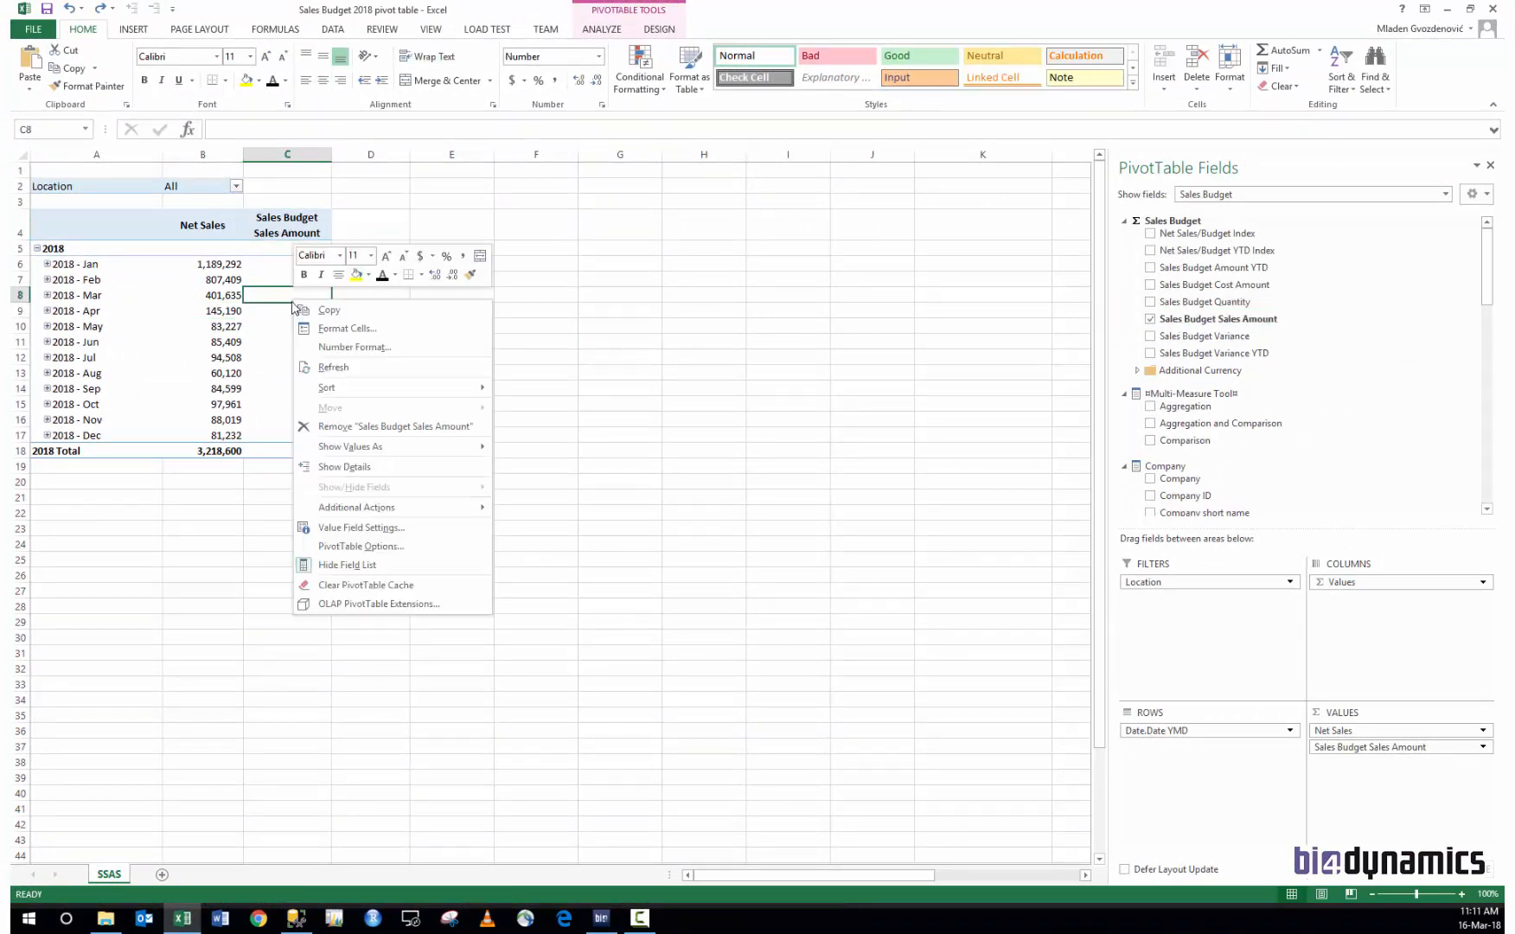
click(317, 365)
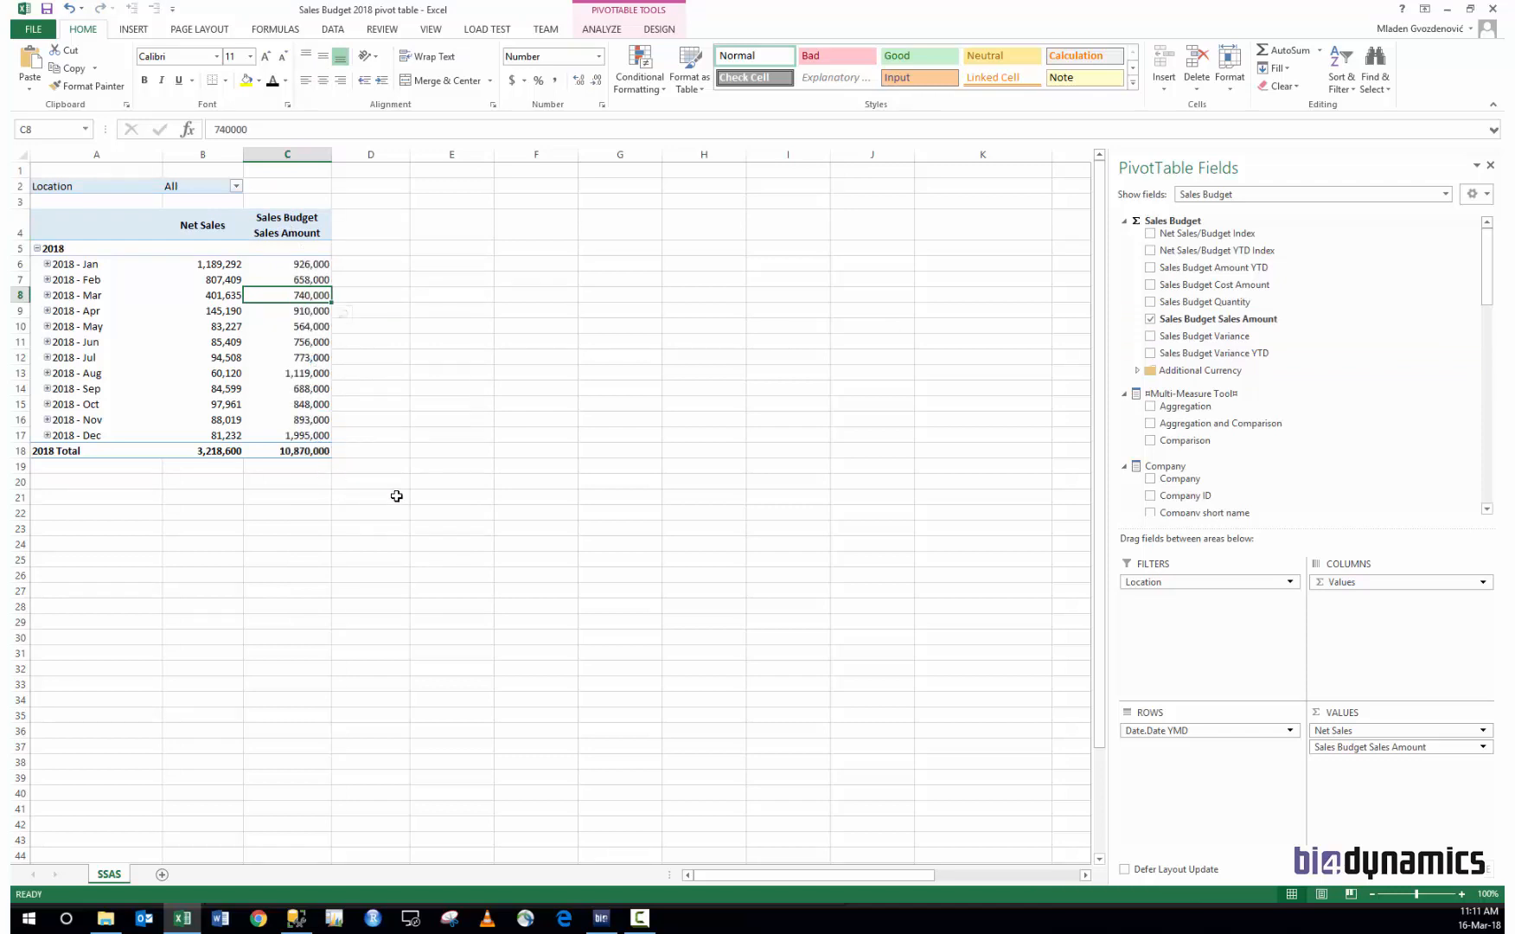
click(1151, 233)
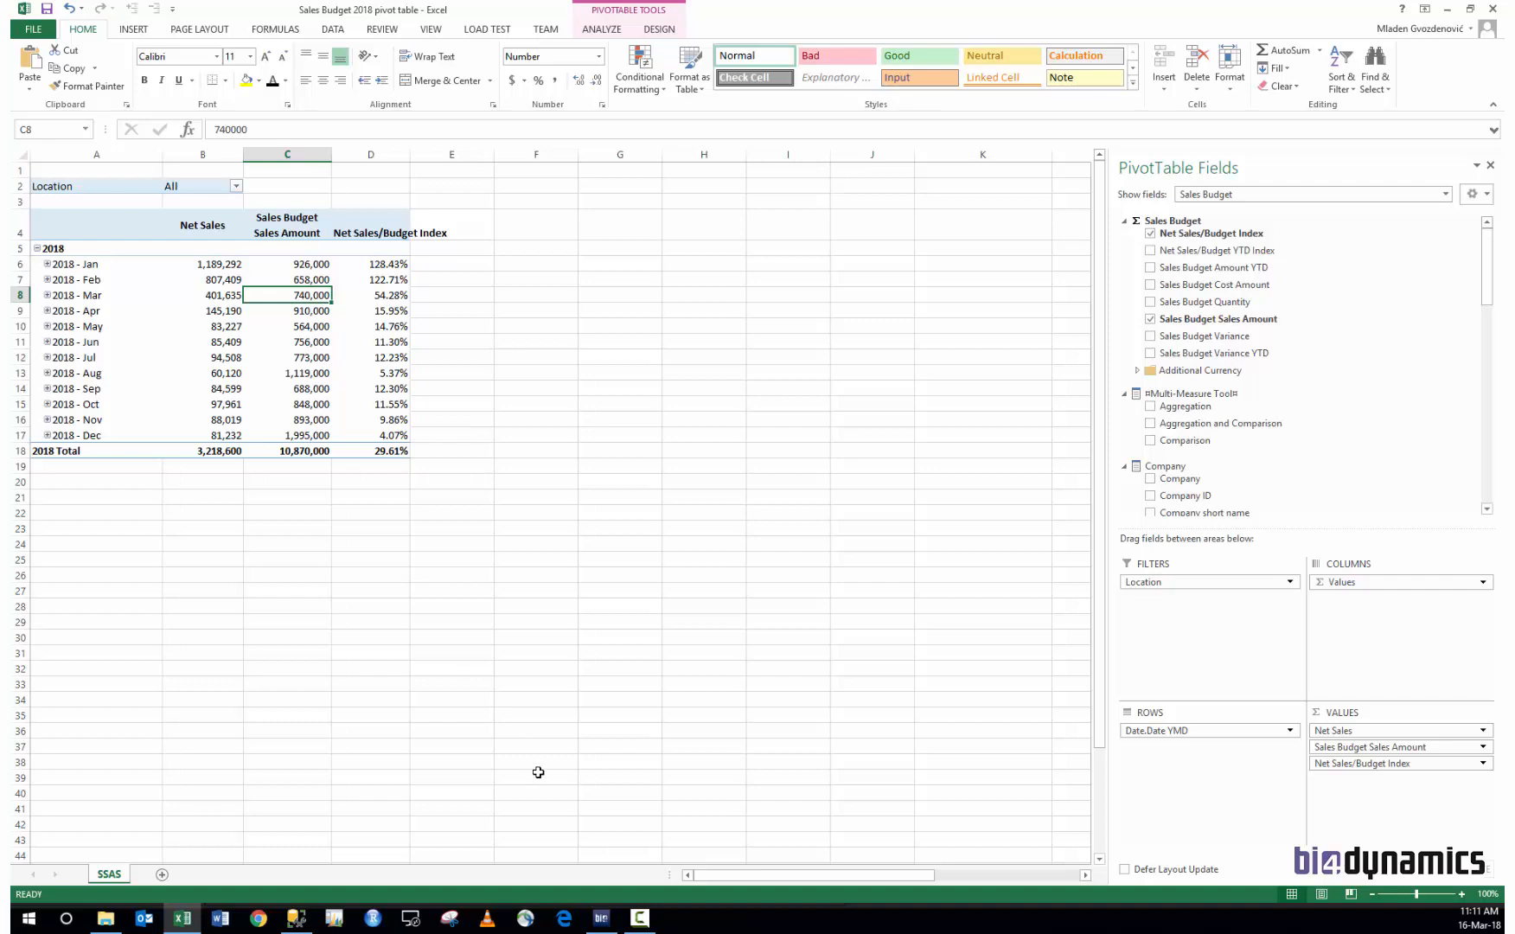
Step: Return to BI4Dynamics and review the included steps in the SSIS Stage, FactLoad and SSIS Cubes groups
click(601, 918)
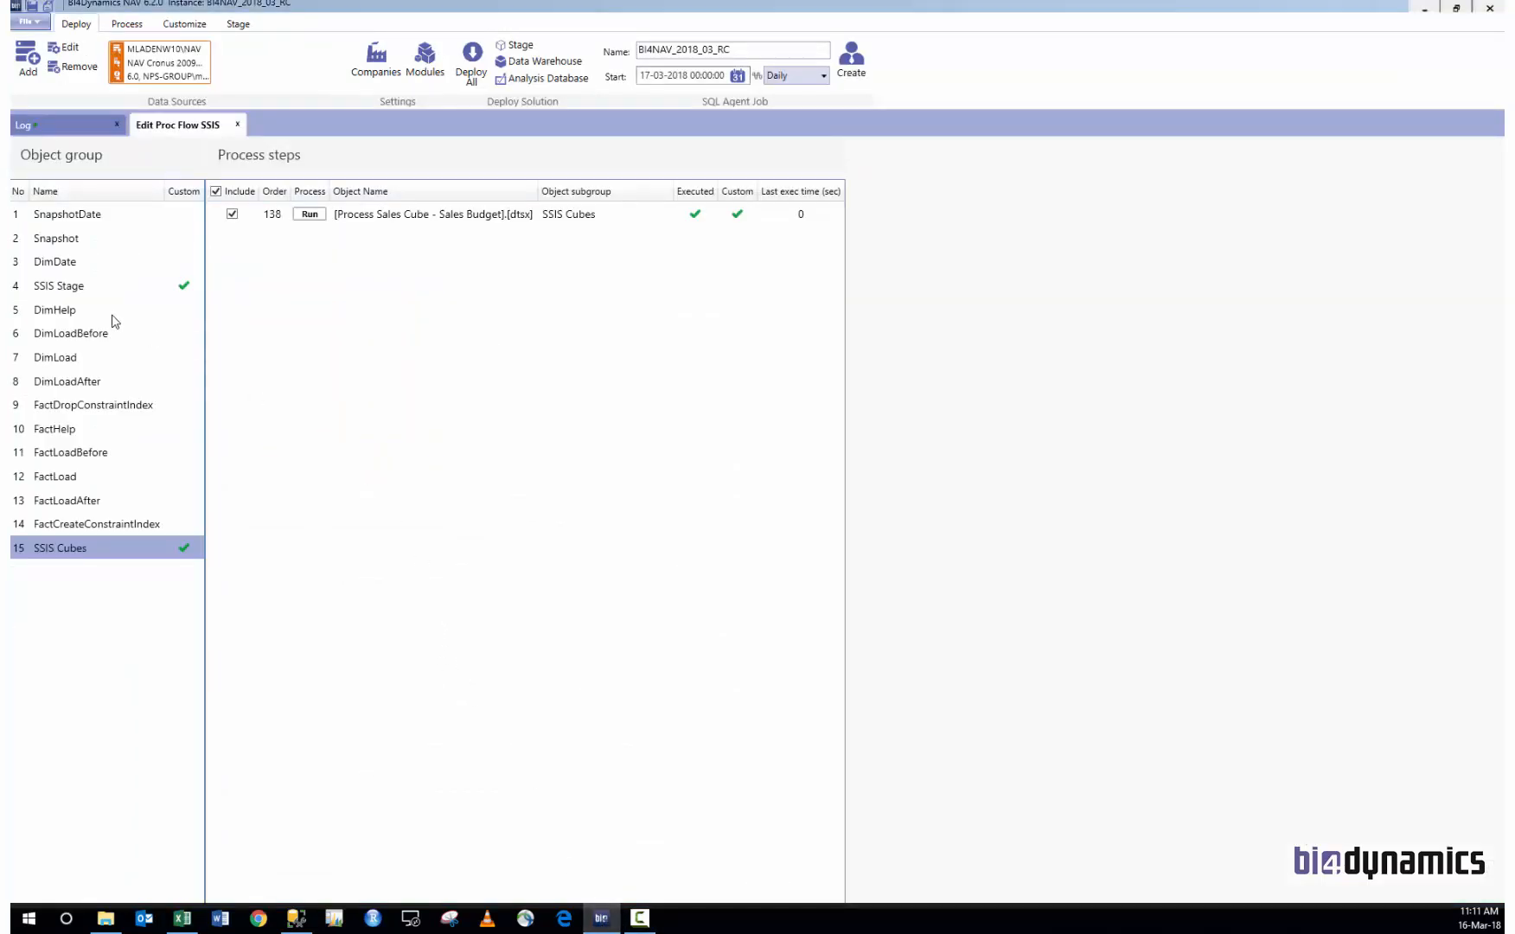
click(79, 291)
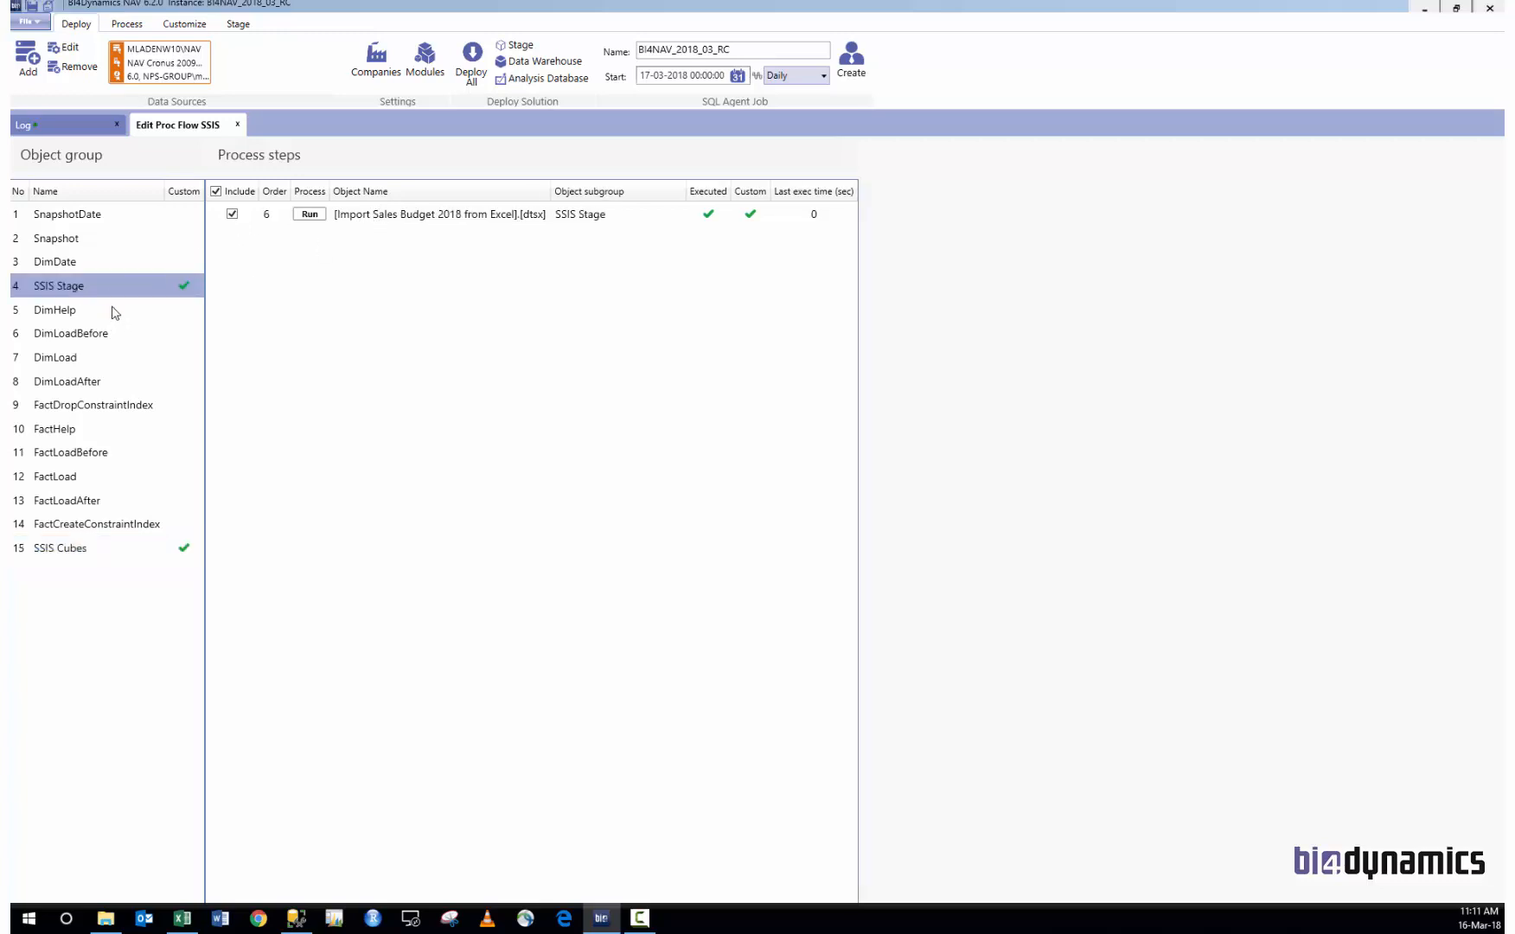
click(79, 502)
click(75, 482)
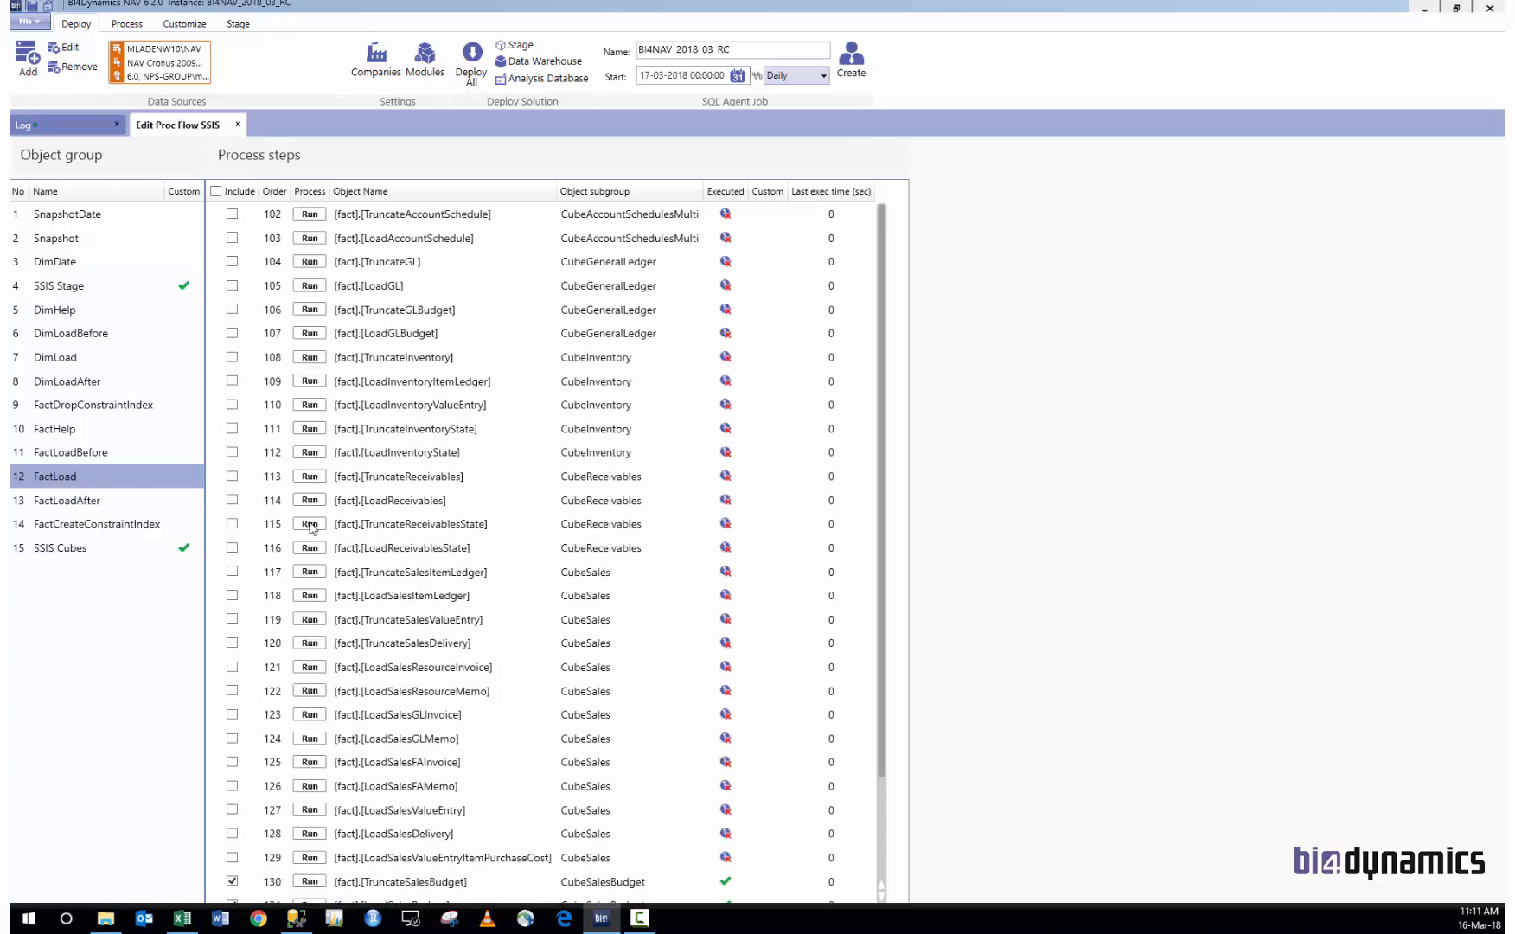
scroll(353, 536, down, 2)
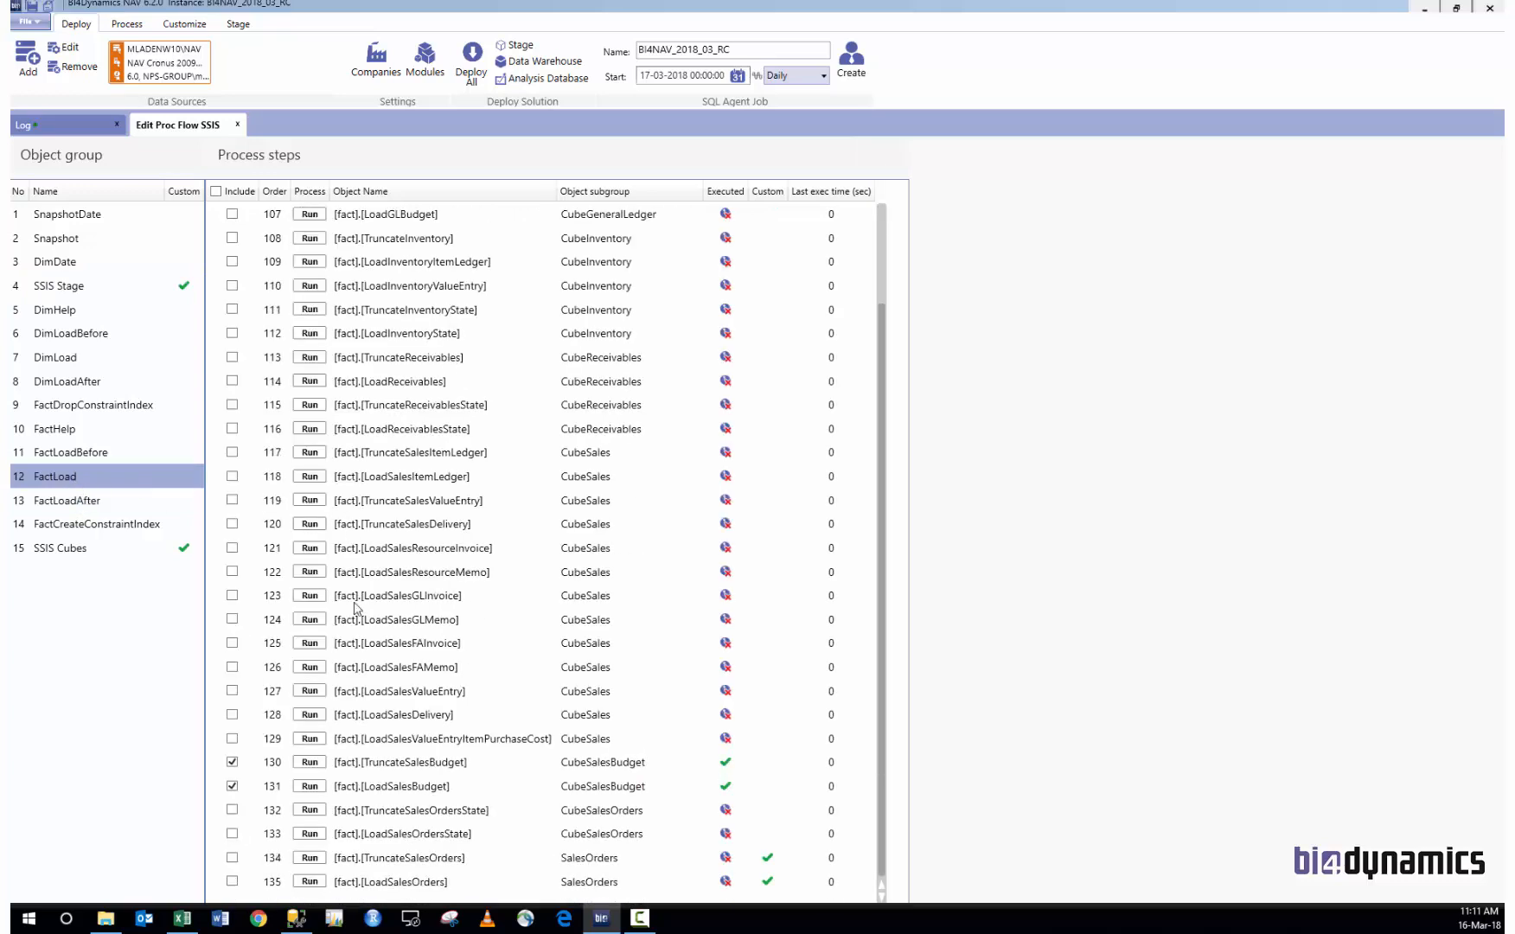
click(402, 789)
click(121, 548)
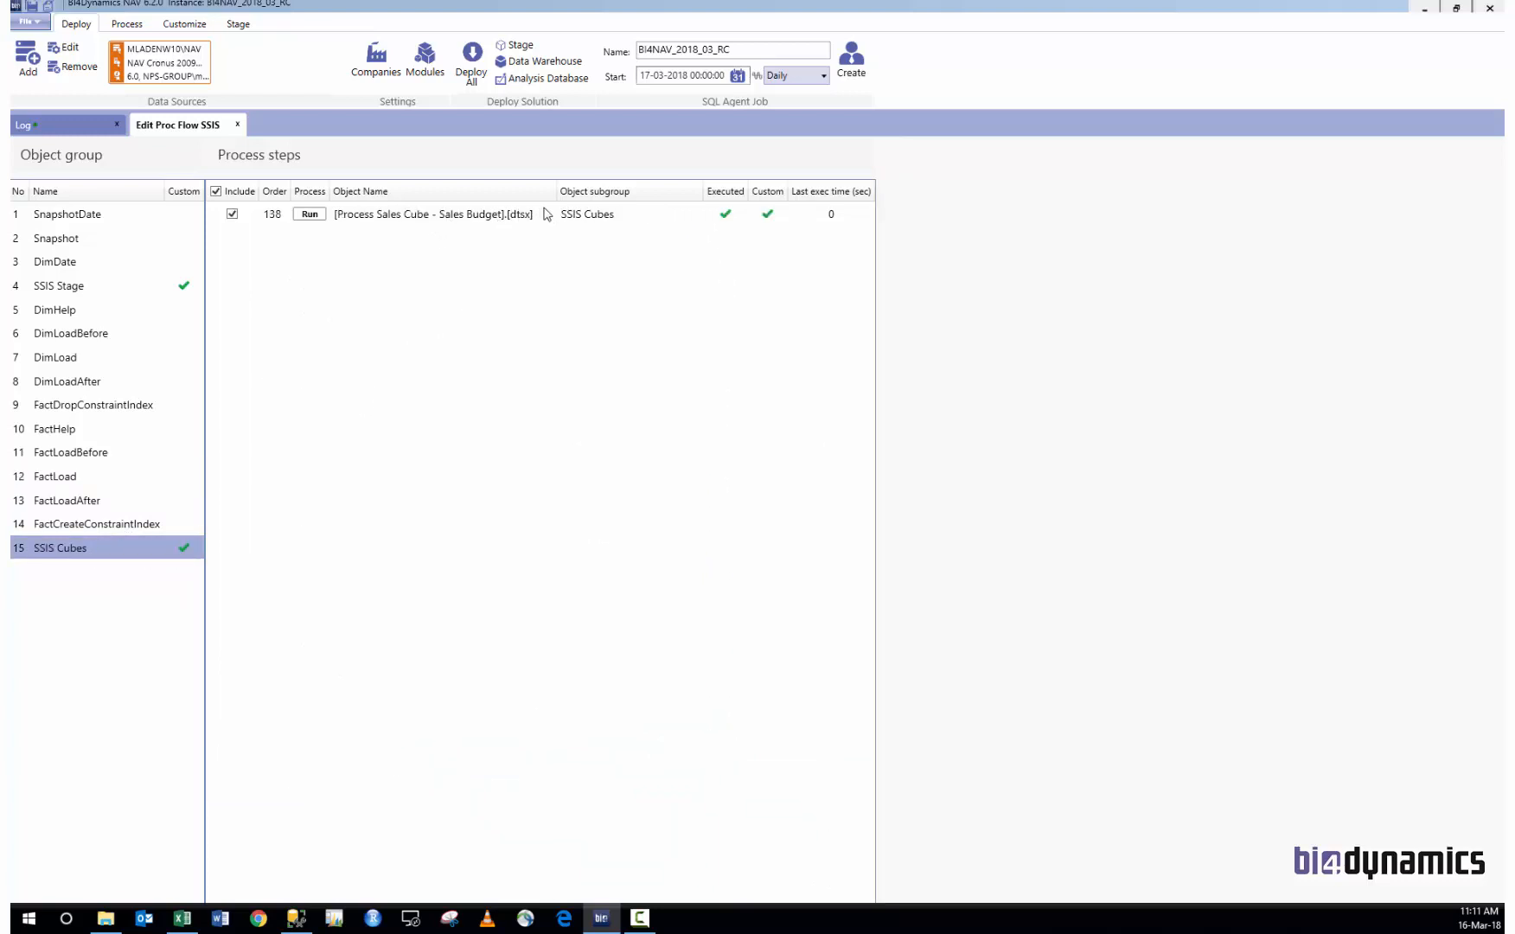
Step: Create a daily SQL Agent job named BI4NAV_2018_03_RC Import Sales Budget for the process flow
click(129, 27)
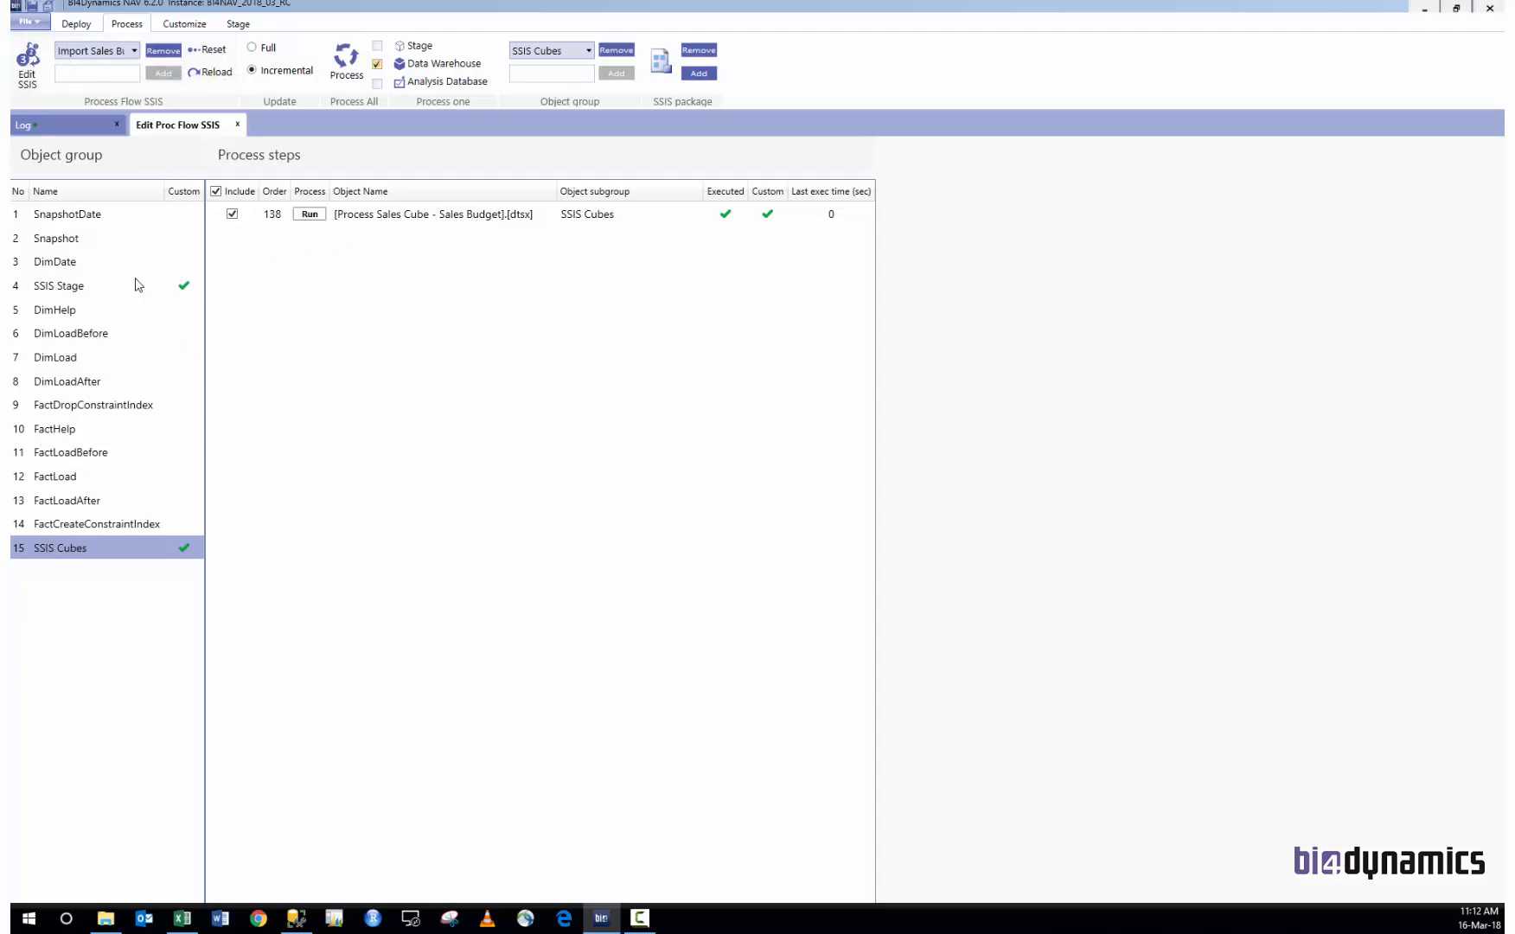
click(76, 26)
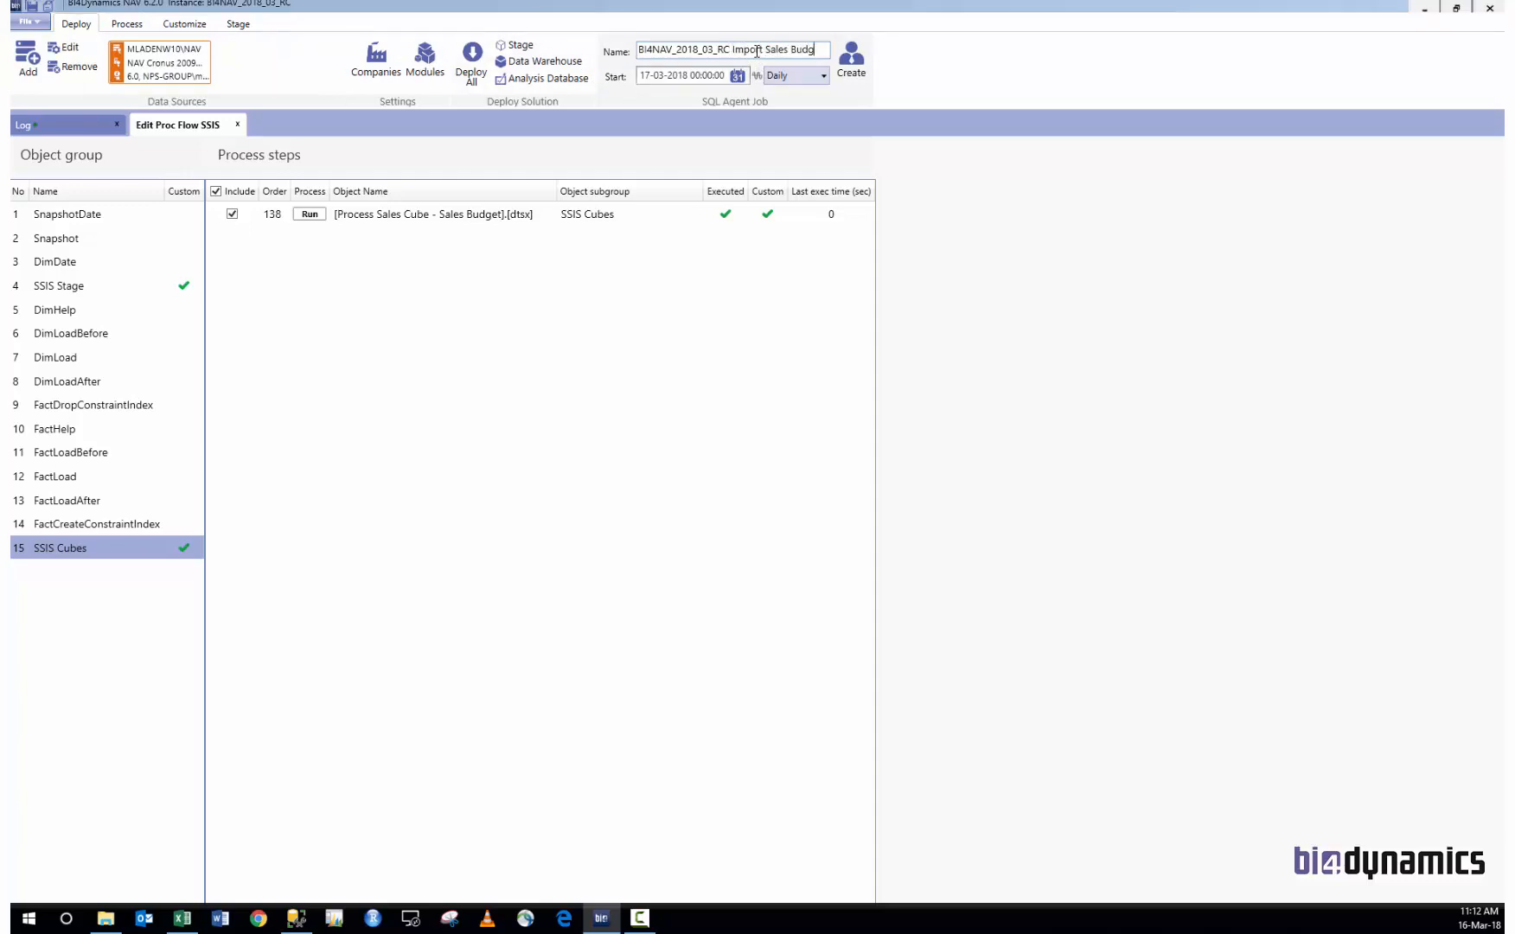
click(851, 60)
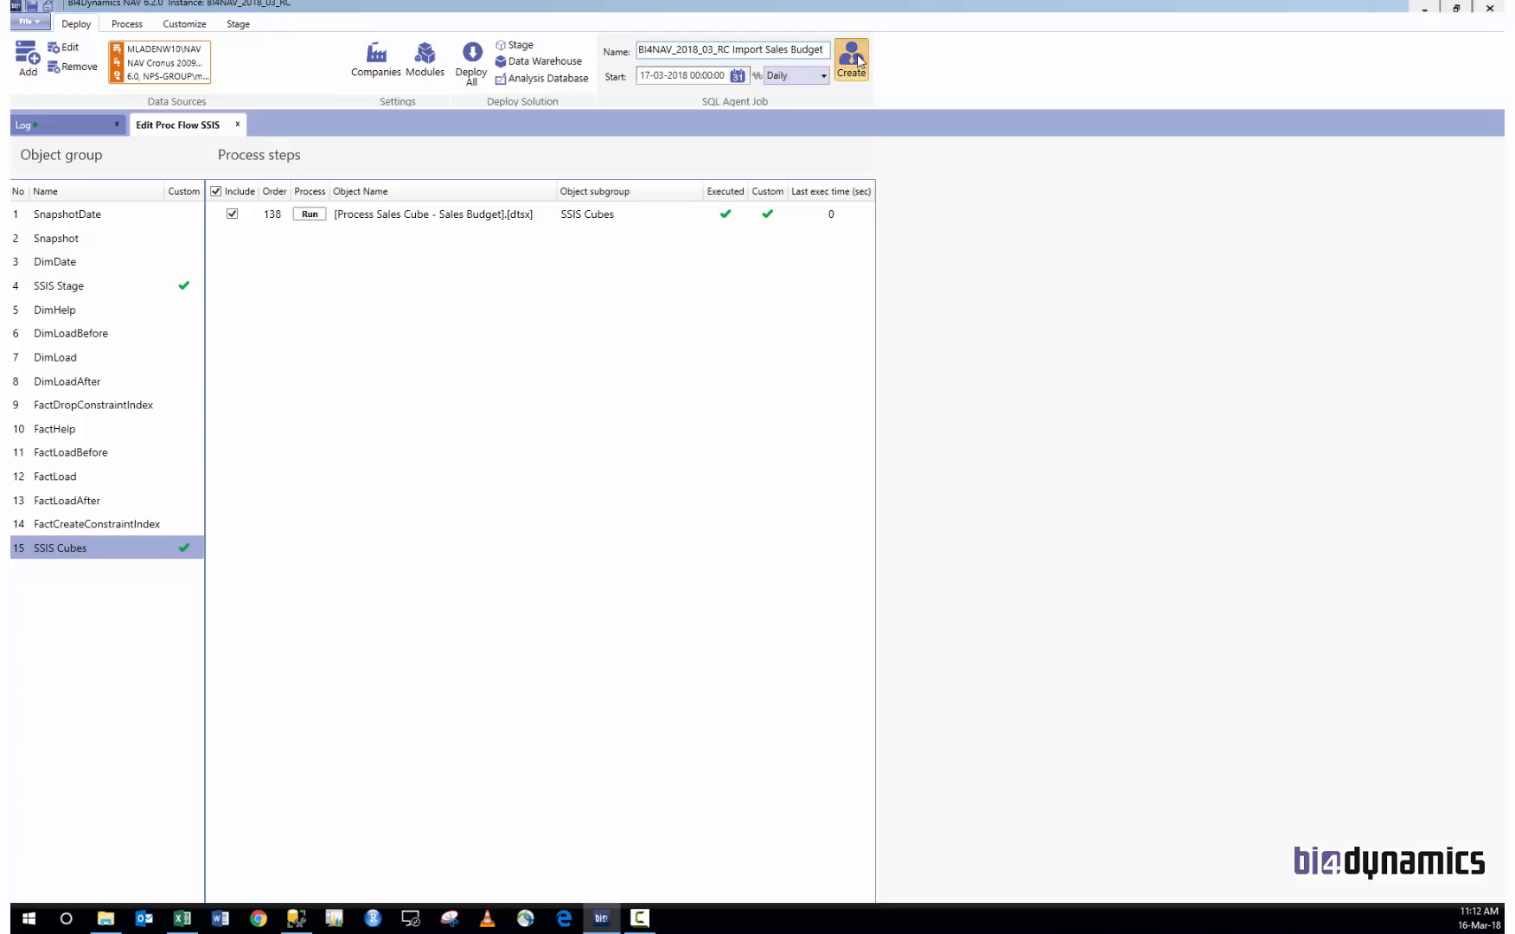
Step: Switch to SQL Server Management Studio and refresh the SQL Server Agent Jobs list
click(296, 918)
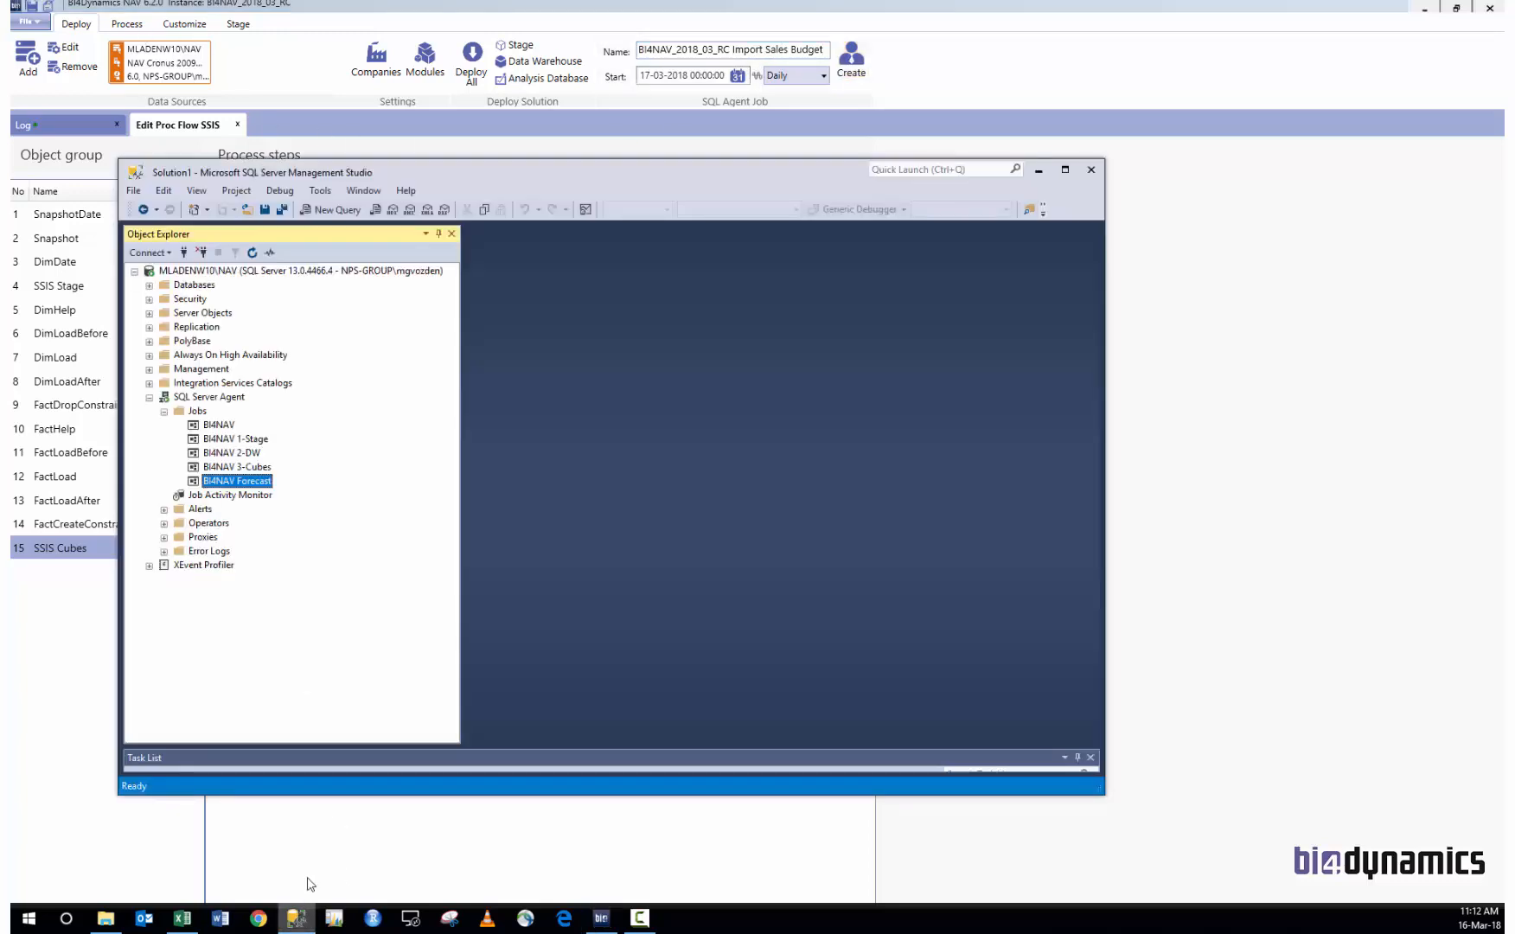
right_click(199, 397)
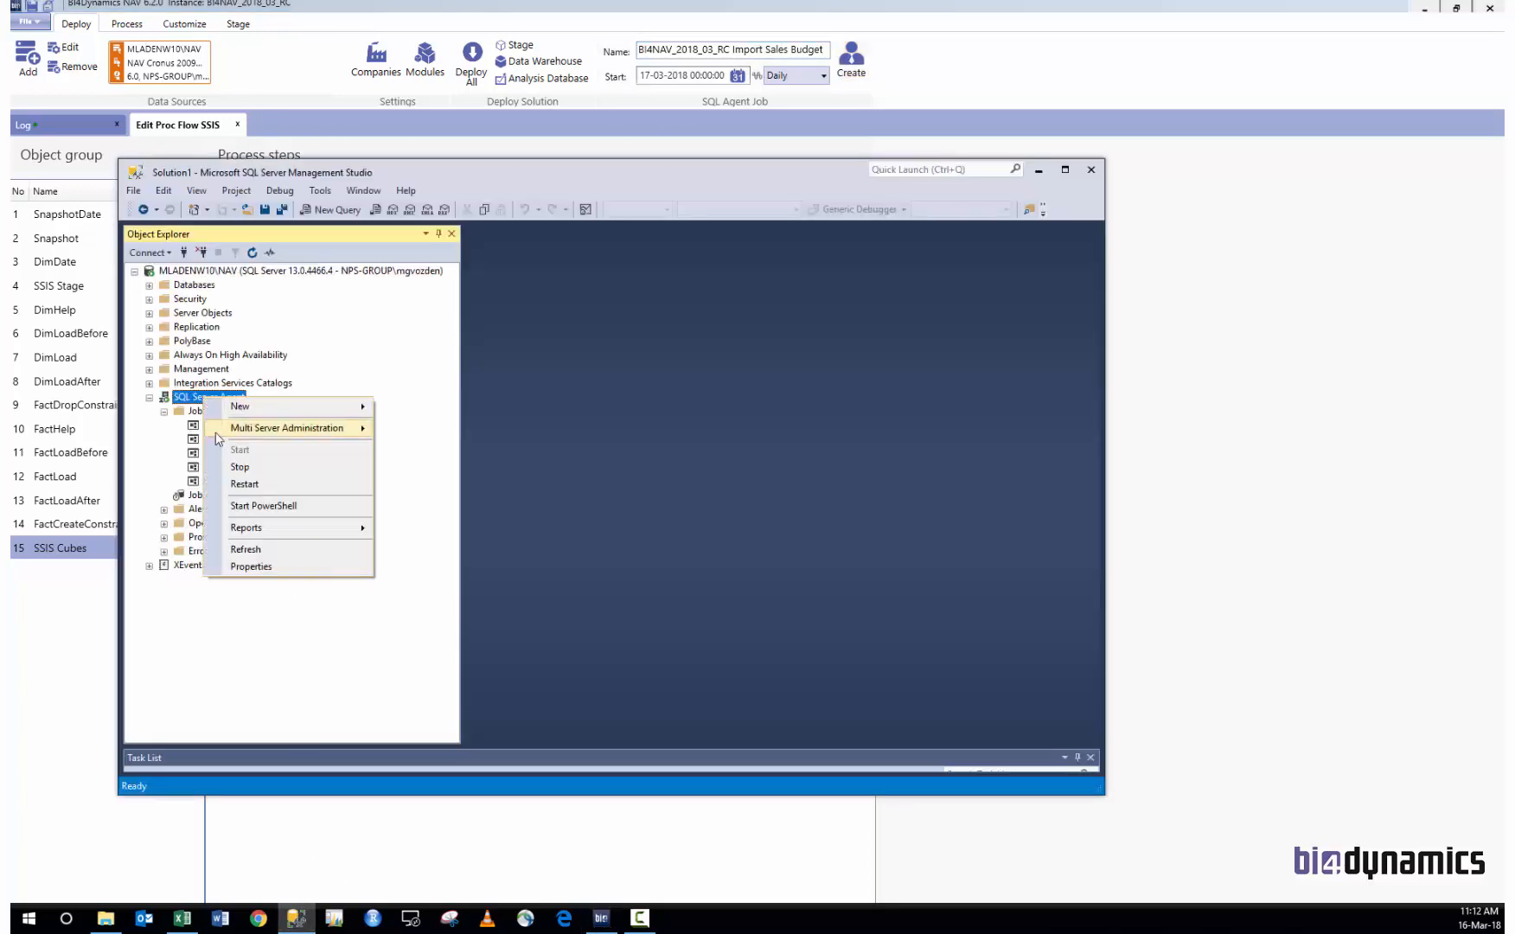
click(195, 411)
right_click(197, 410)
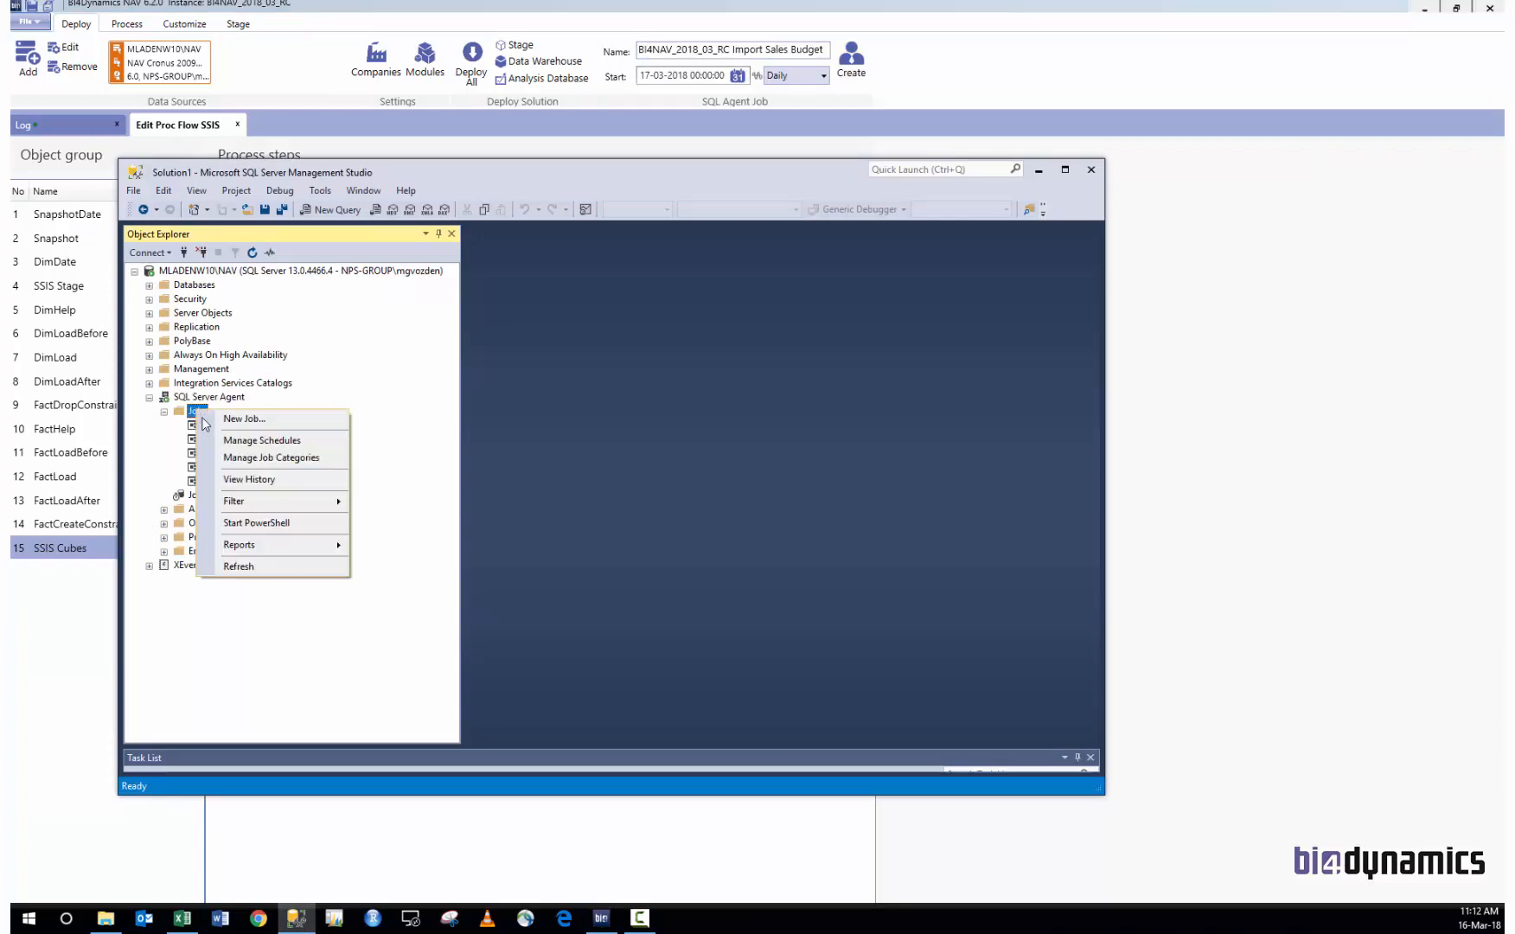
click(238, 567)
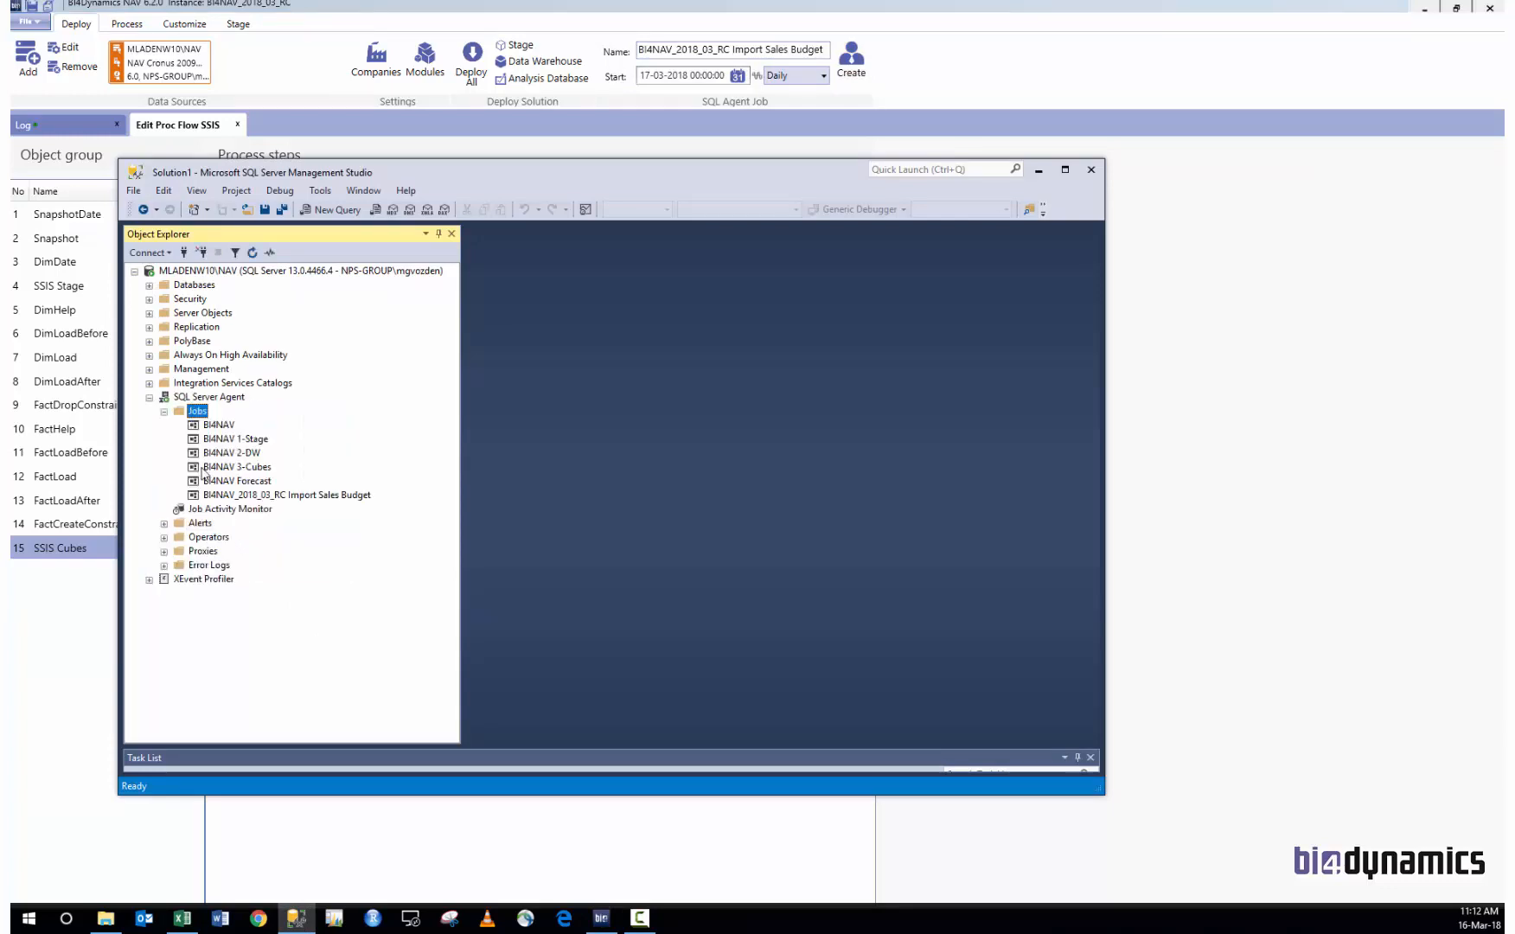
Step: Open the BI4NAV_2018_03_RC Import Sales Budget job and review the full command of its BI4Dynamics Auto Process Step
click(267, 496)
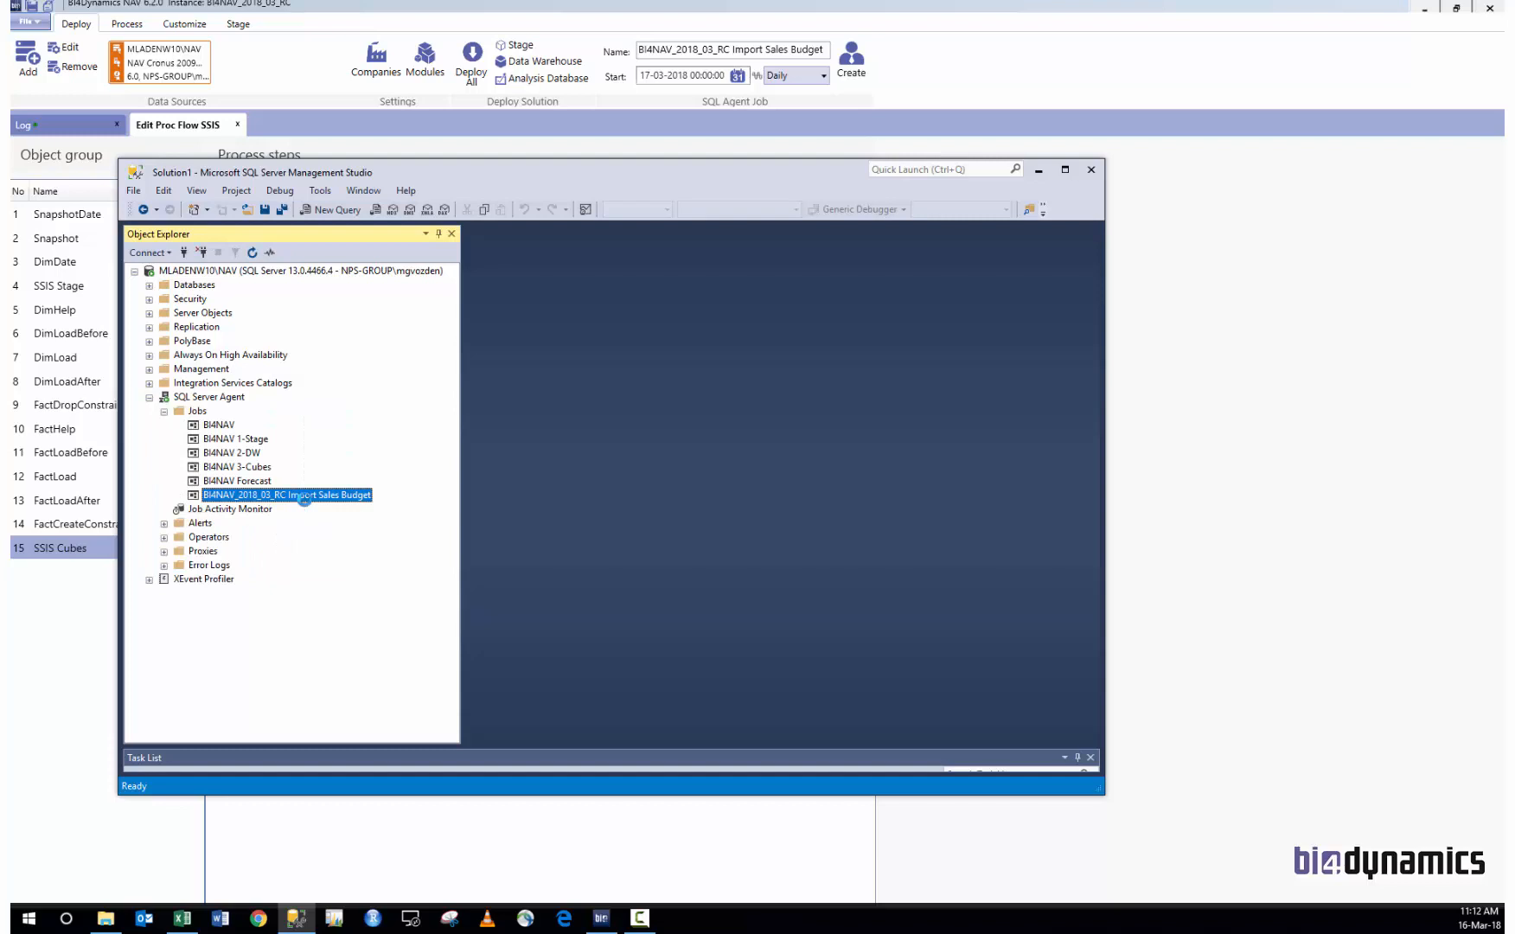
click(520, 263)
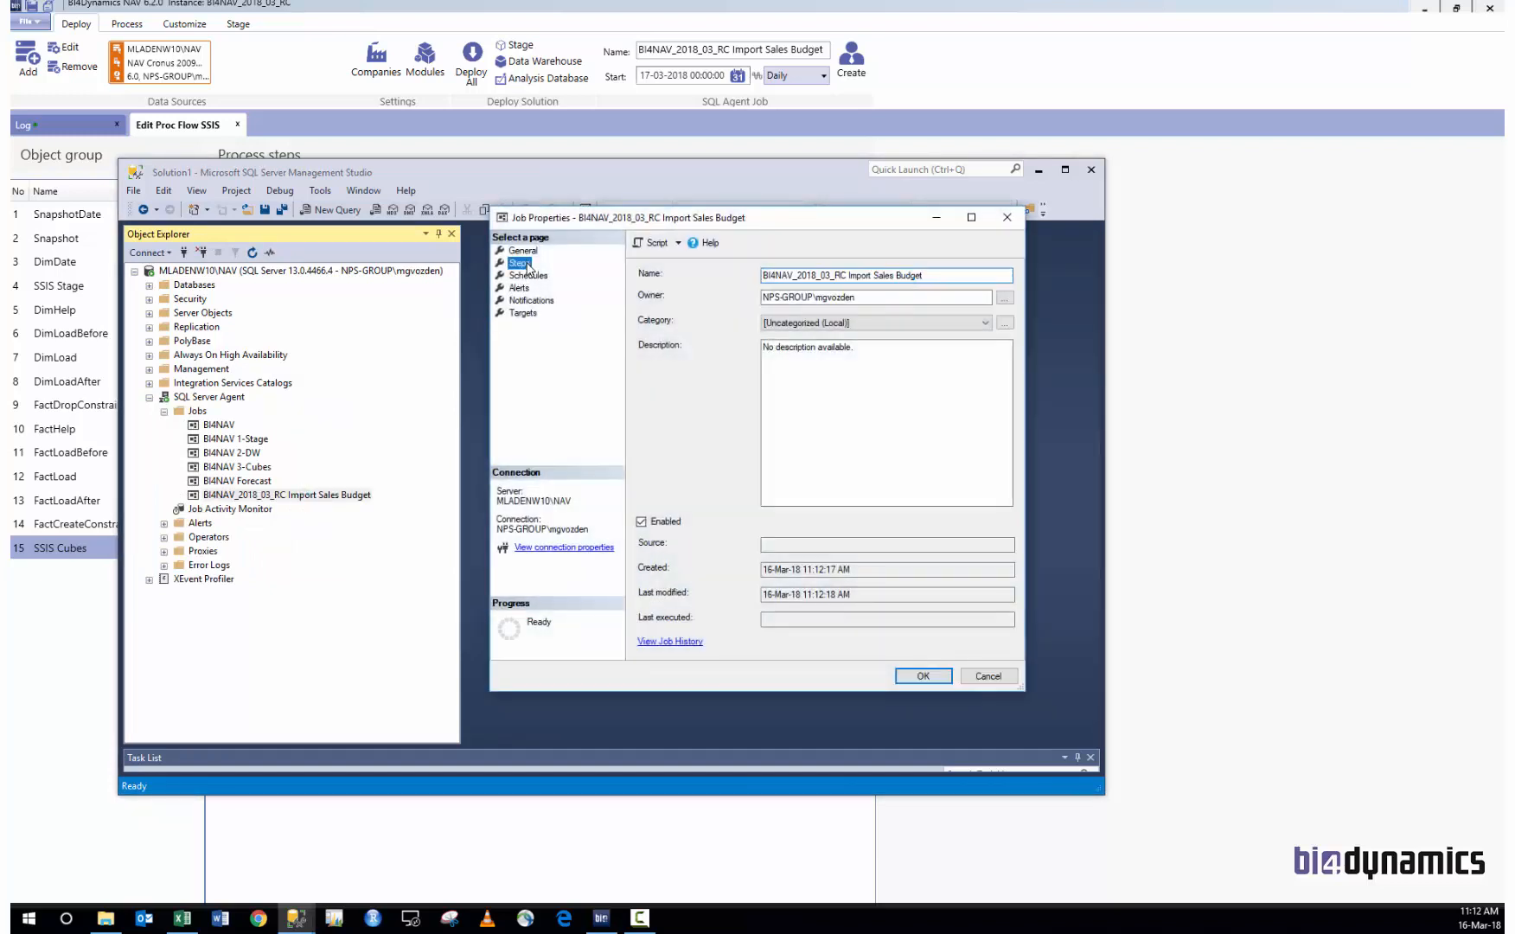
click(868, 642)
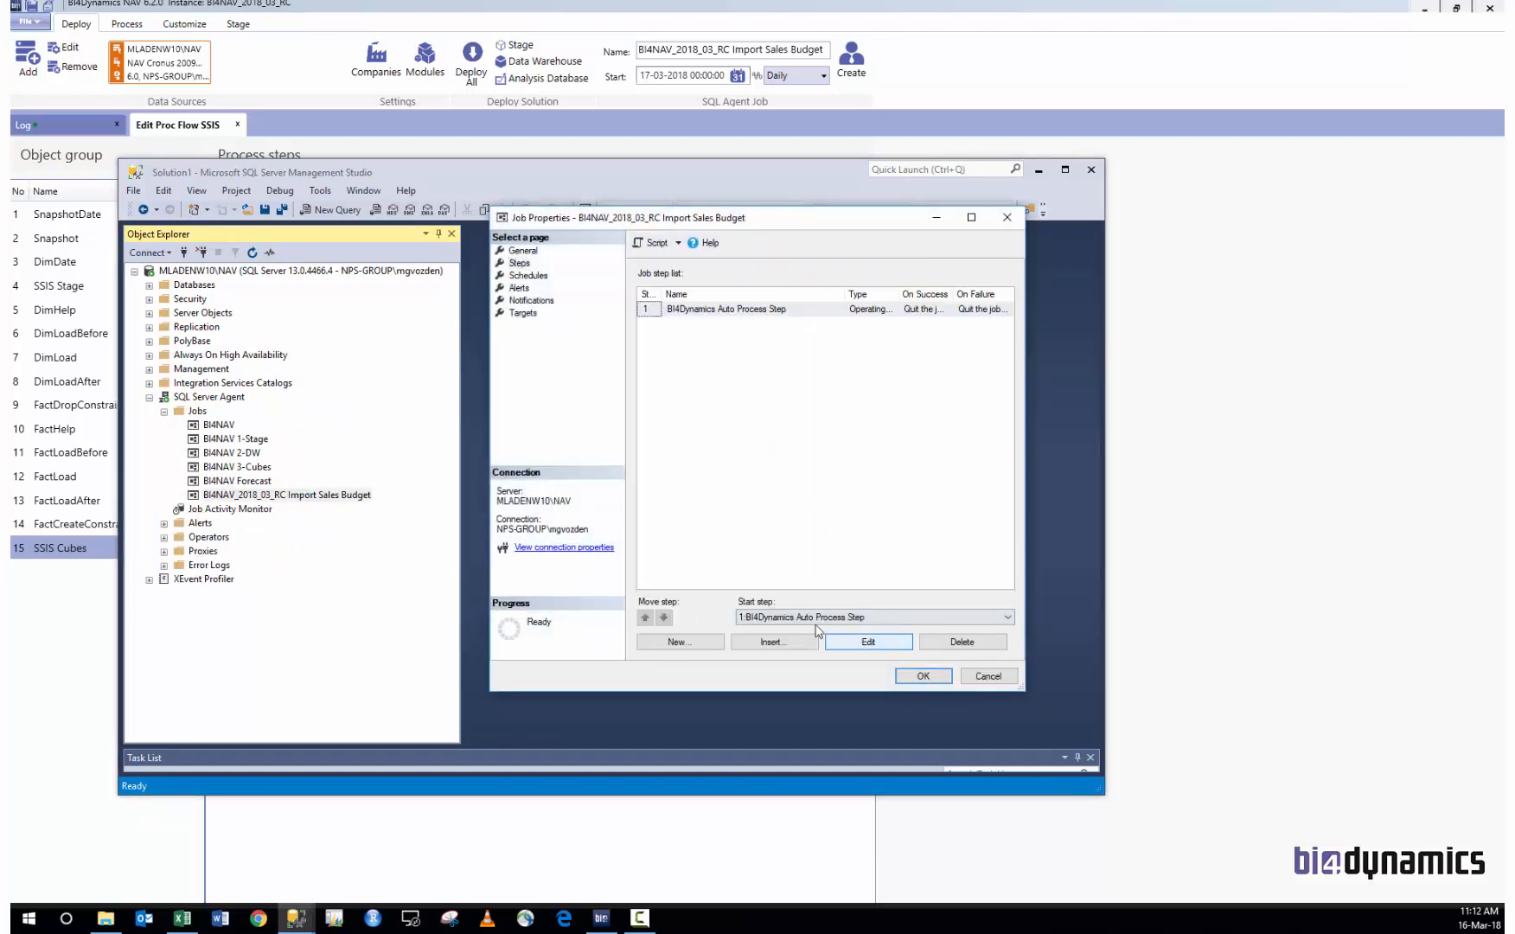
drag(779, 570, 946, 570)
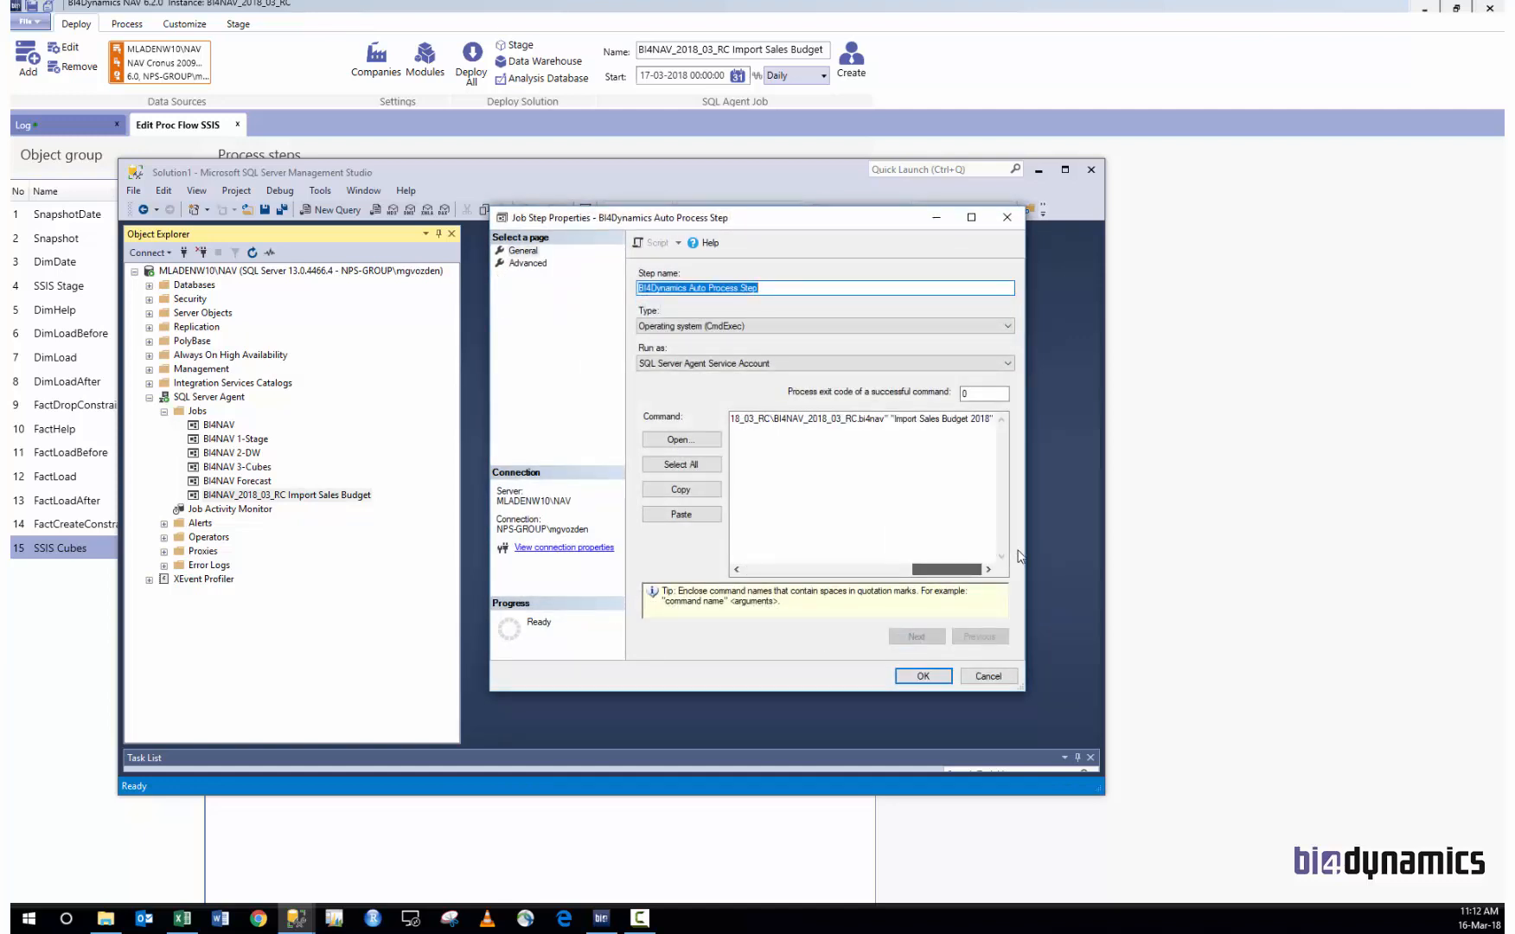
click(1007, 218)
Step: Review the schedule of the import job and close its properties
click(528, 275)
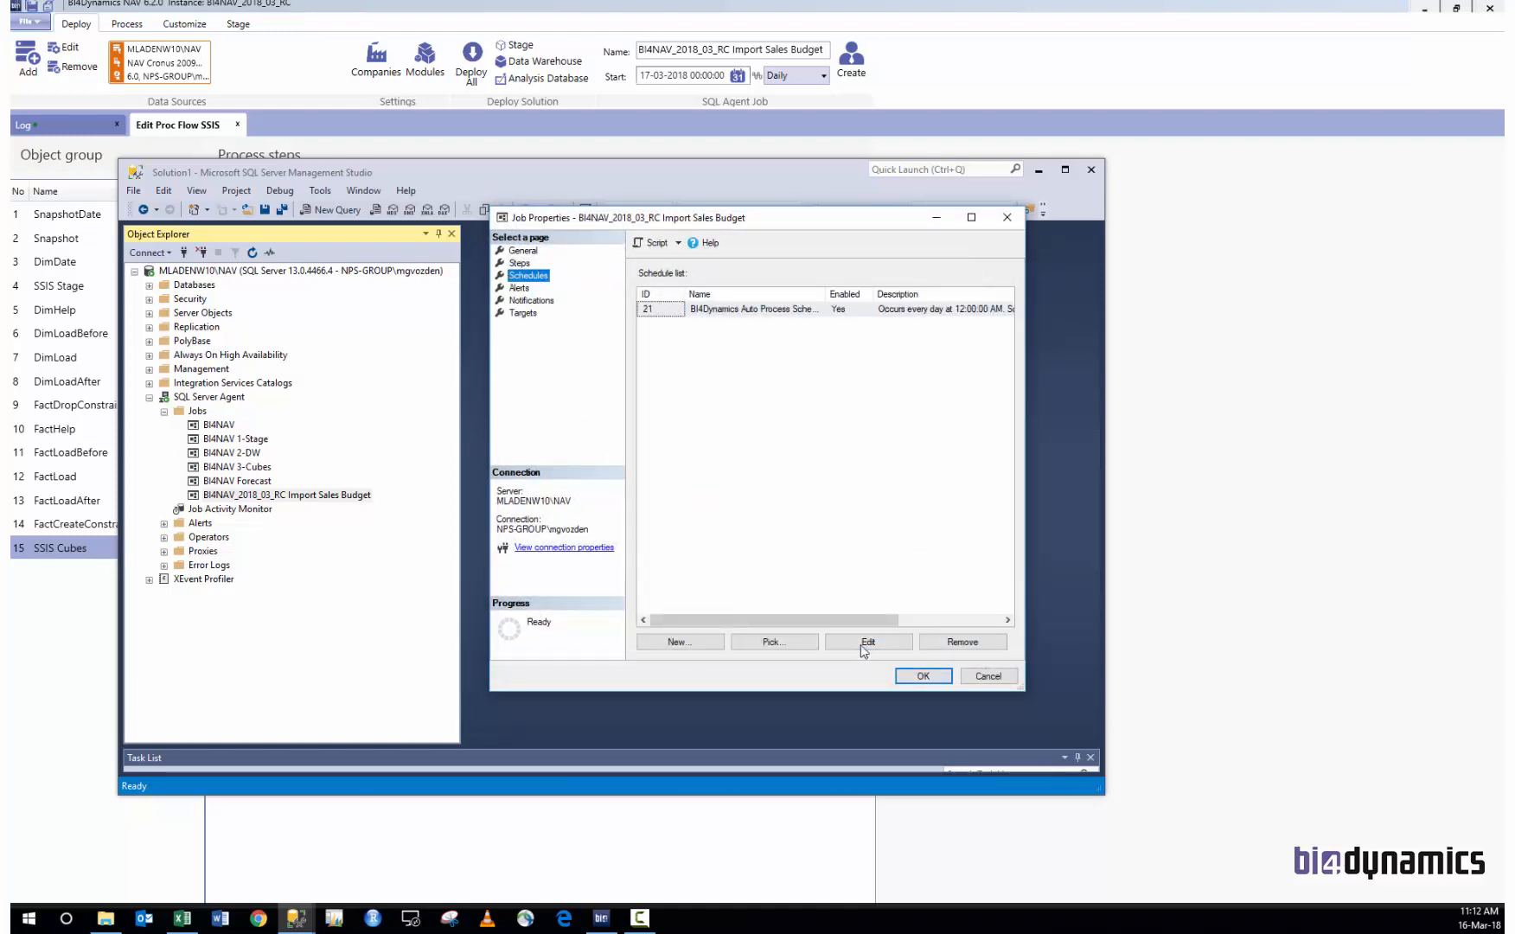
click(1008, 218)
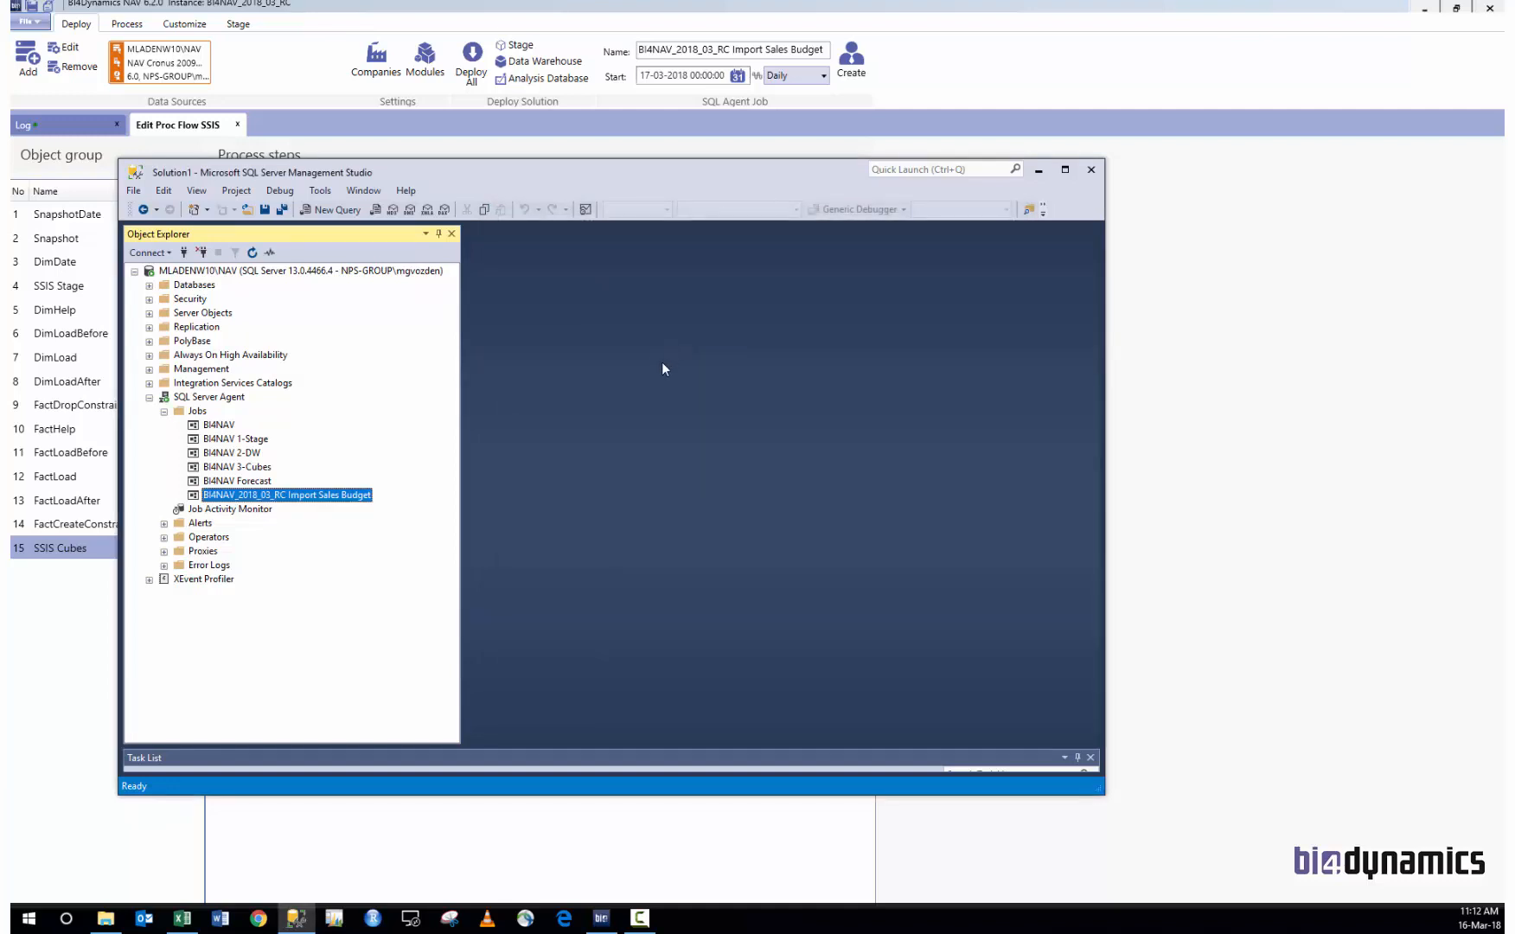
drag(555, 180, 766, 205)
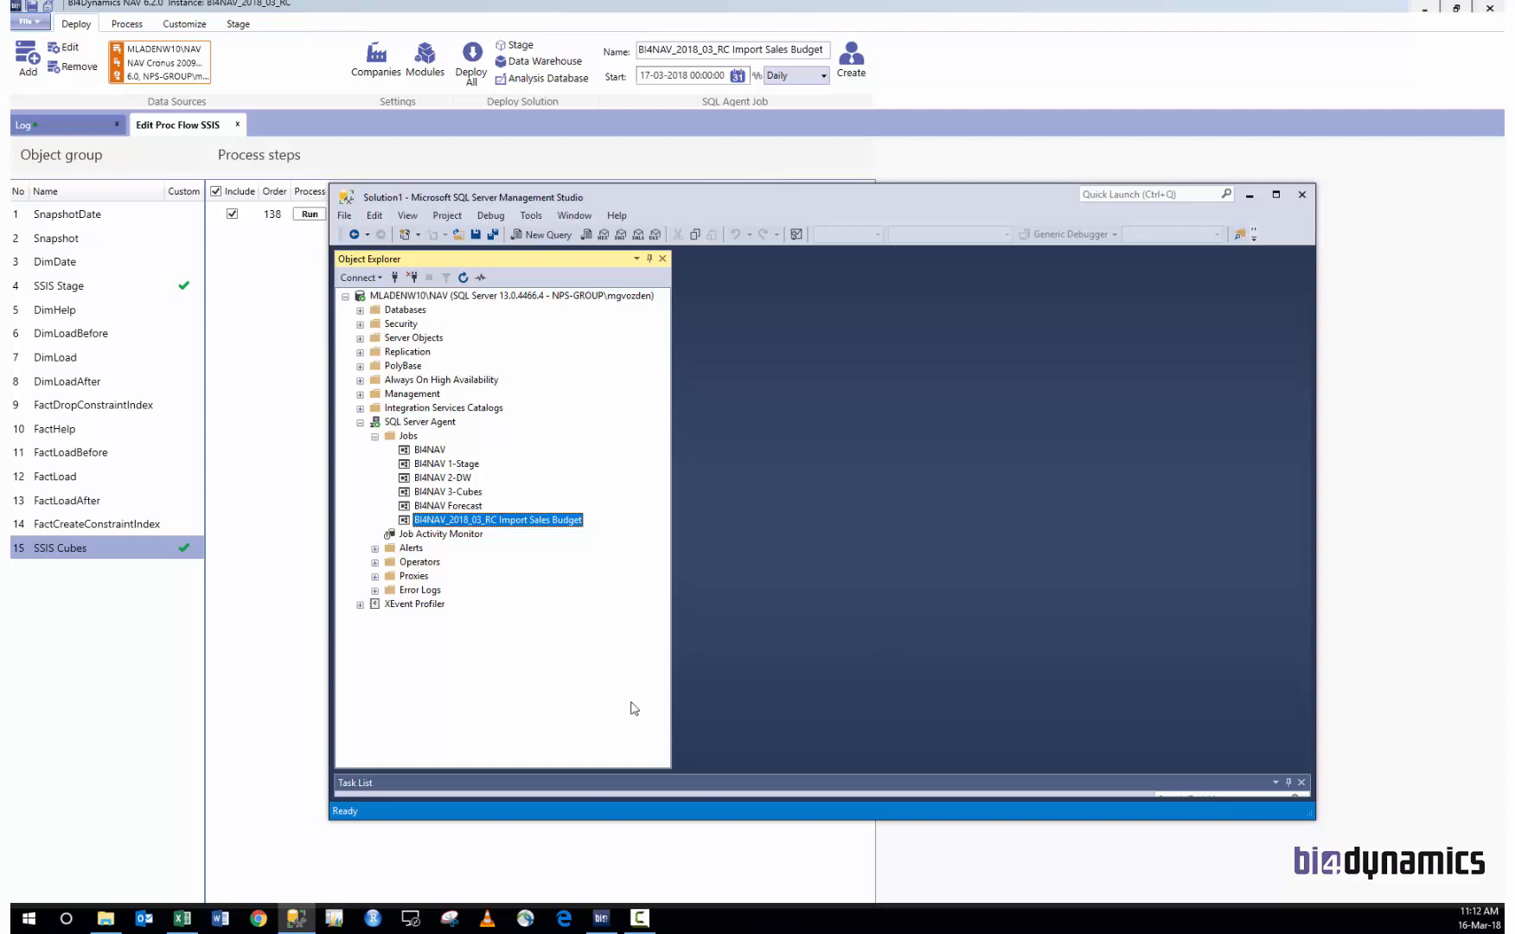
Step: Return to BI4Dynamics and run the Import Sales Budget 2018 from Excel, TruncateSalesBudget and Process Sales Cube - Sales Budget steps
click(83, 294)
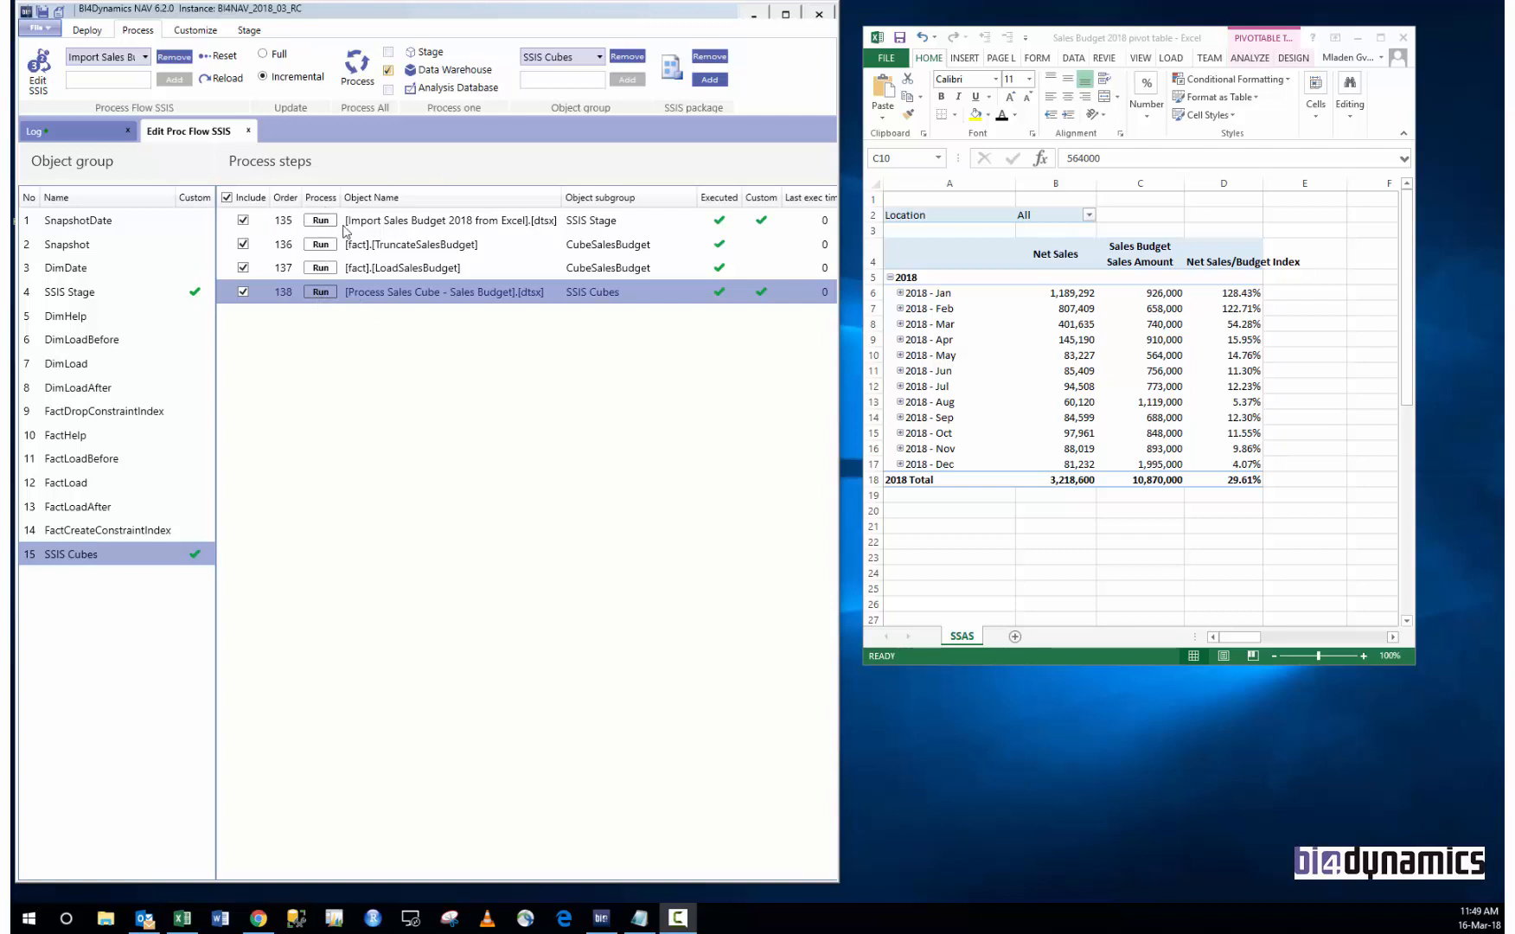
click(319, 222)
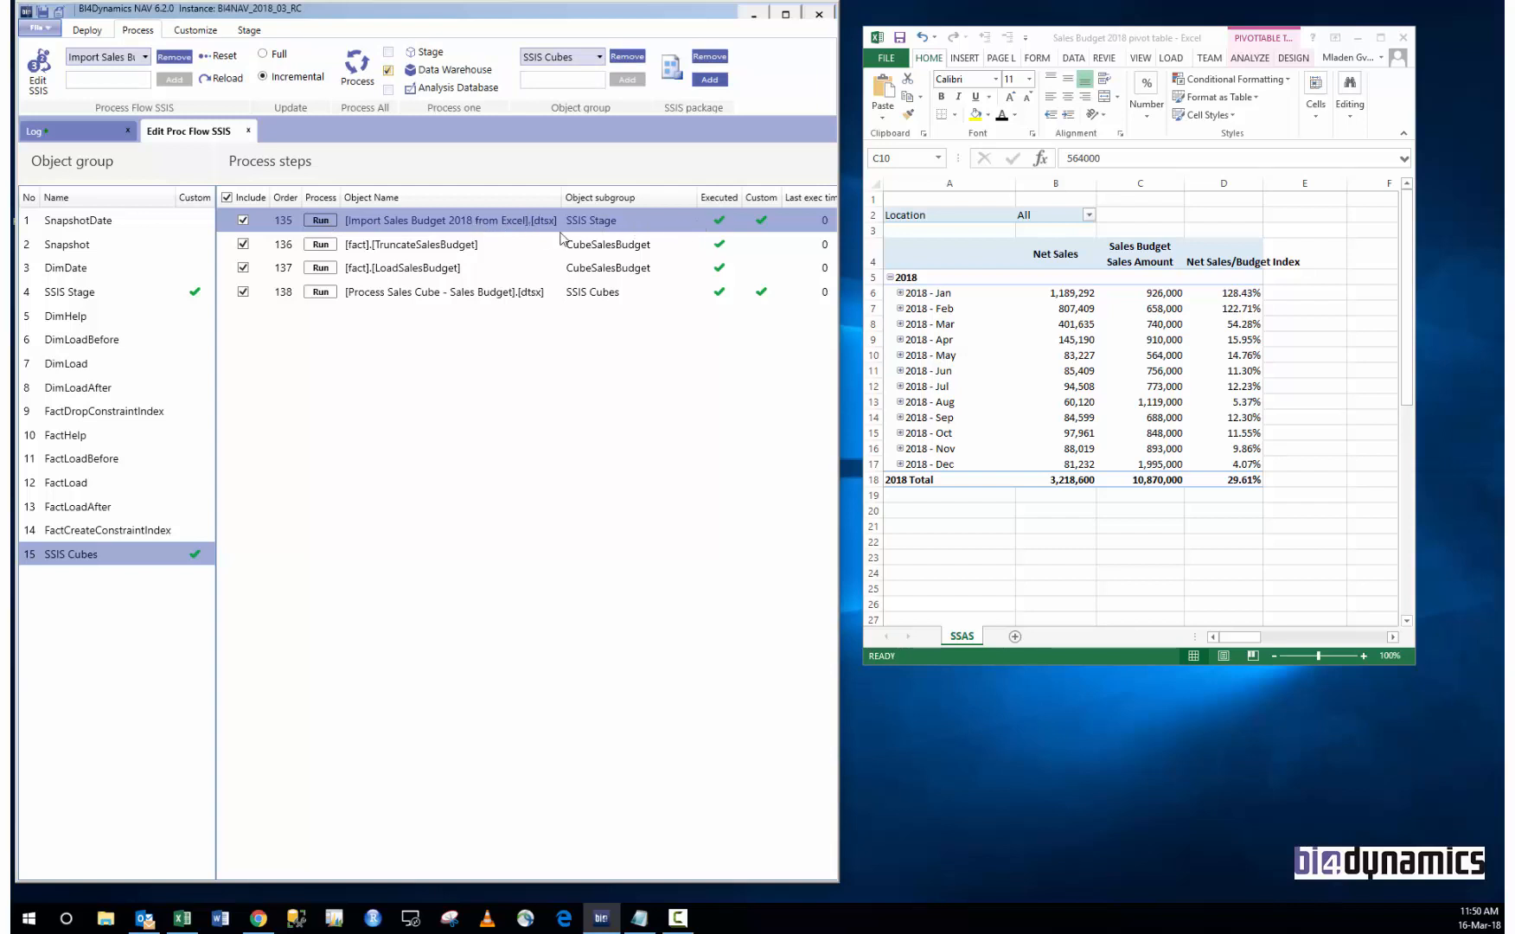
click(321, 247)
click(322, 246)
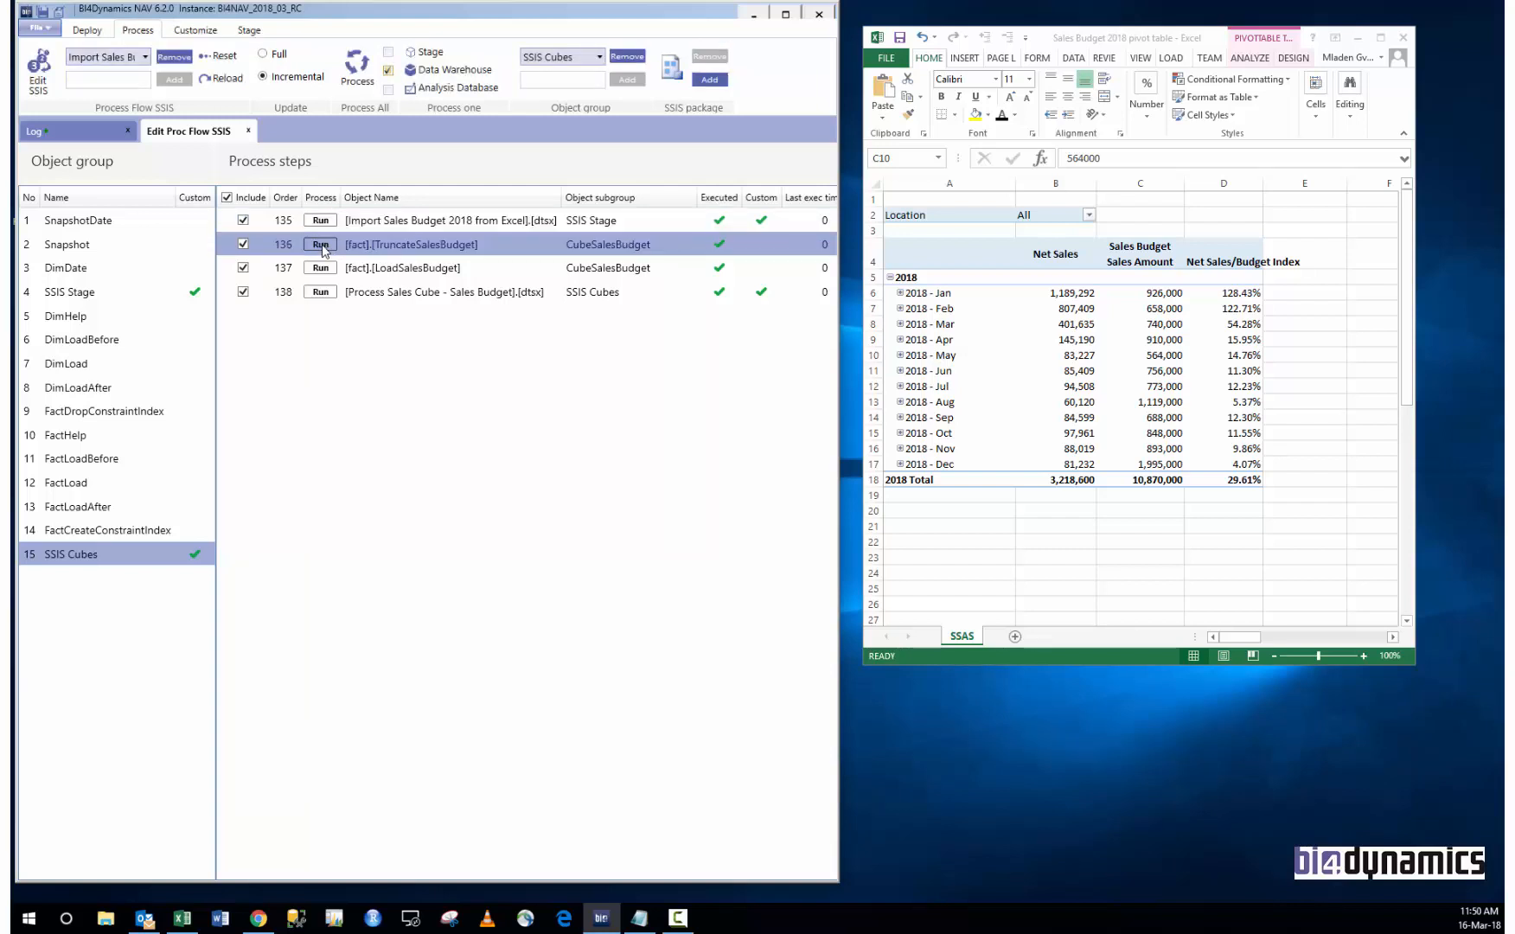
click(321, 294)
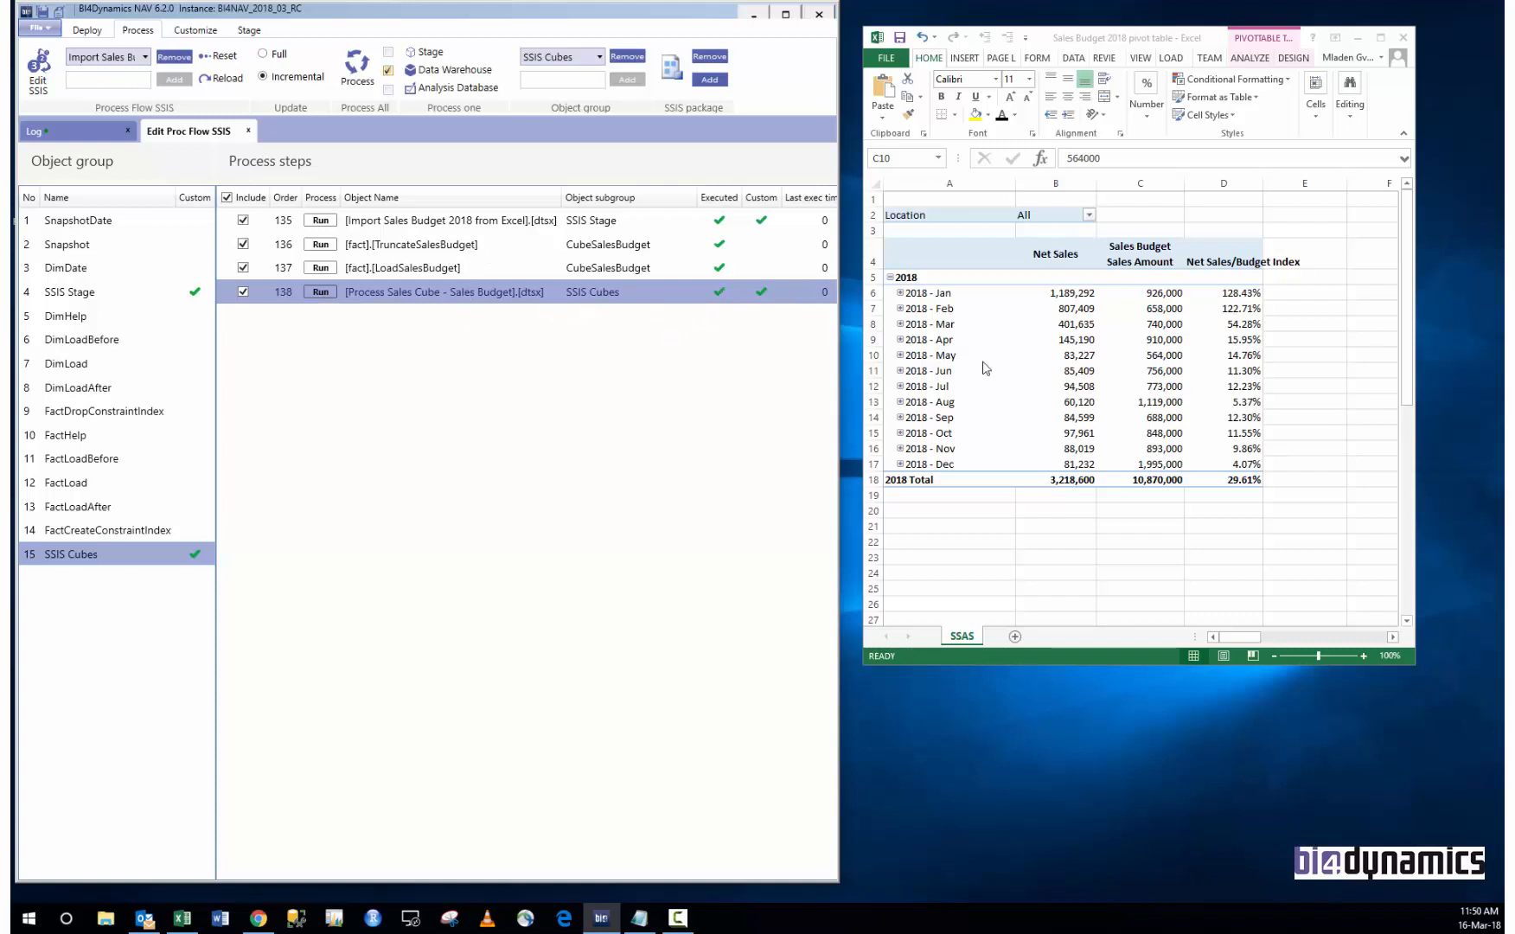
Step: Refresh the Sales Budget 2018 pivot table in Excel from the Sales Budget Sales Amount column
click(1111, 356)
right_click(1112, 356)
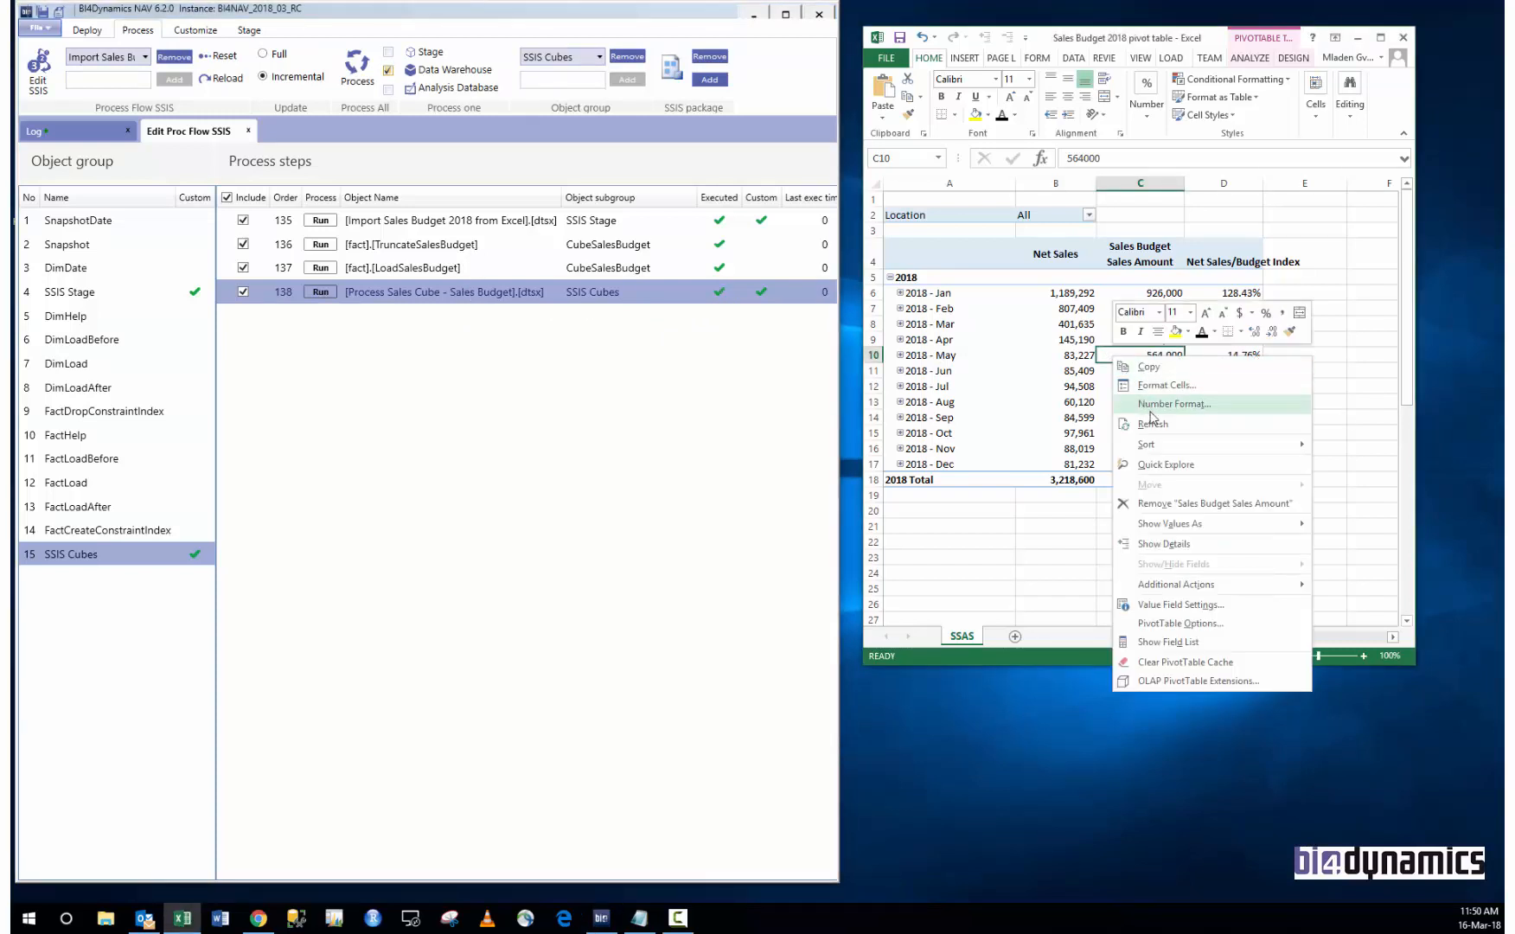
click(1153, 423)
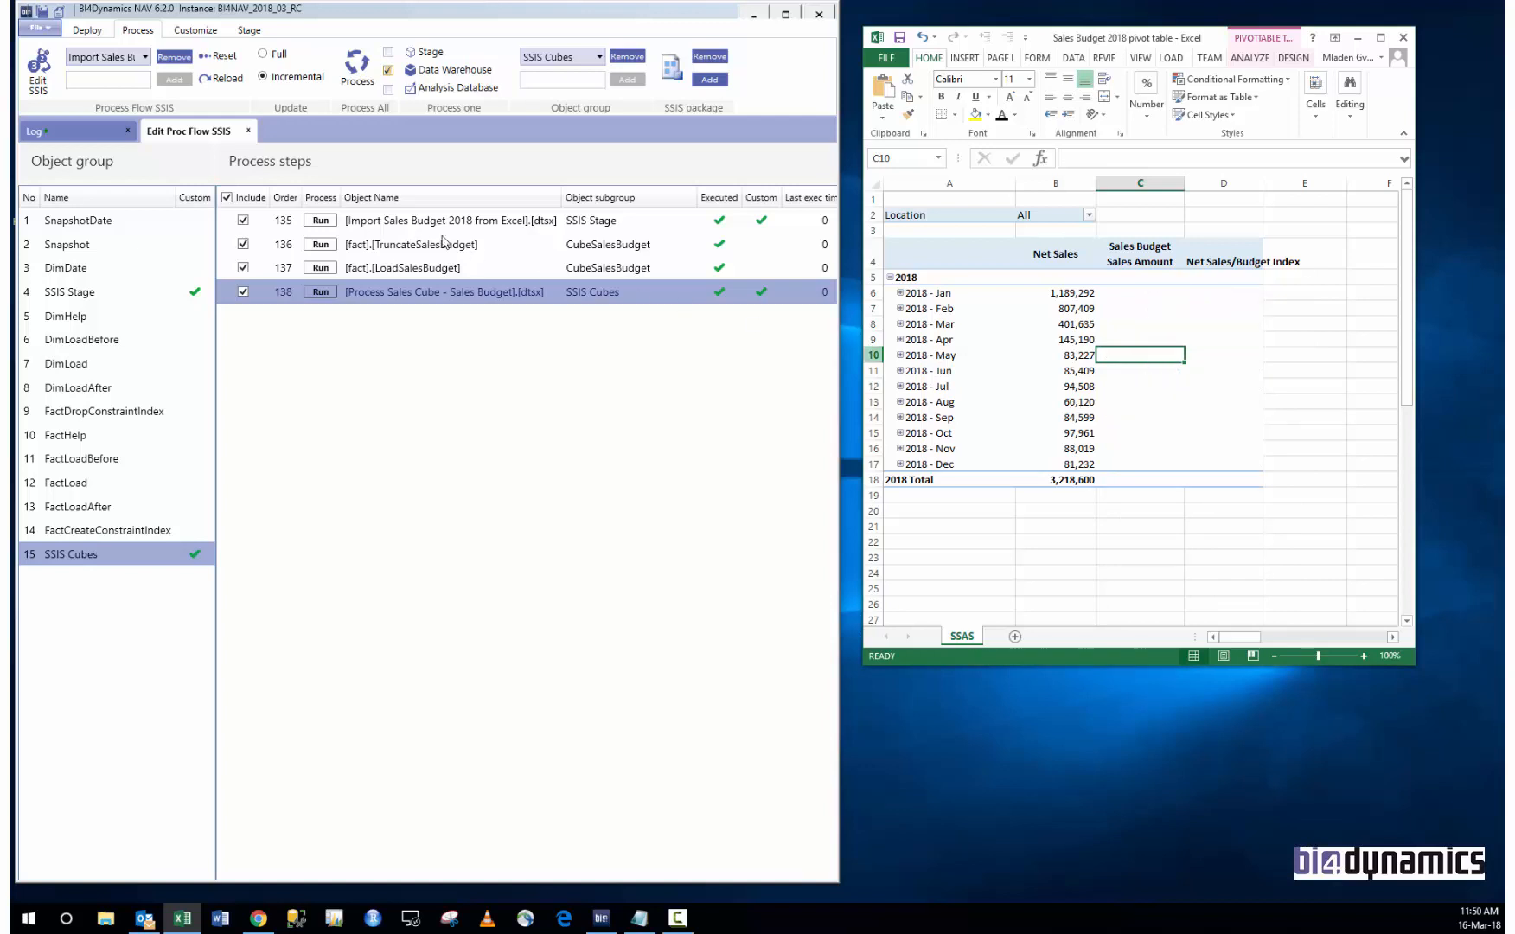
Step: Run the Excel import, TruncateSalesBudget, LoadSalesBudget and Process Sales Cube steps in order in BI4Dynamics, and refresh the Excel pivot table
click(325, 224)
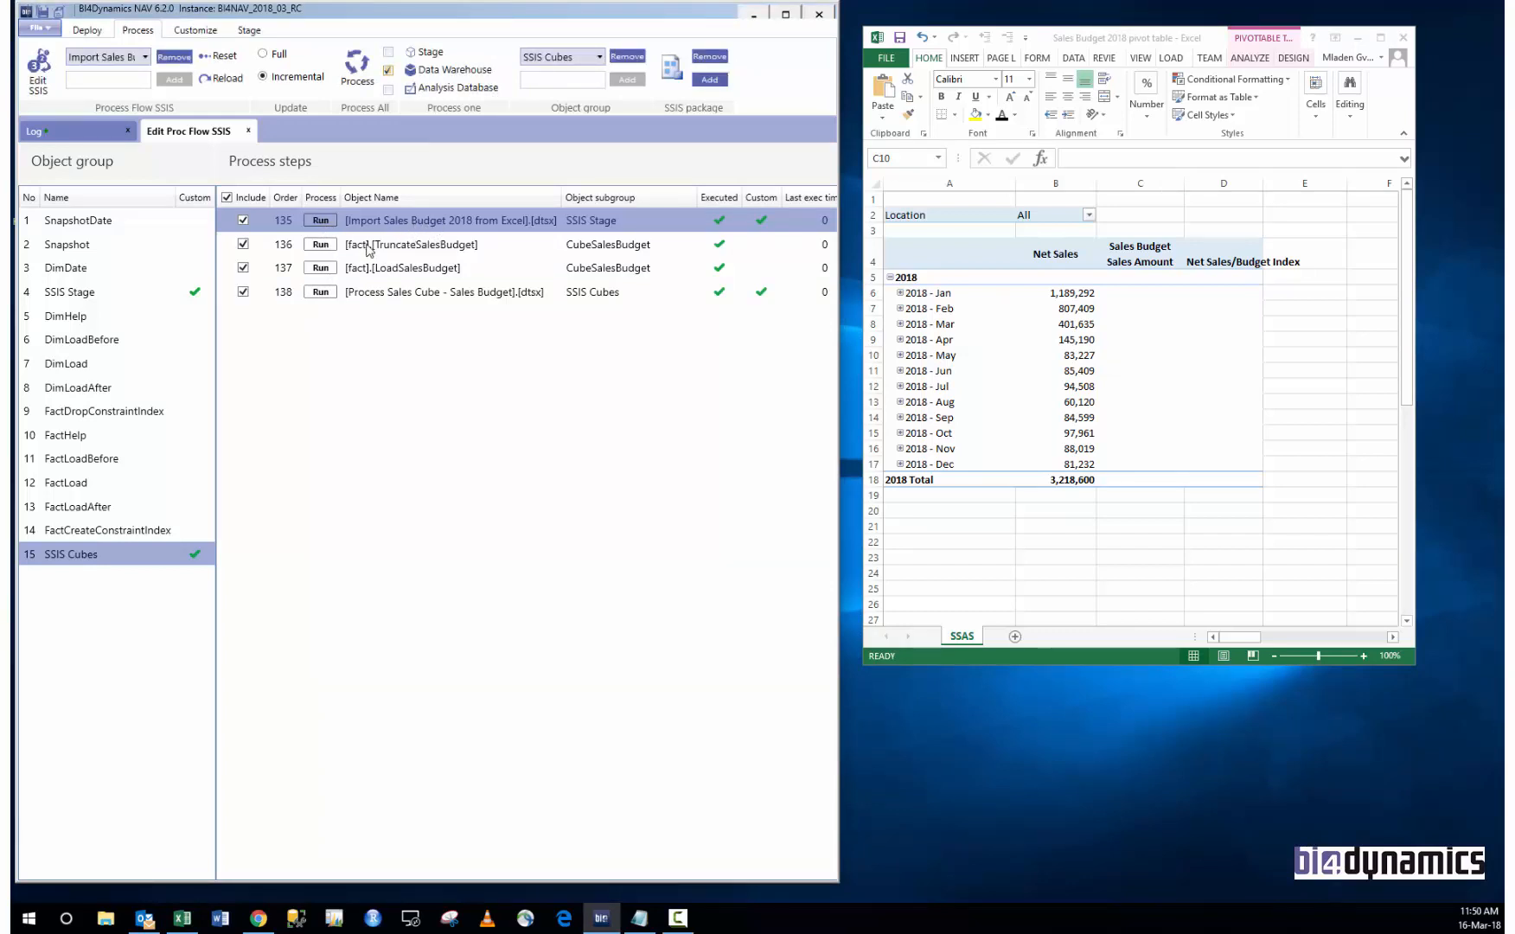
click(323, 246)
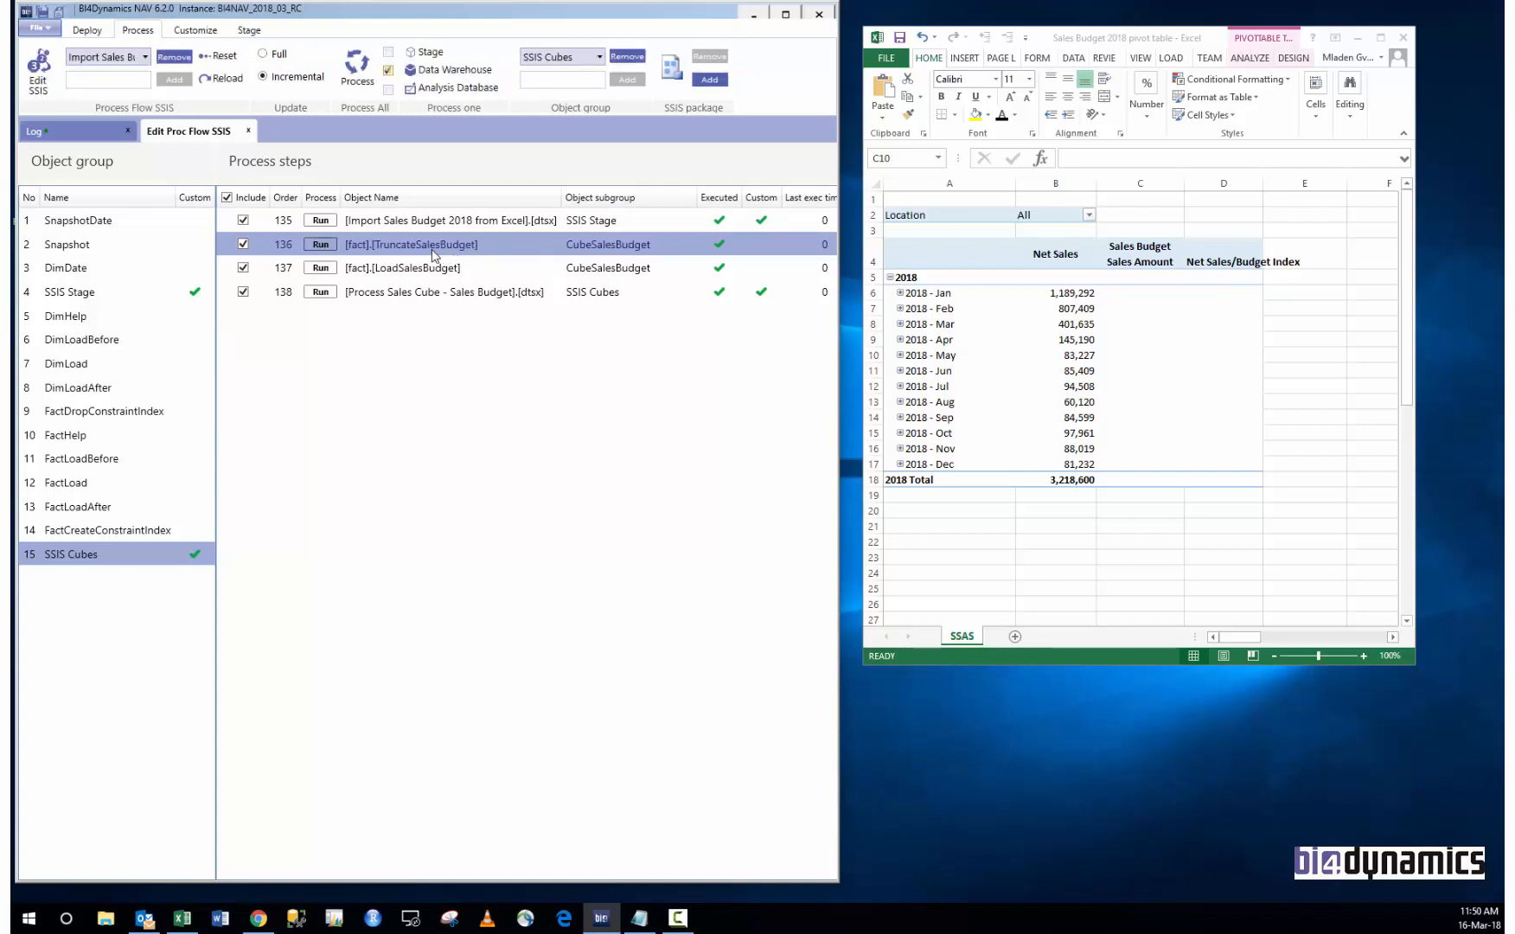
click(320, 268)
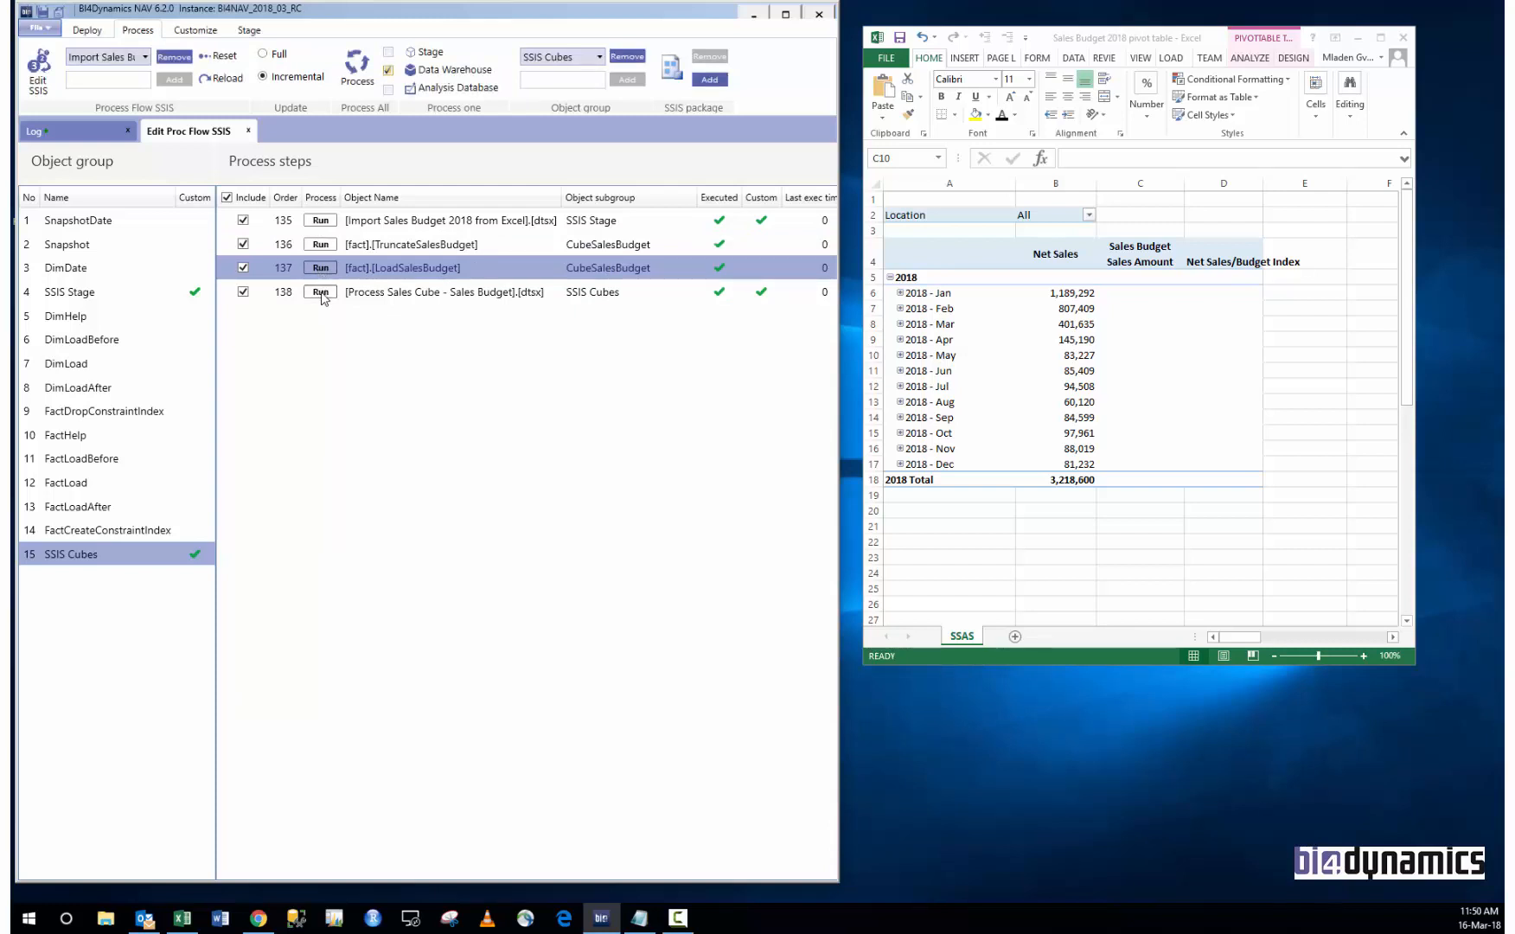
click(320, 294)
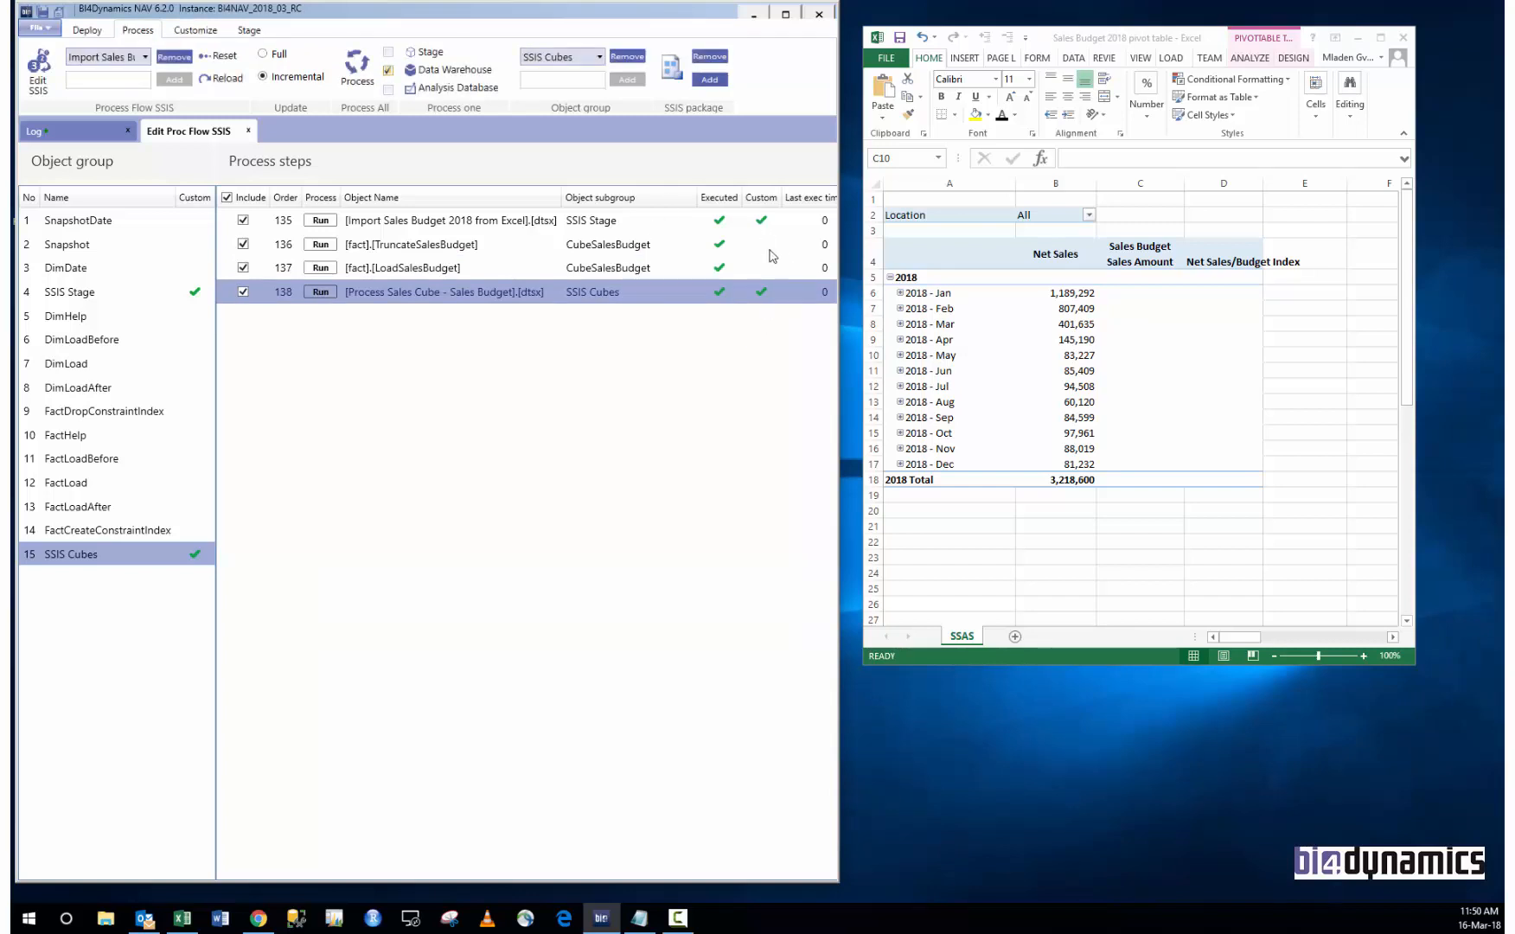
right_click(1046, 346)
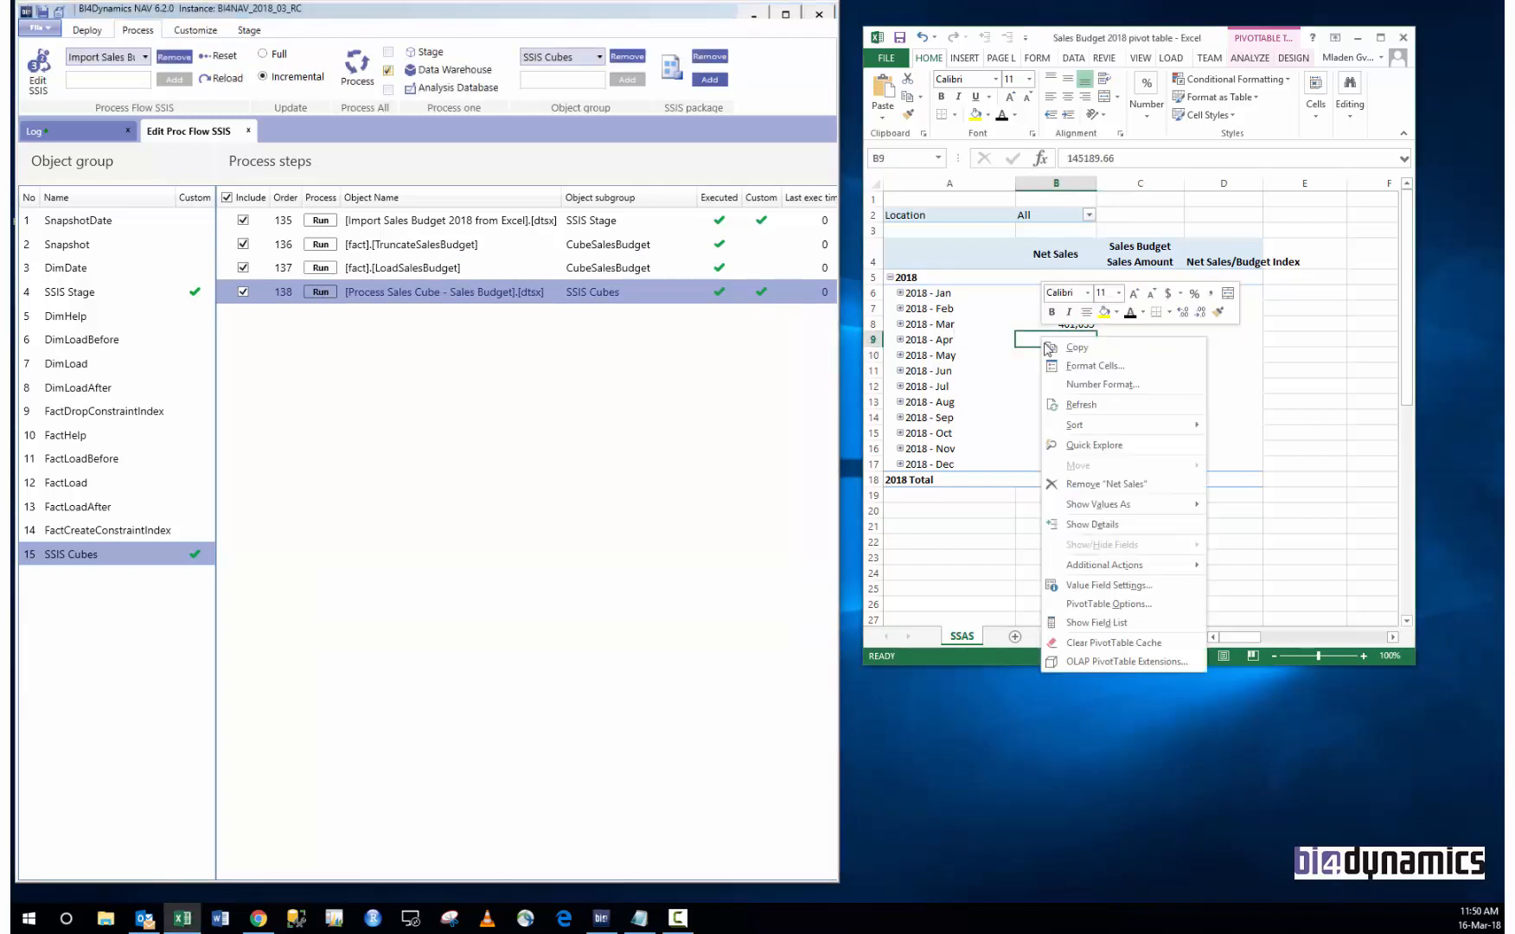
click(1086, 405)
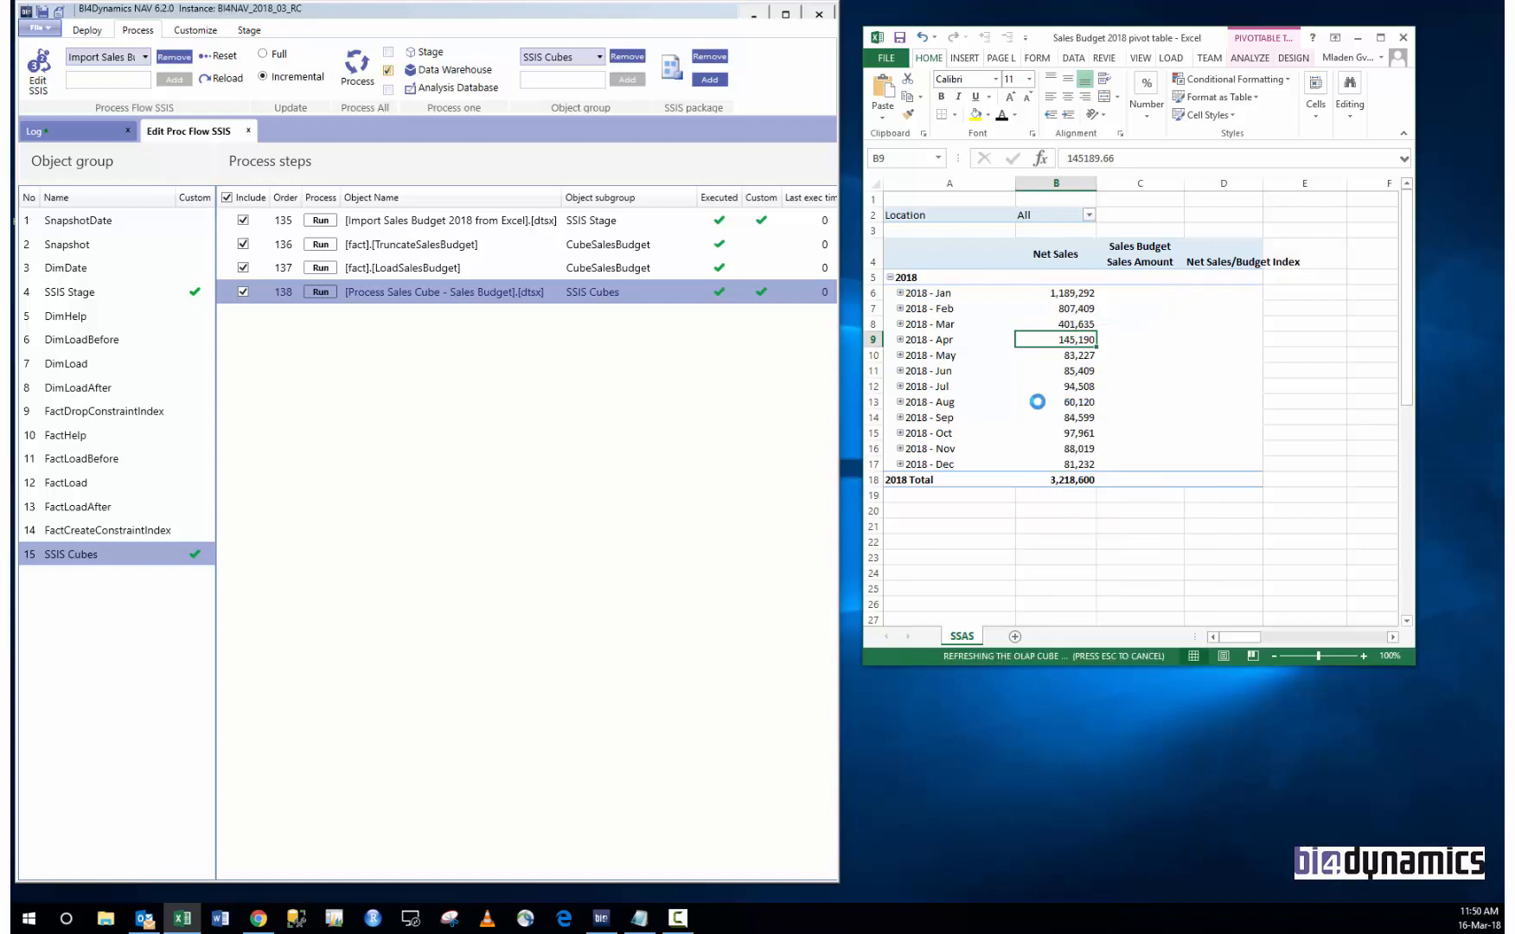